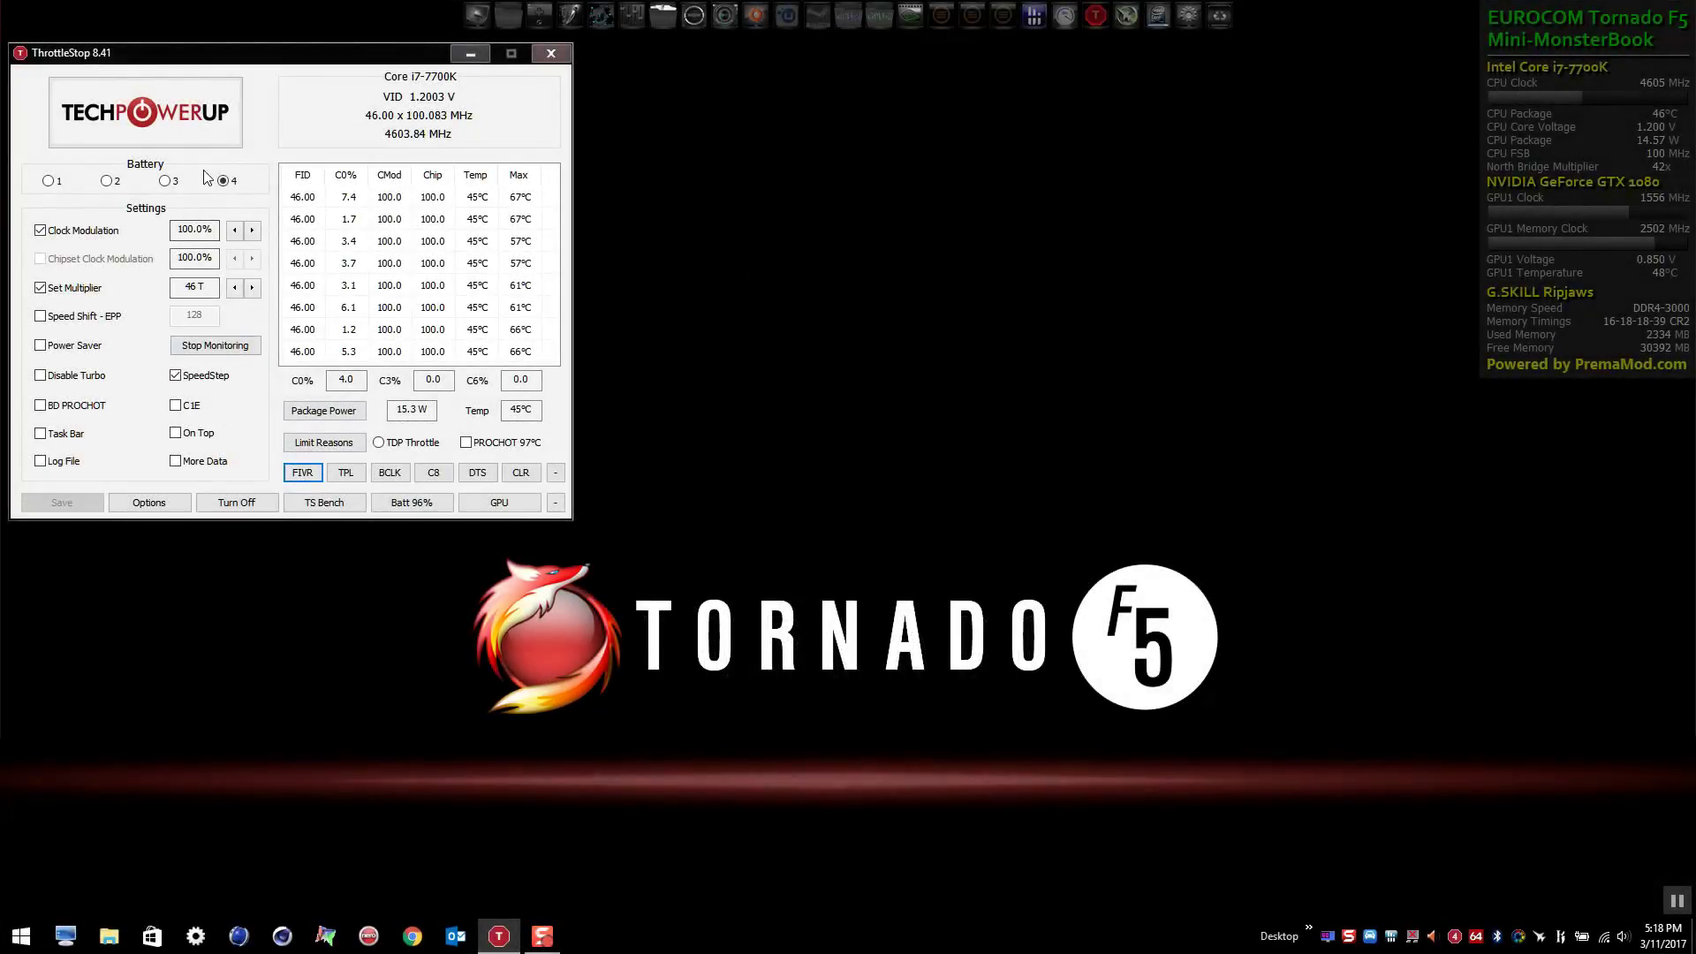
Step: Cycle the main window through Performance, Game, Internet and Battery profiles twice to compare turbo ratios
click(50, 186)
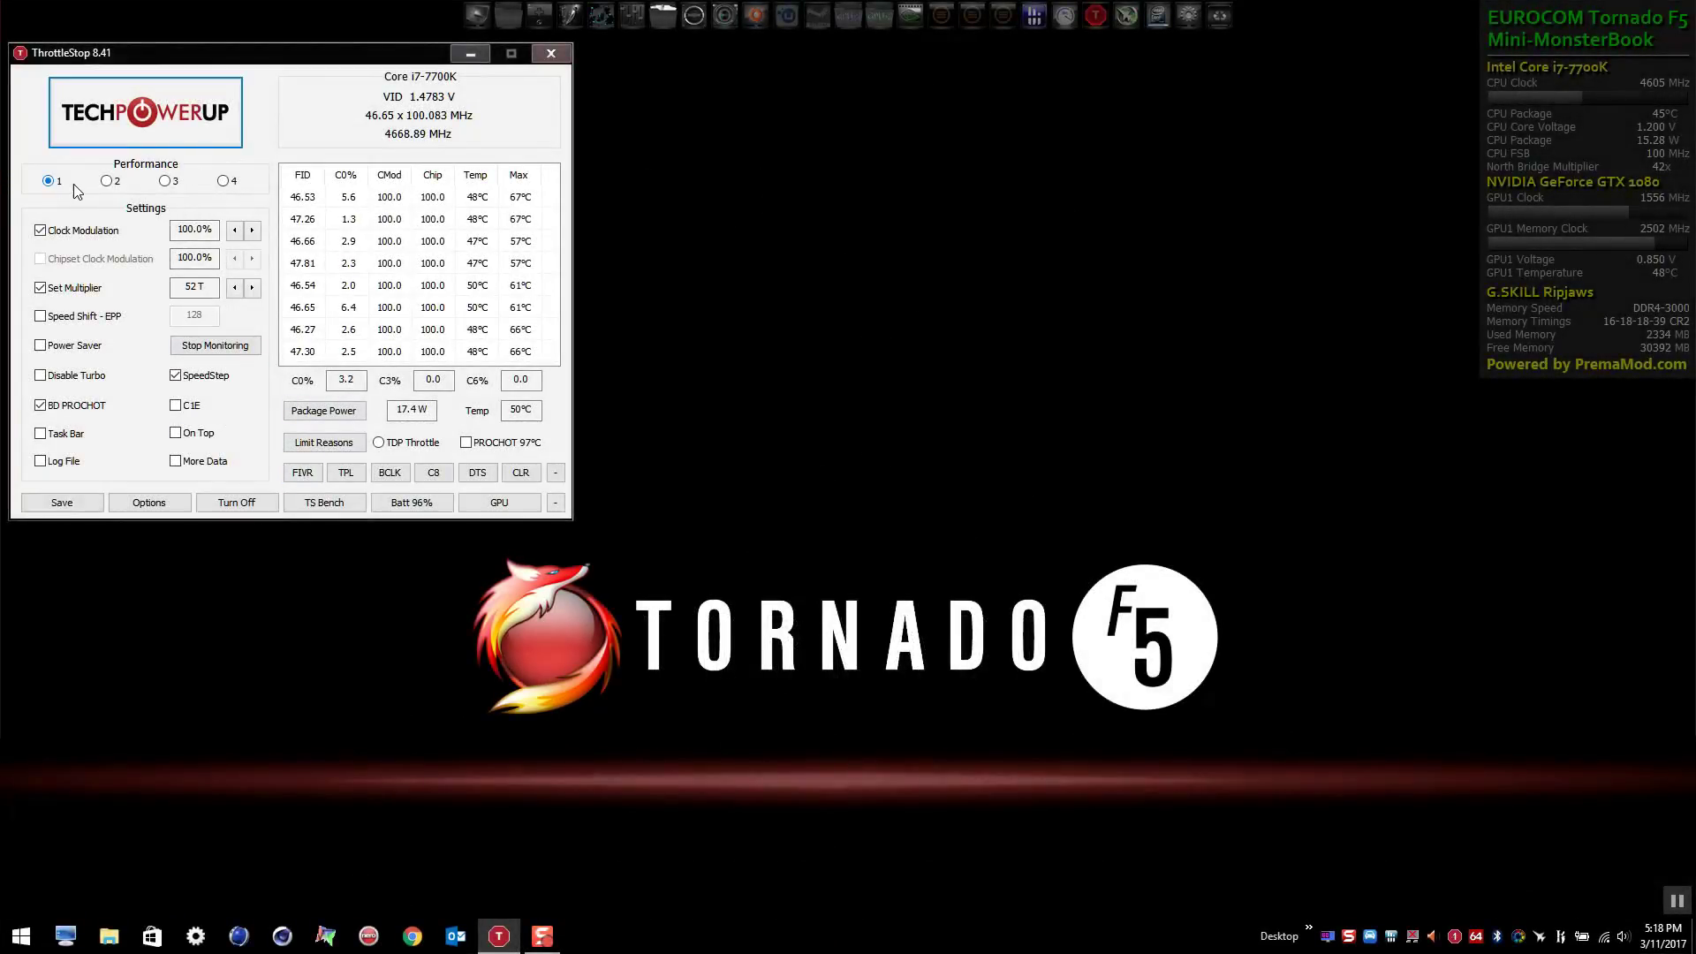
click(106, 182)
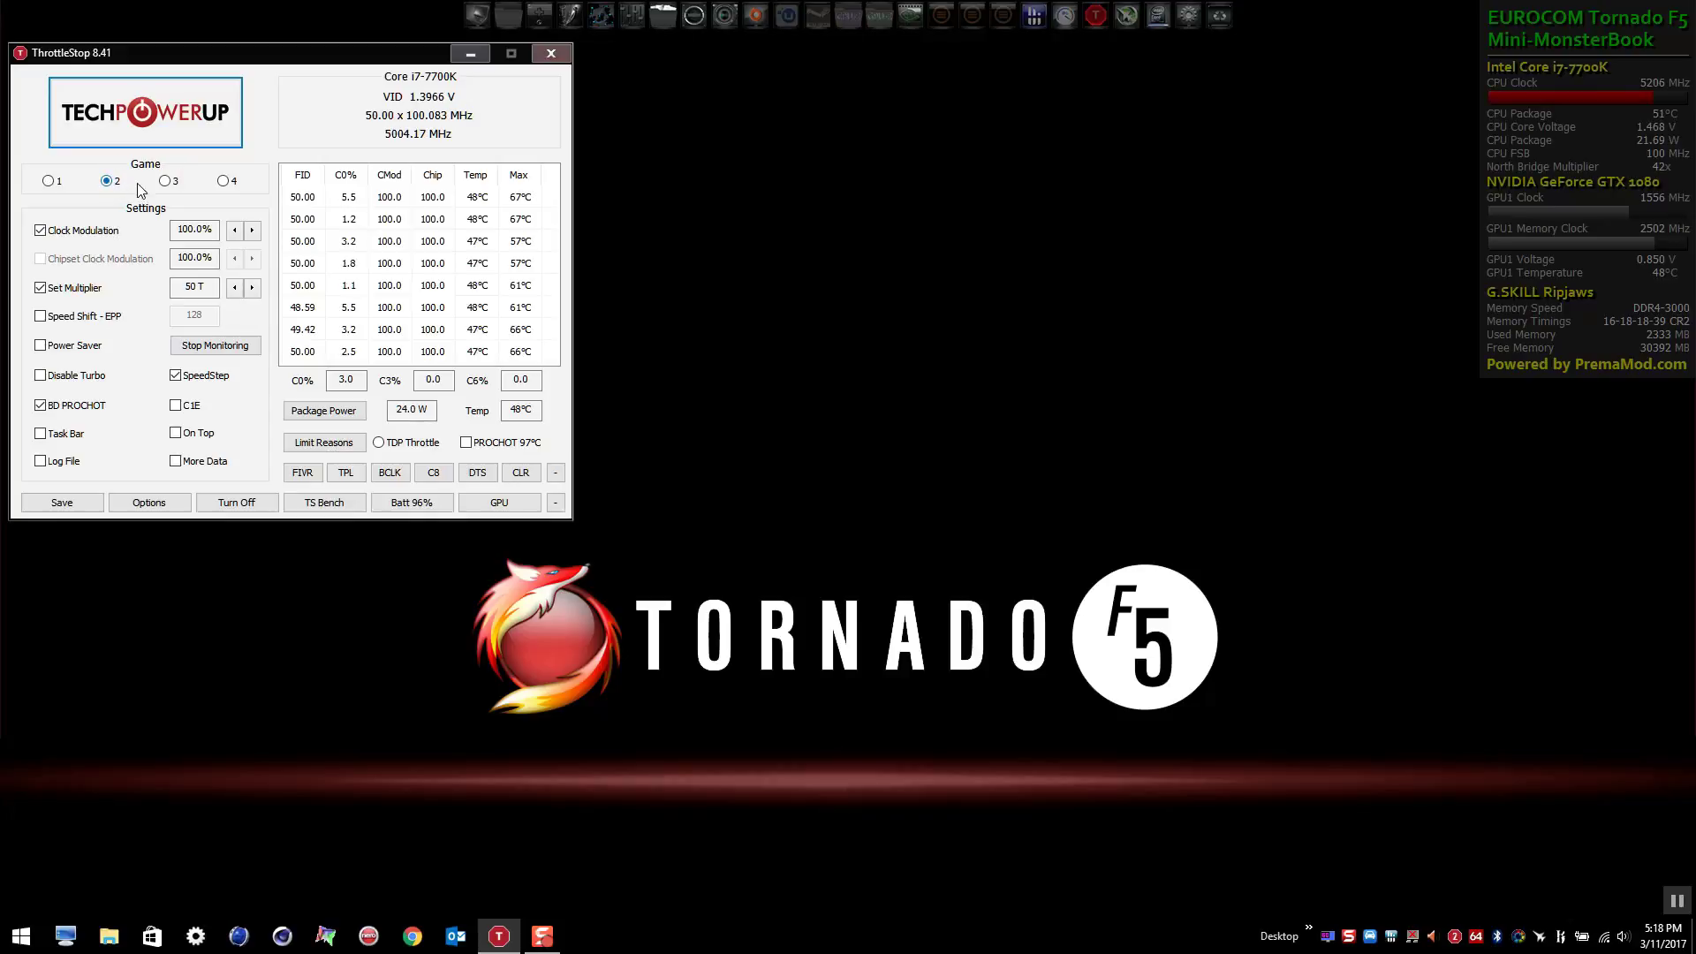
click(165, 182)
click(223, 182)
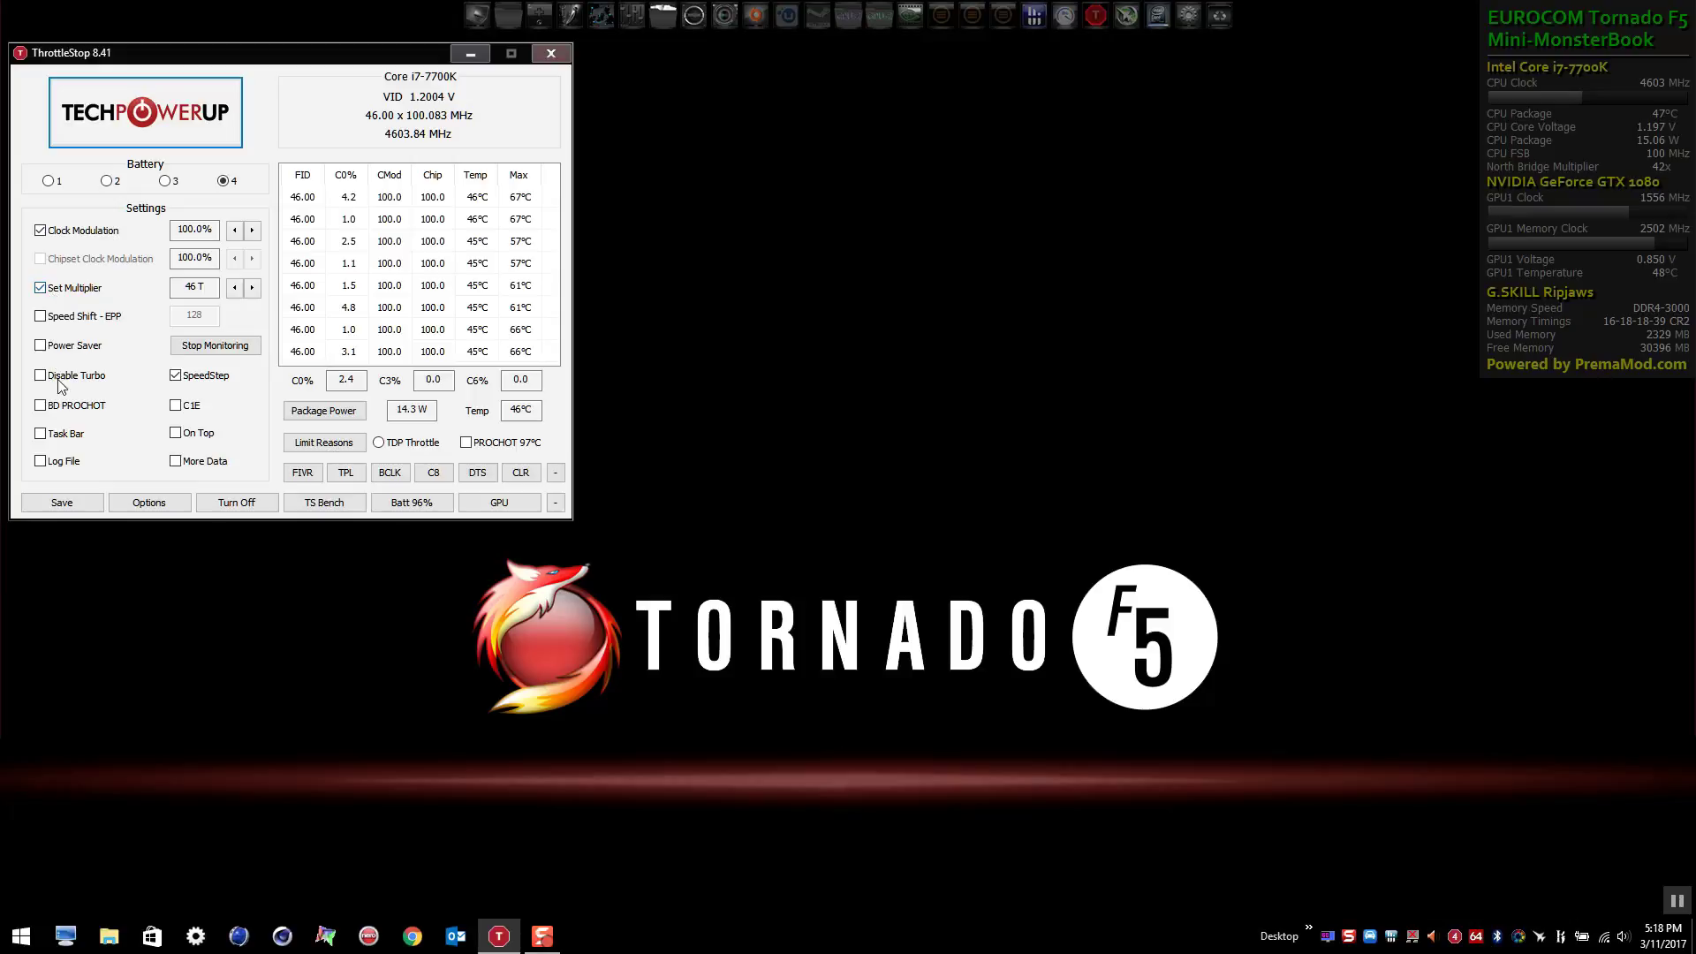
click(164, 182)
click(223, 182)
click(47, 181)
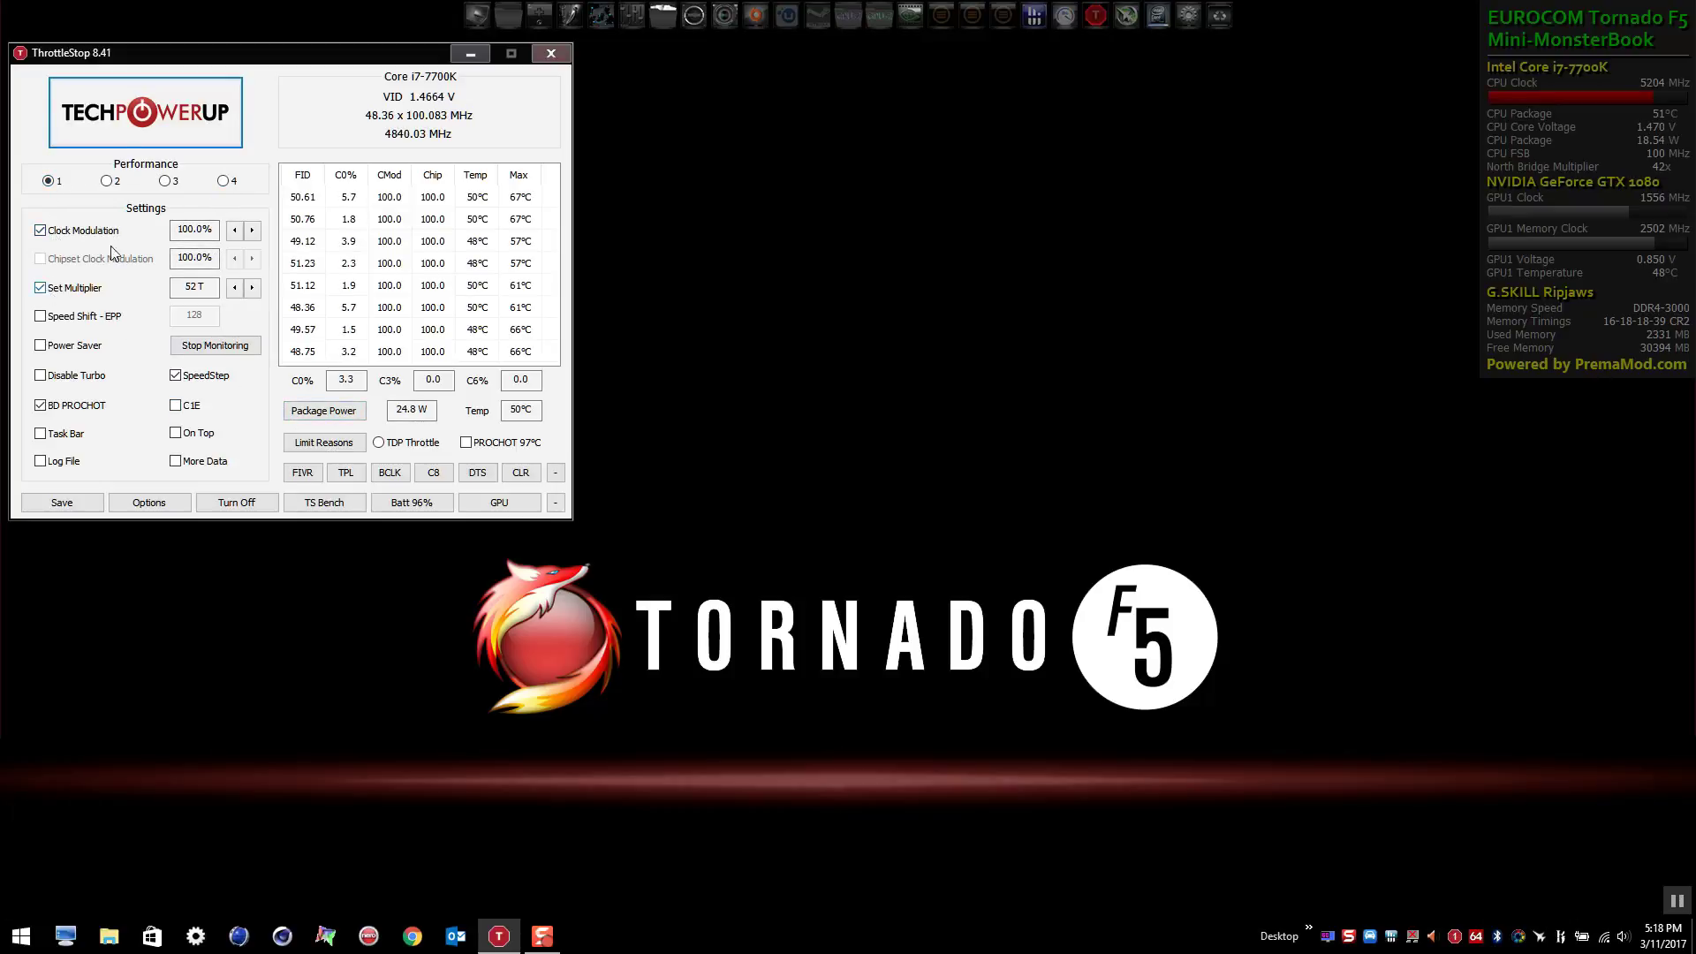
click(108, 181)
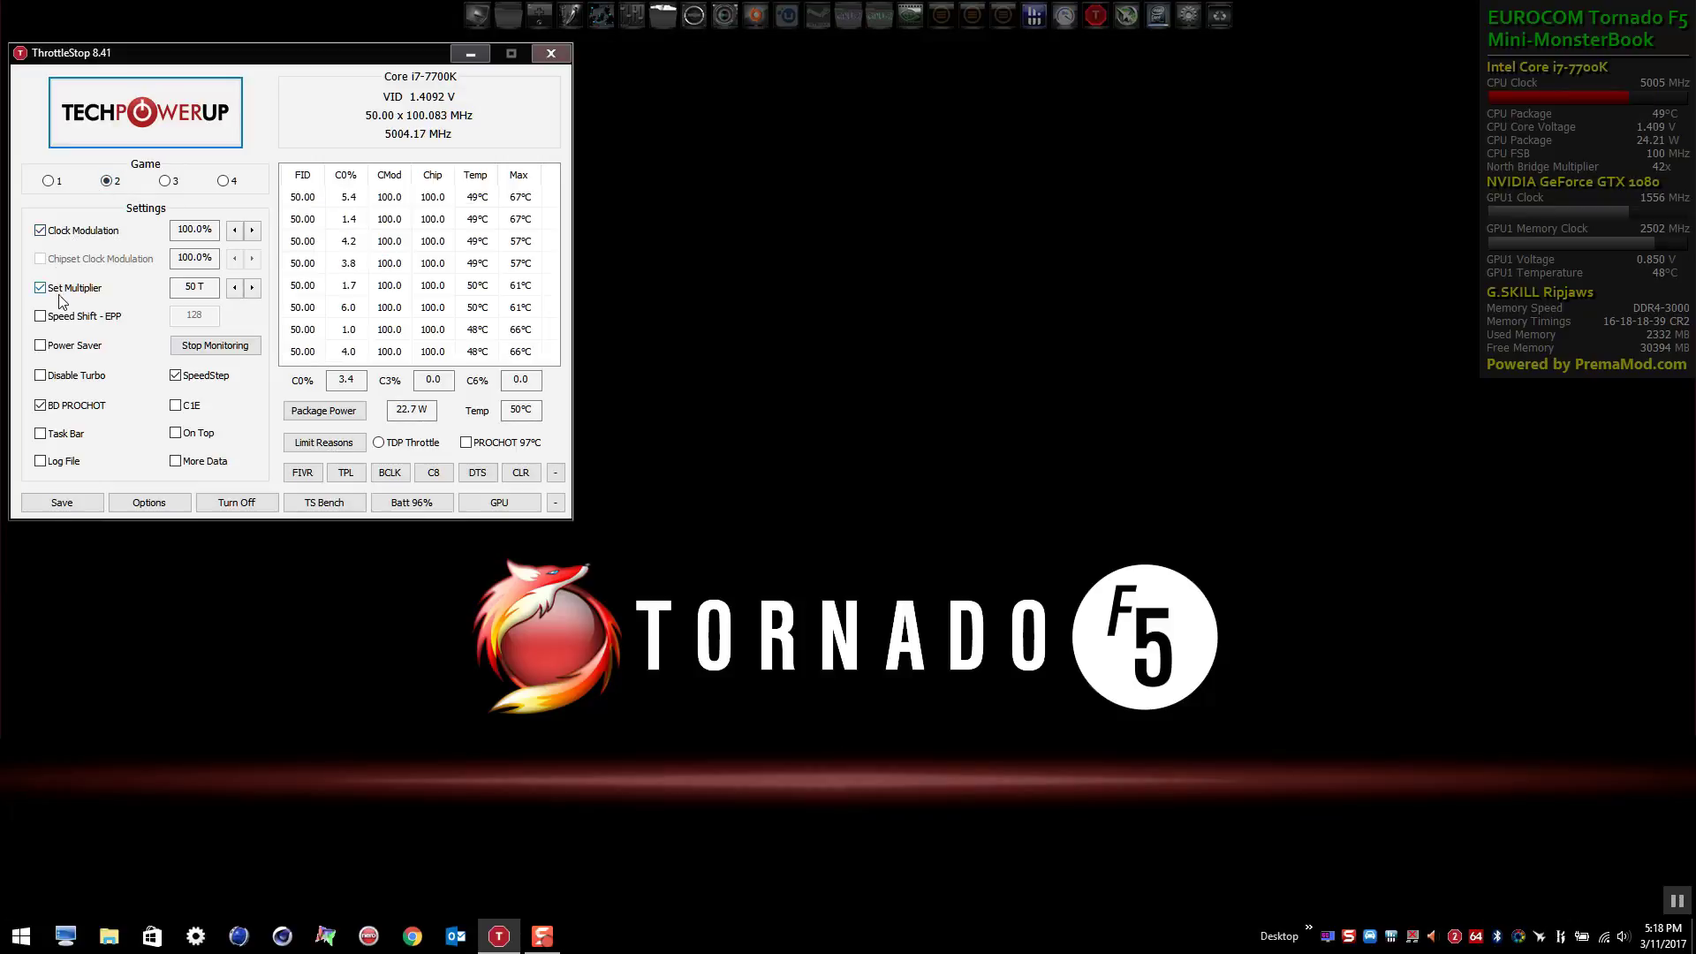
click(165, 182)
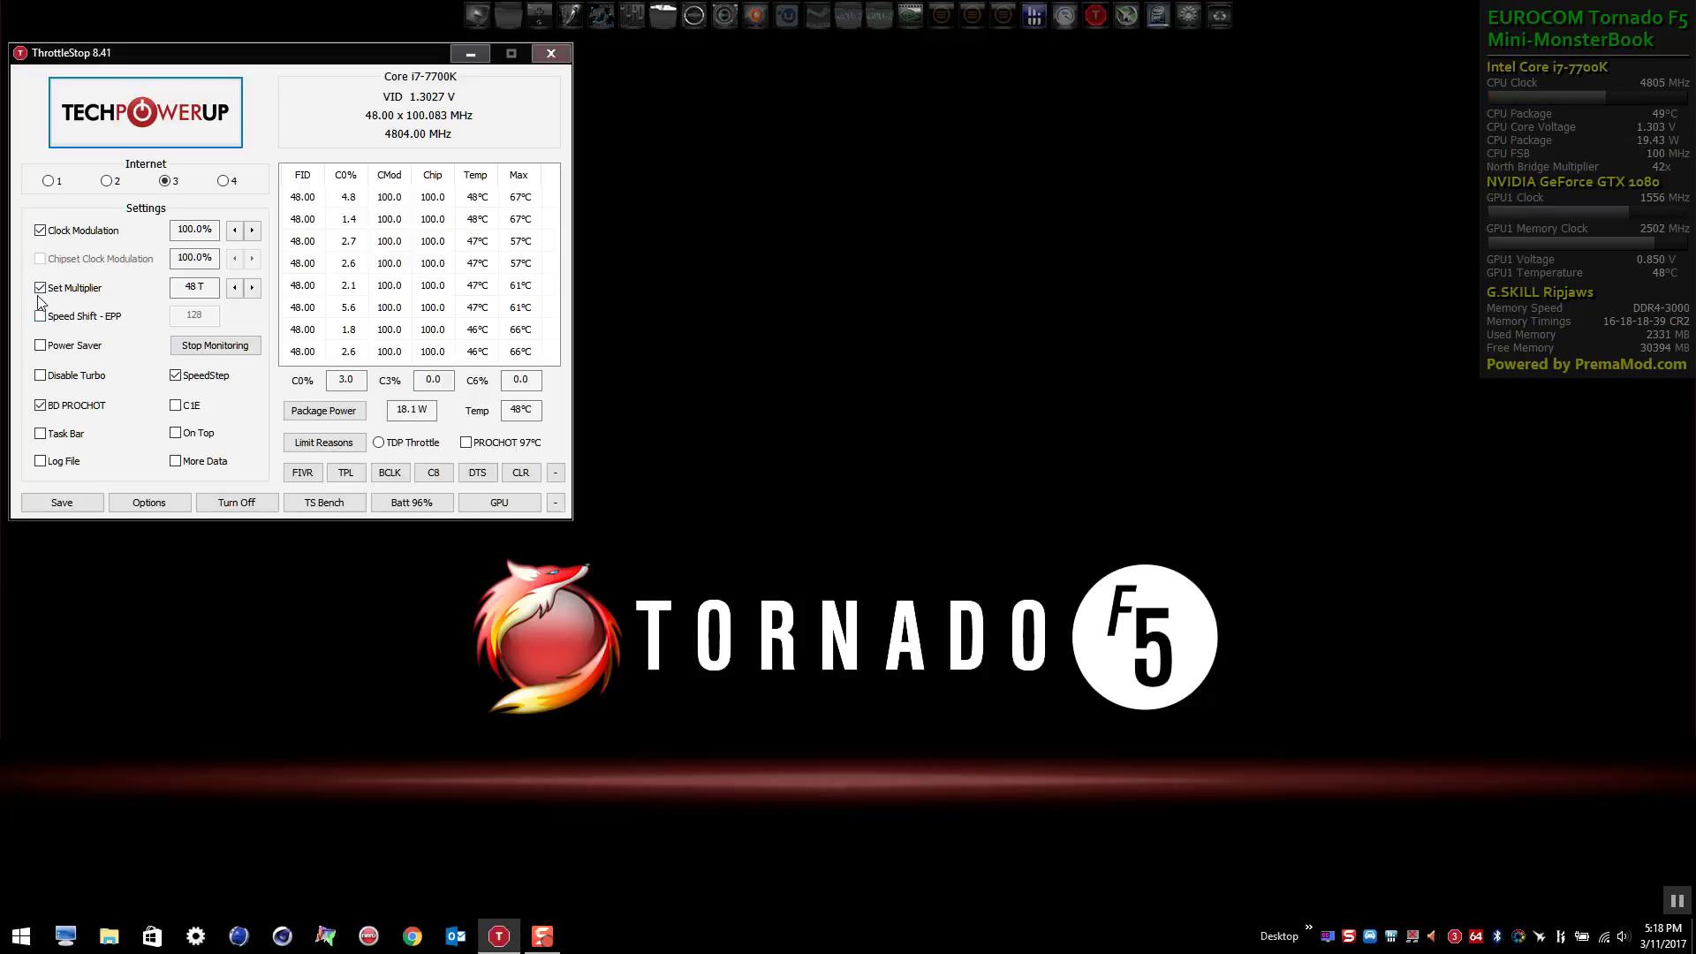
click(231, 180)
Step: Place FIVR Control beside the main window and view each profile's voltages, ending on Battery
click(303, 475)
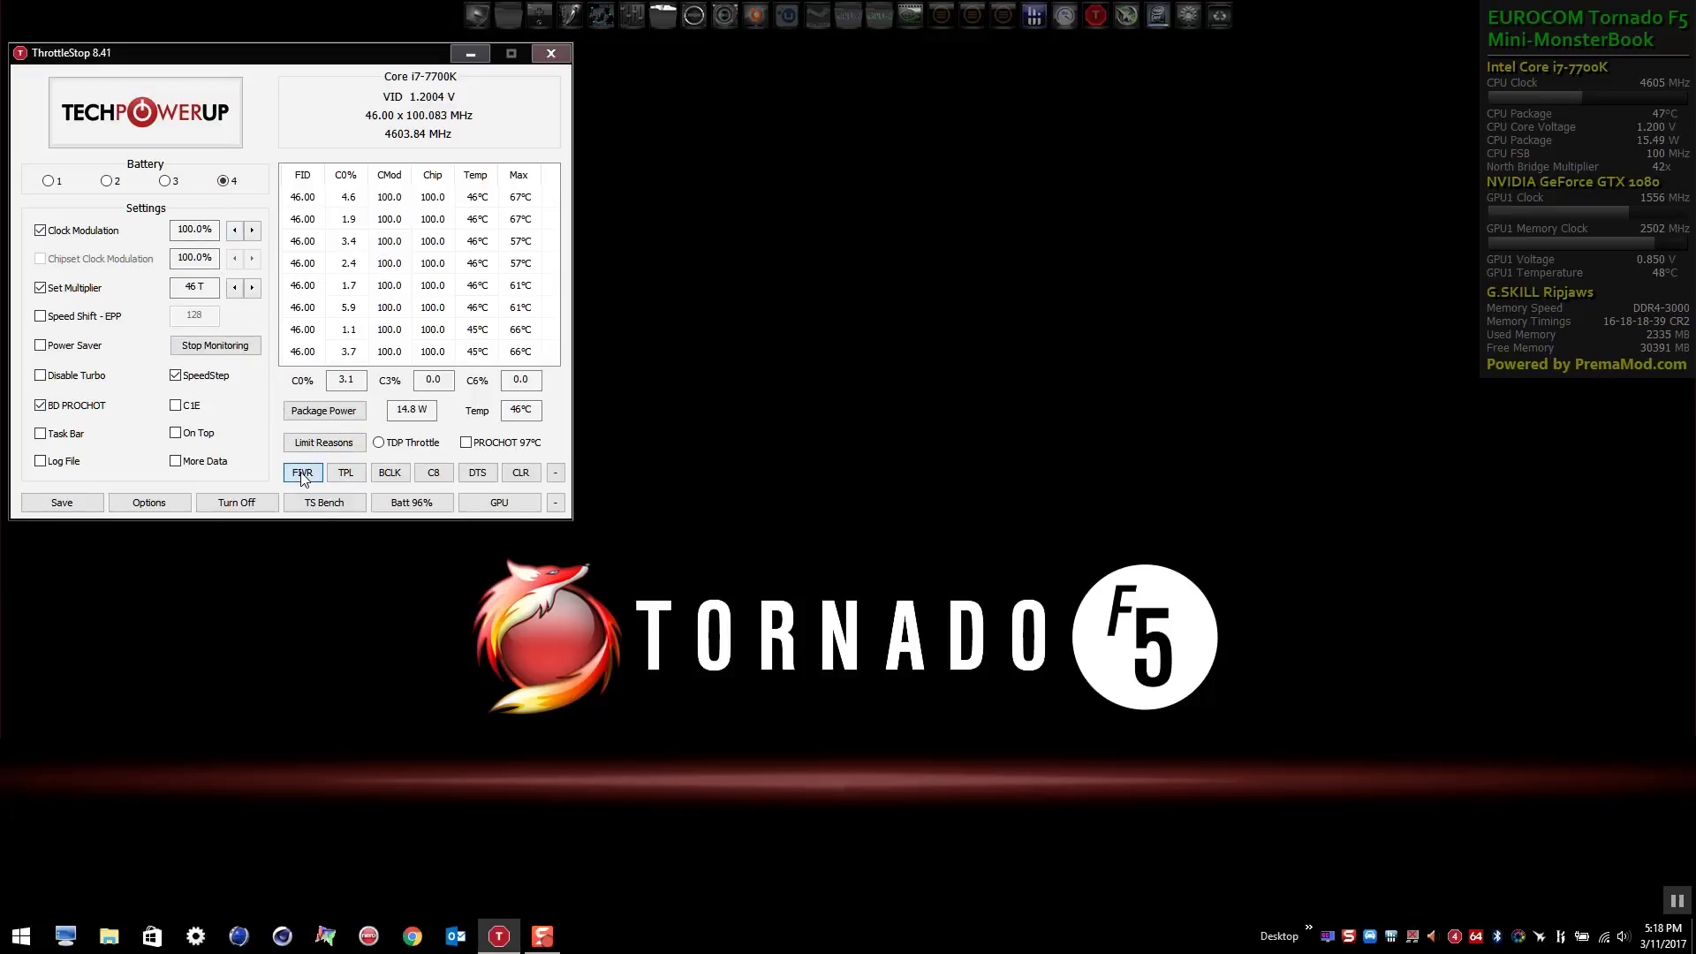
drag(378, 18, 958, 62)
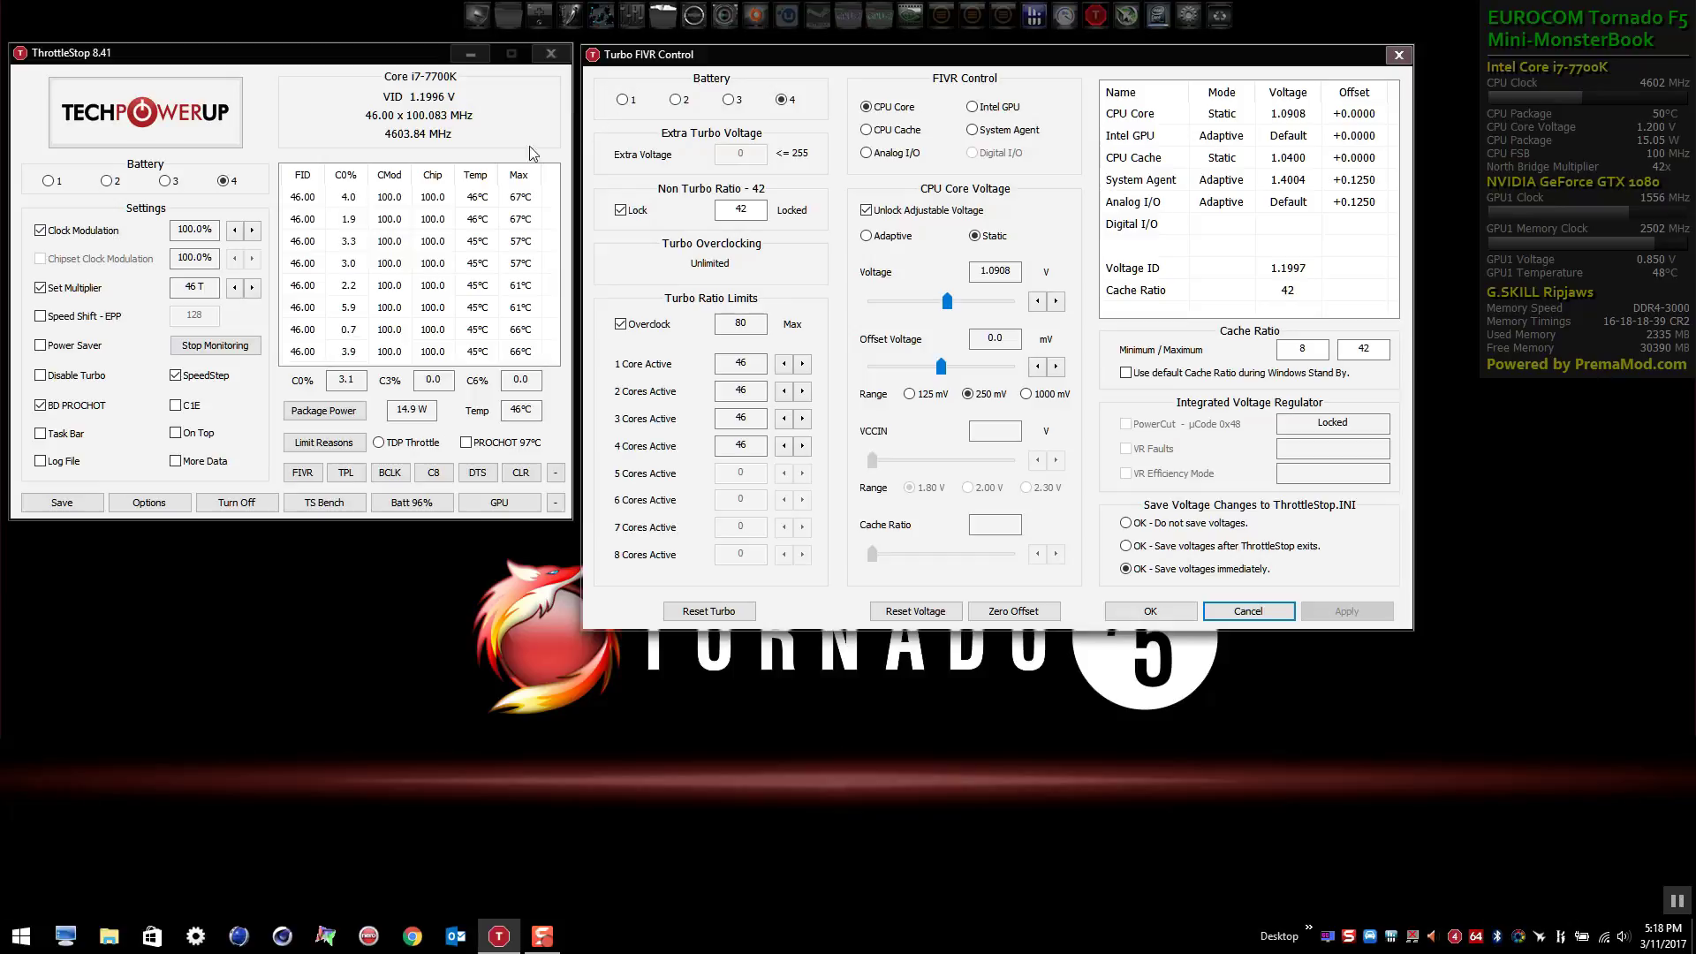
key(alt+1)
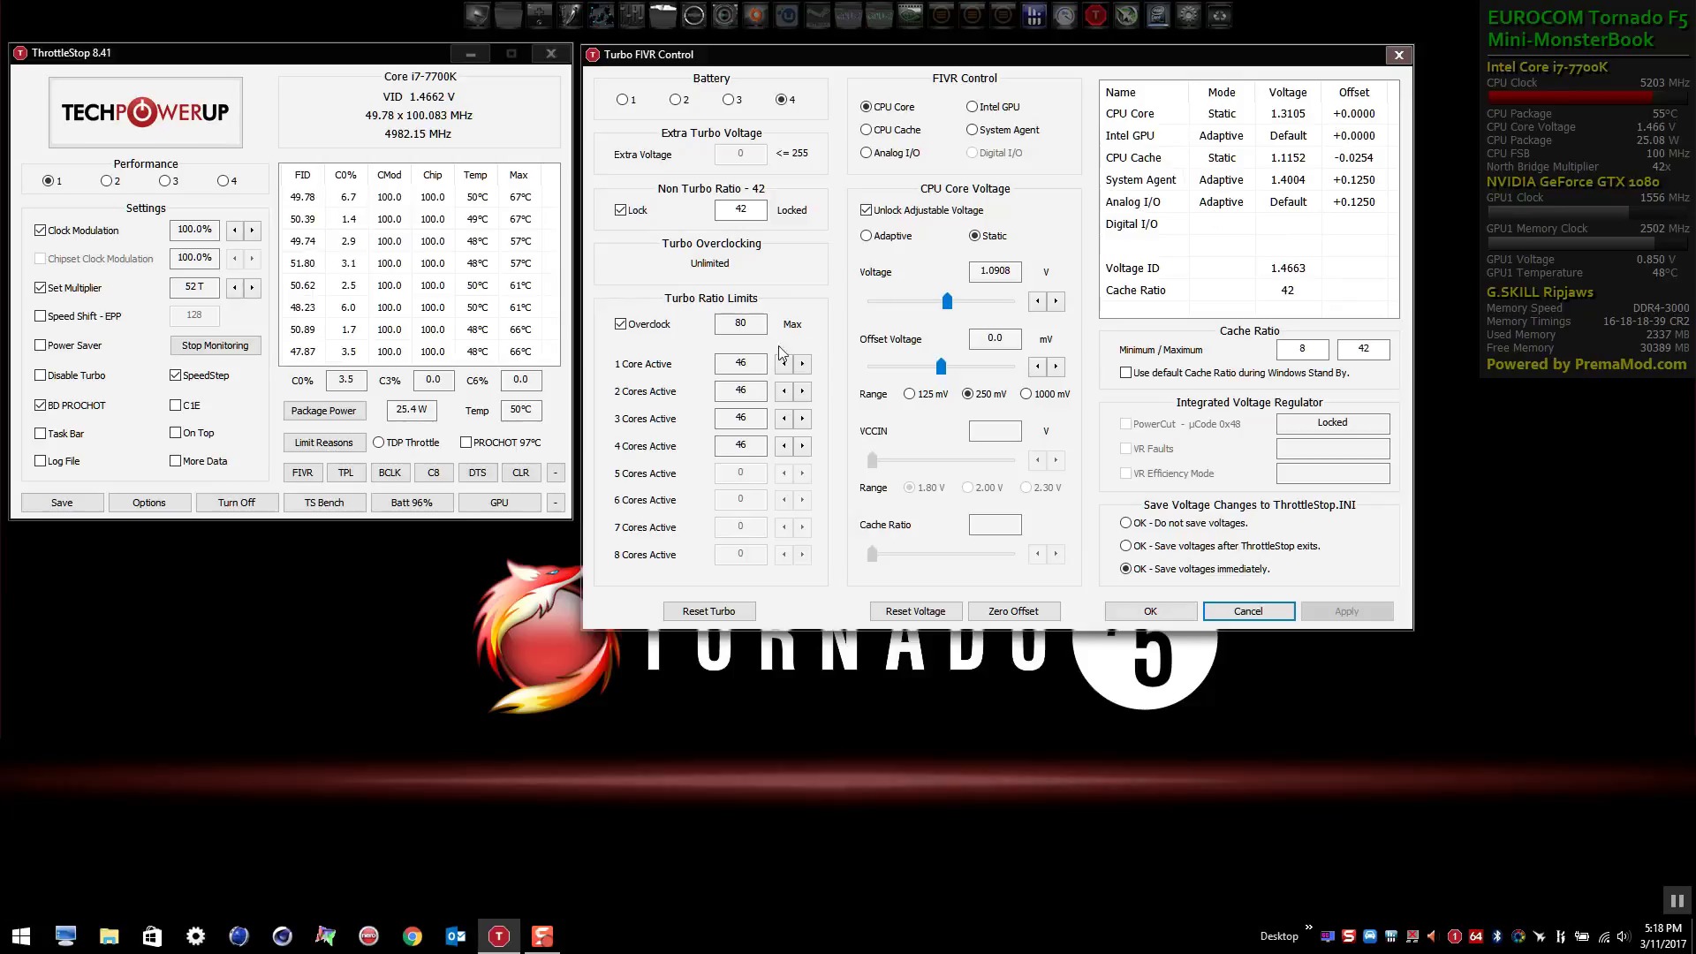
click(623, 101)
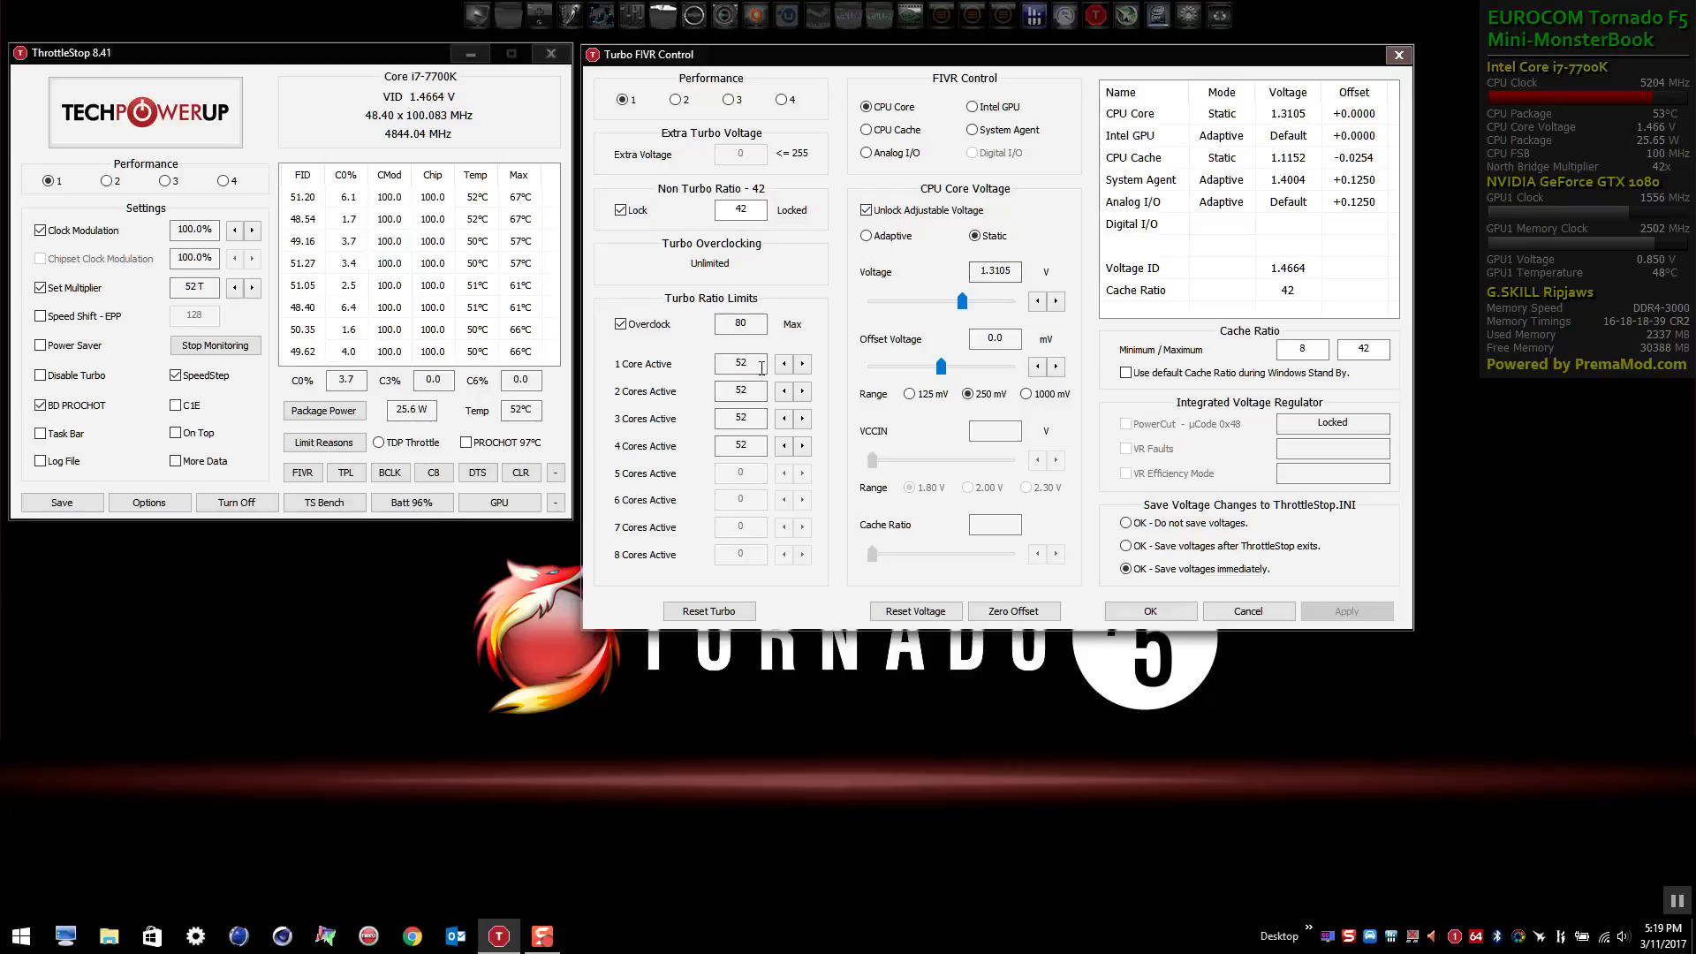
click(109, 182)
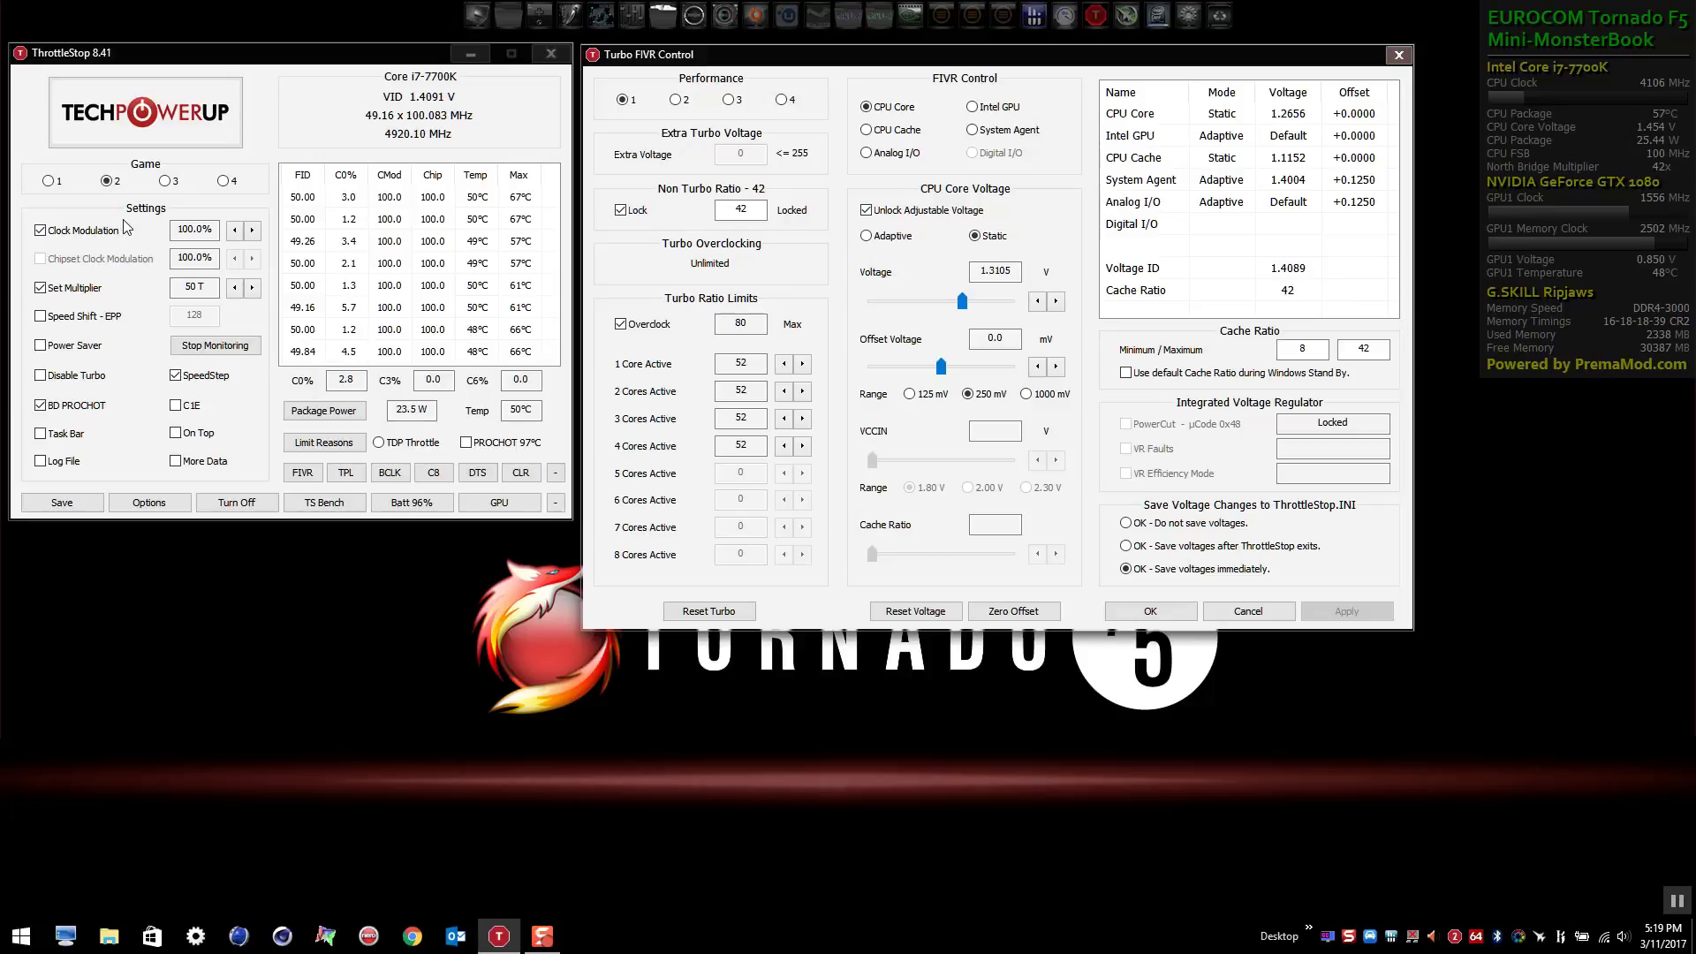
click(677, 100)
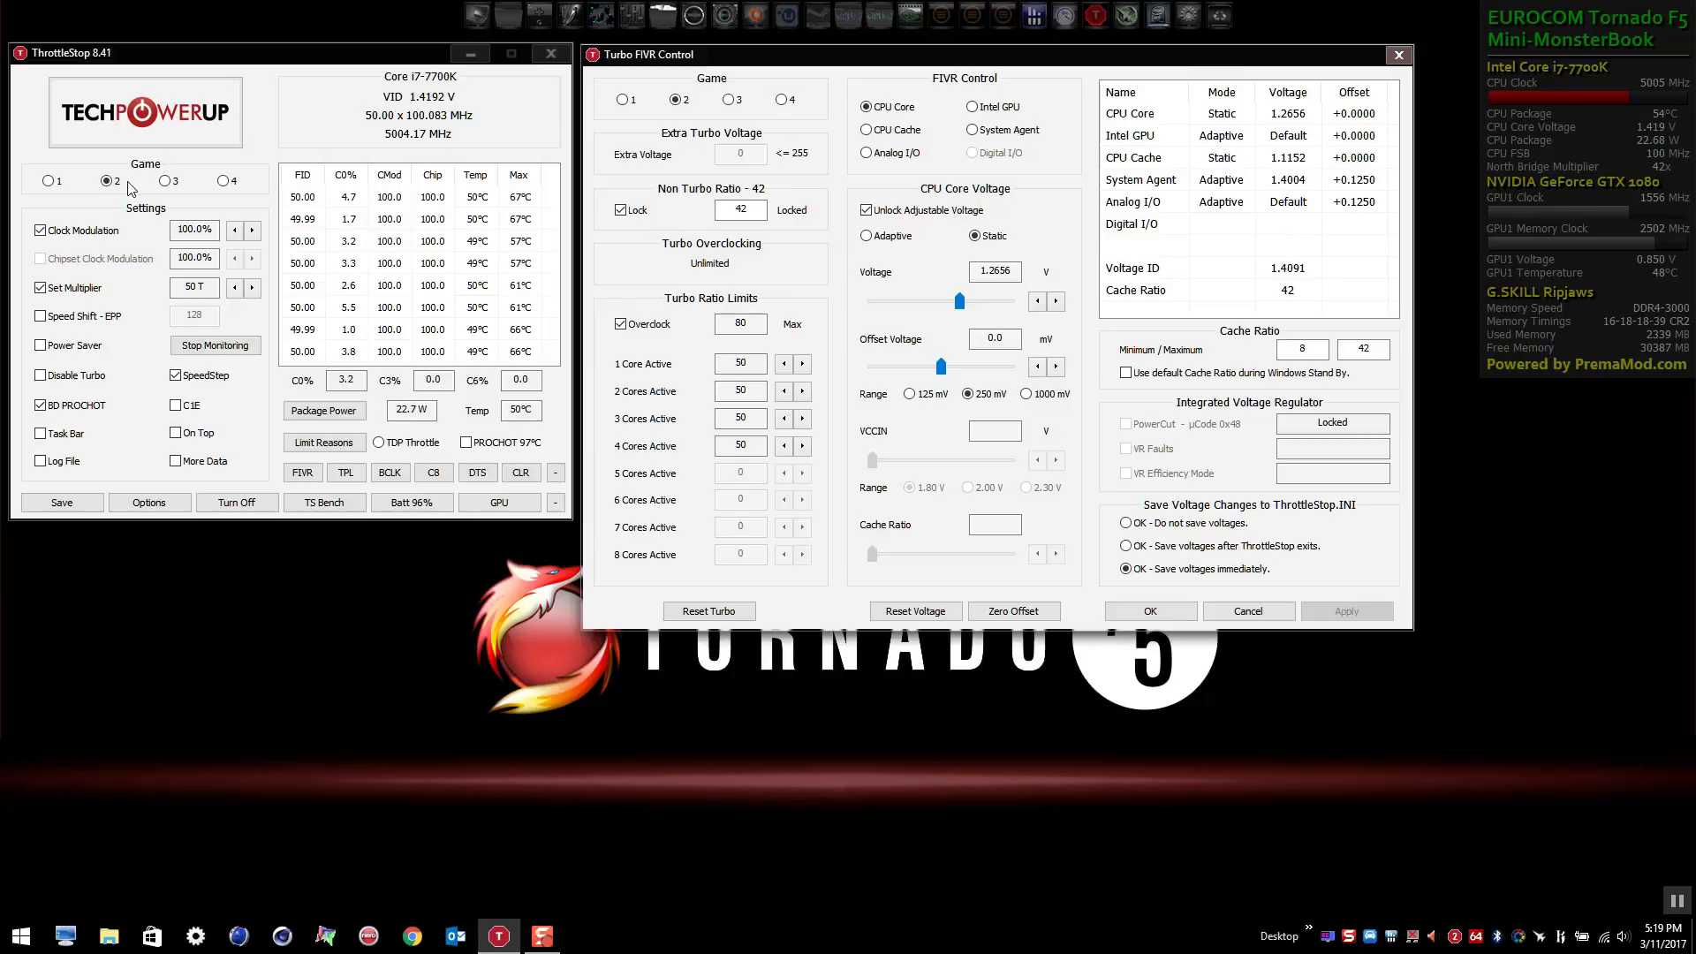
click(729, 101)
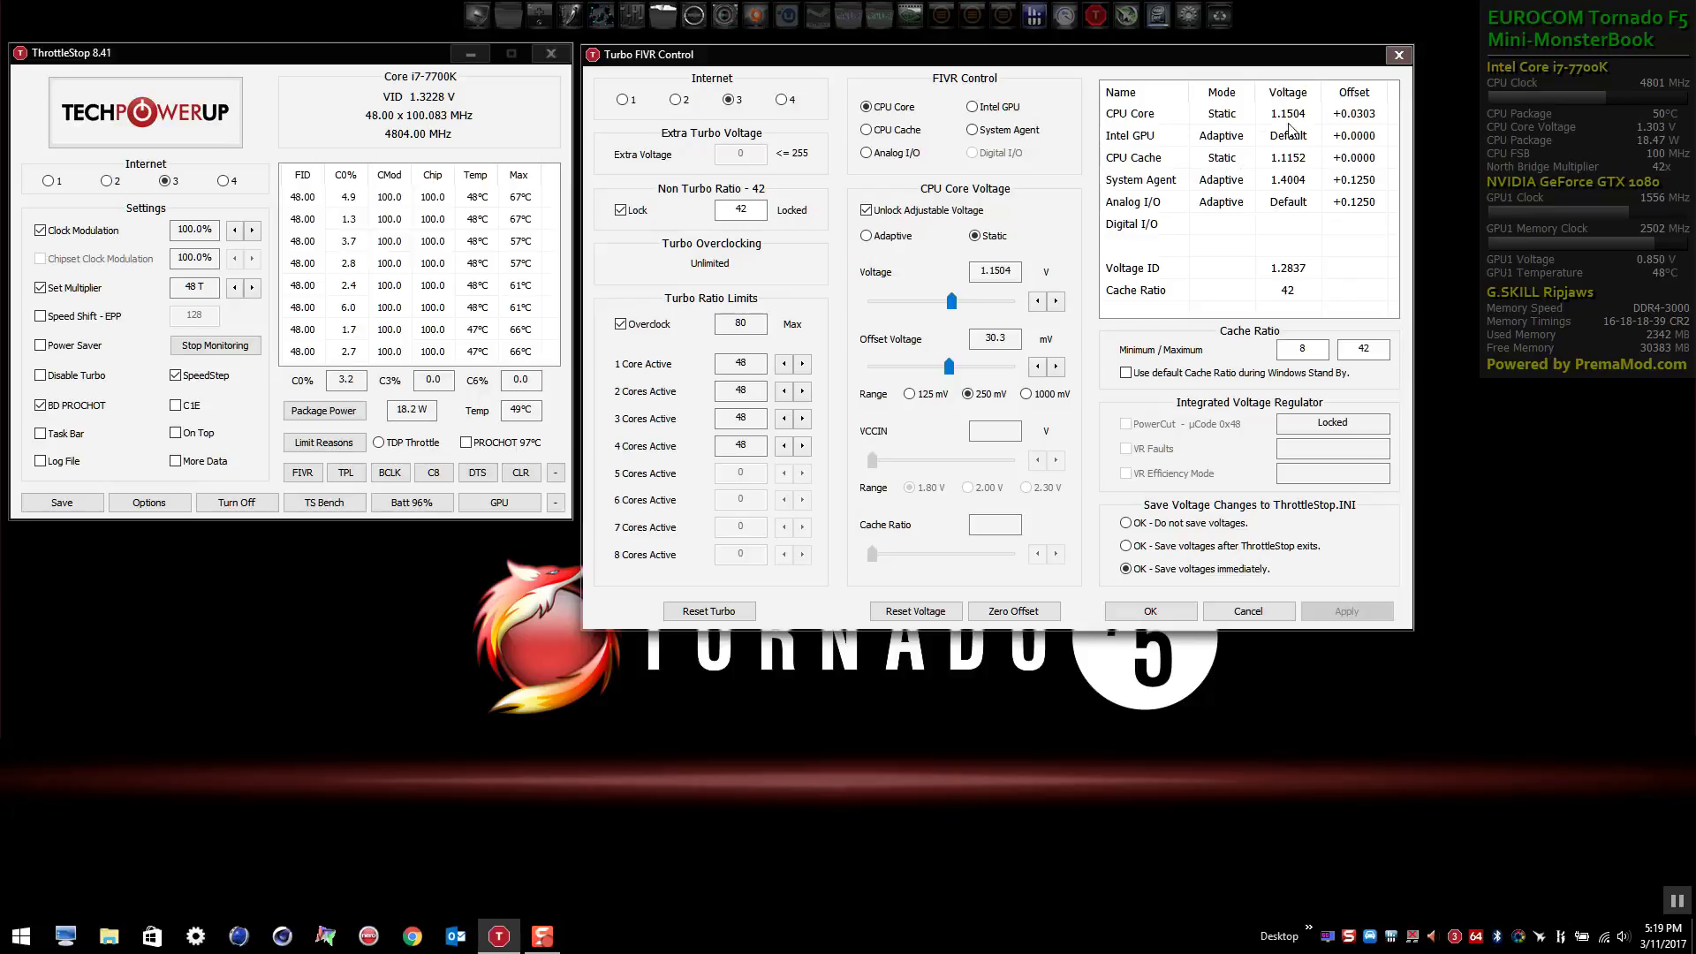
click(782, 101)
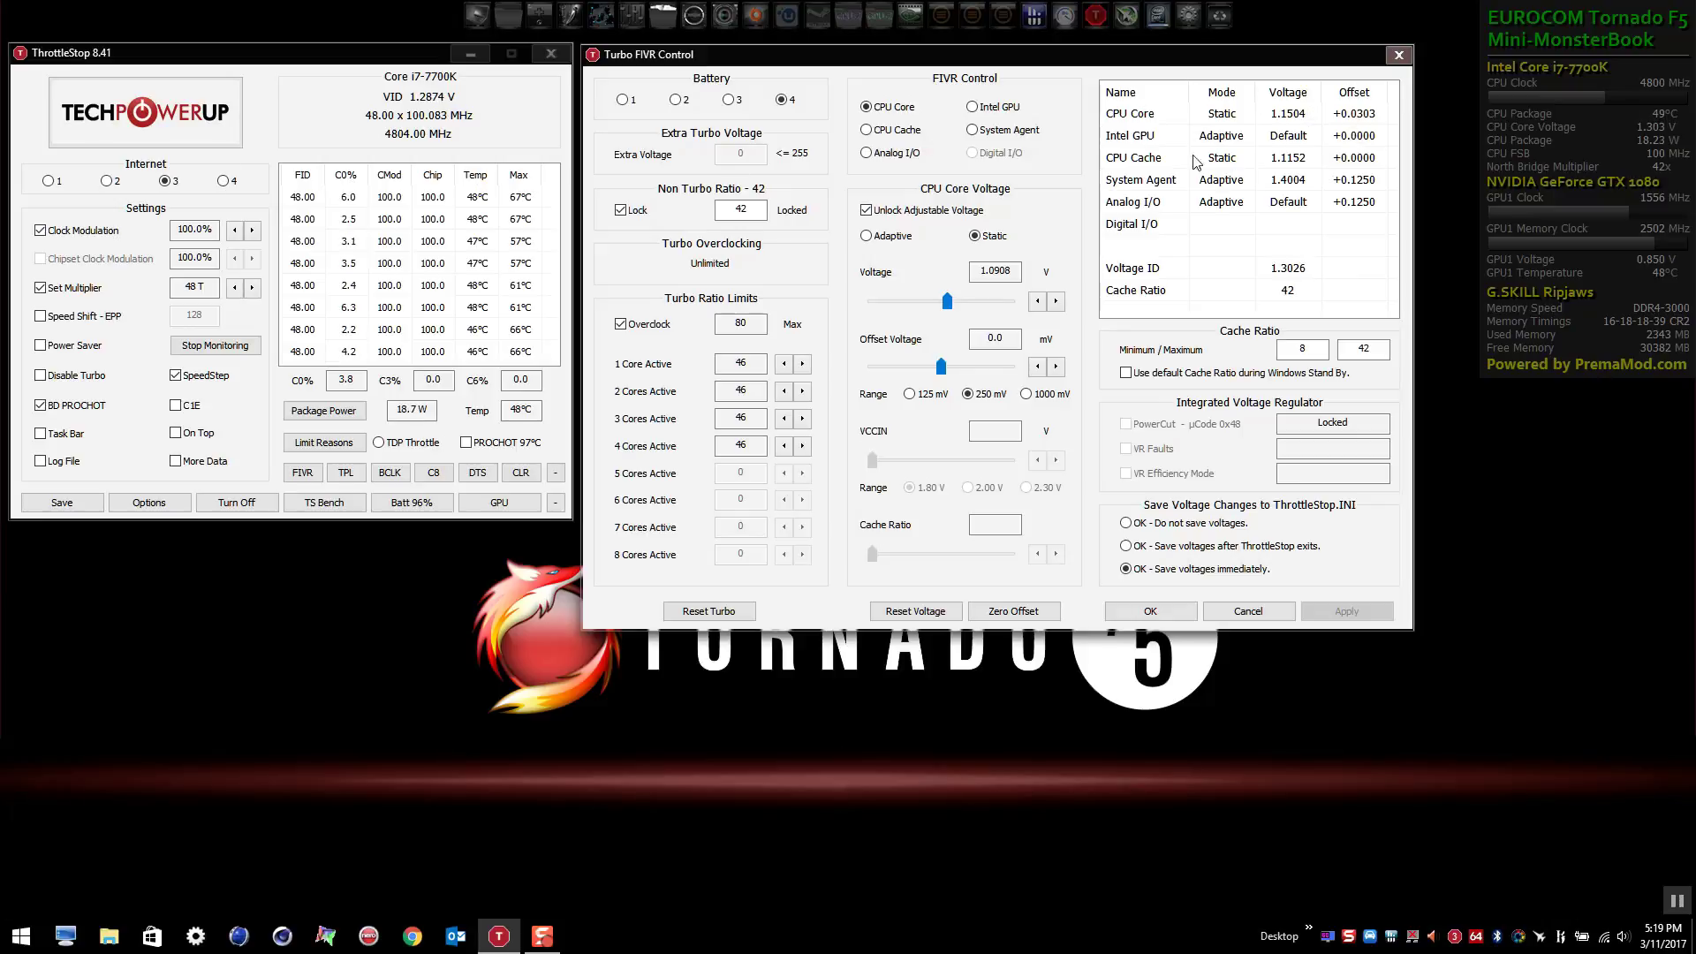
Step: Make Battery active at 46 T and view its CPU Cache at 1.0400 V, ratio 80
click(223, 182)
click(867, 130)
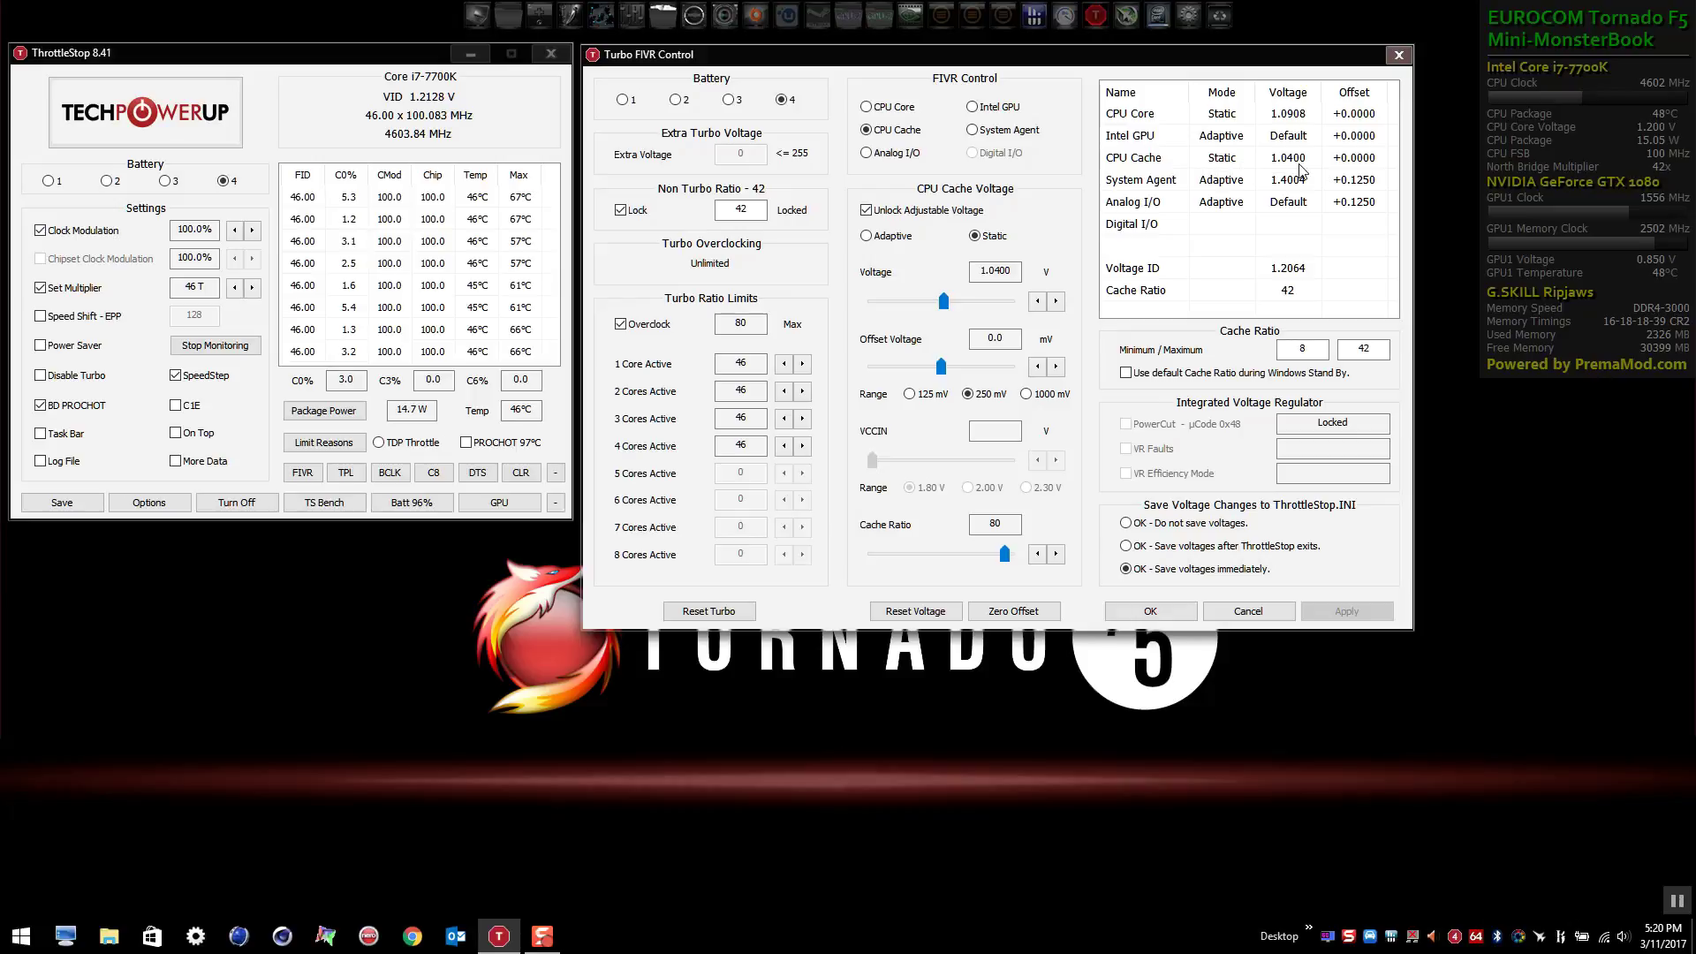
Step: Unlock Battery's Analog I/O and System Agent voltages and apply, resetting both offsets to +0.0000
click(880, 155)
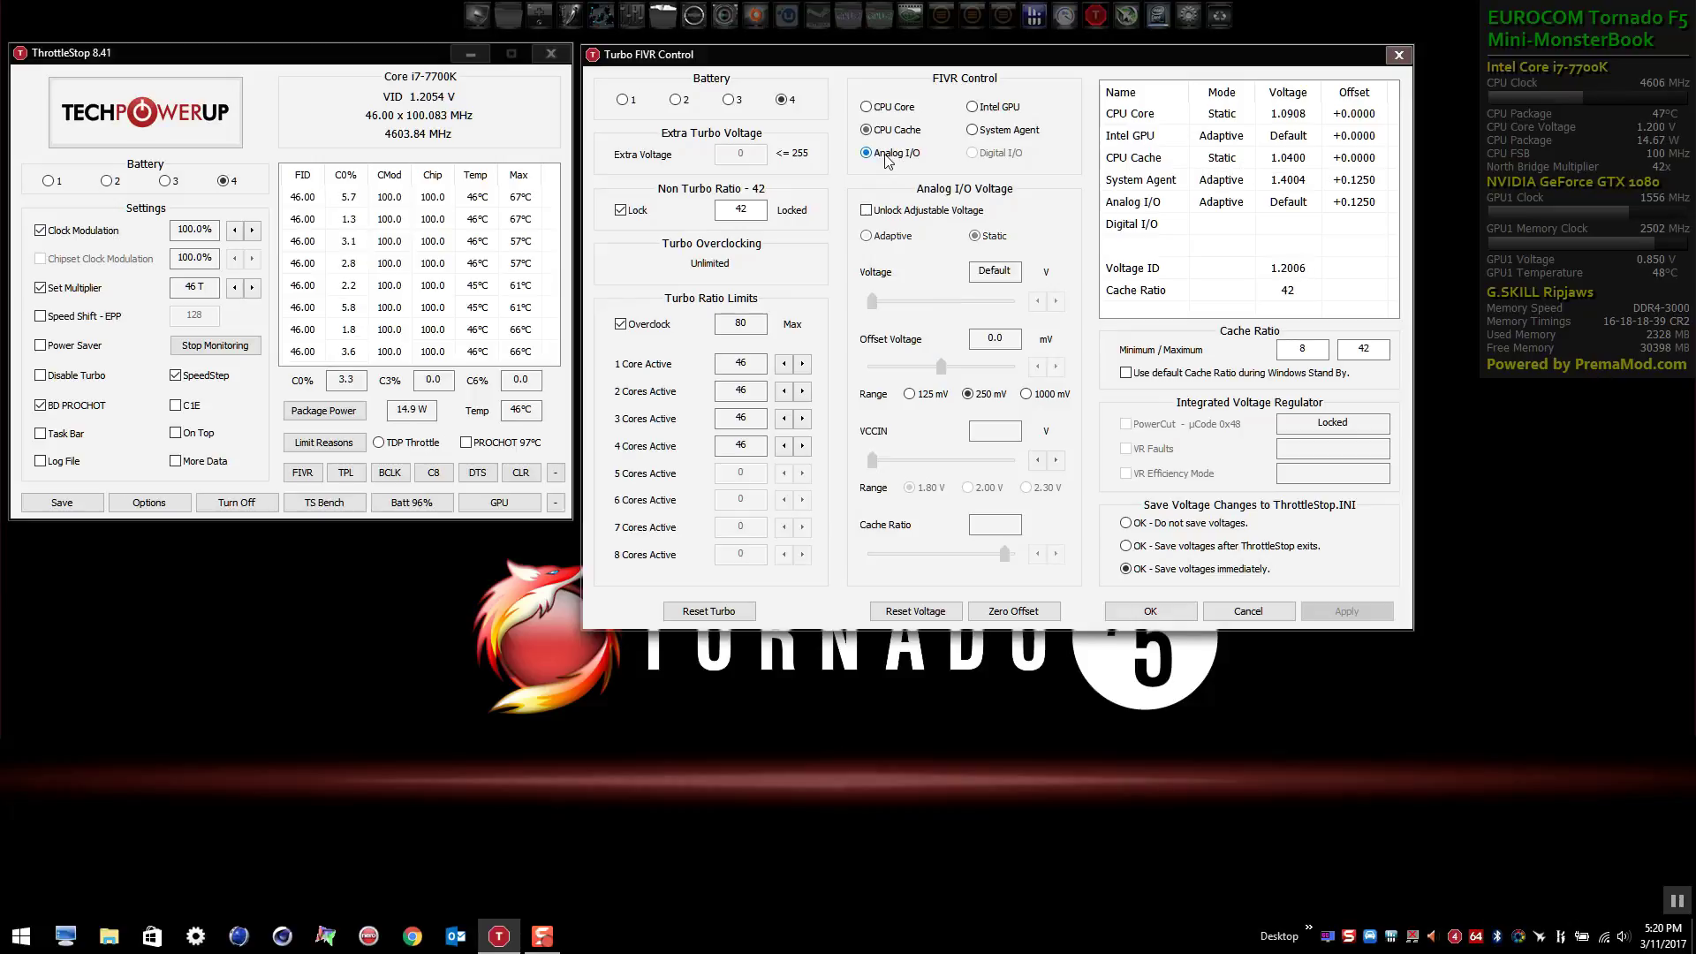
click(867, 211)
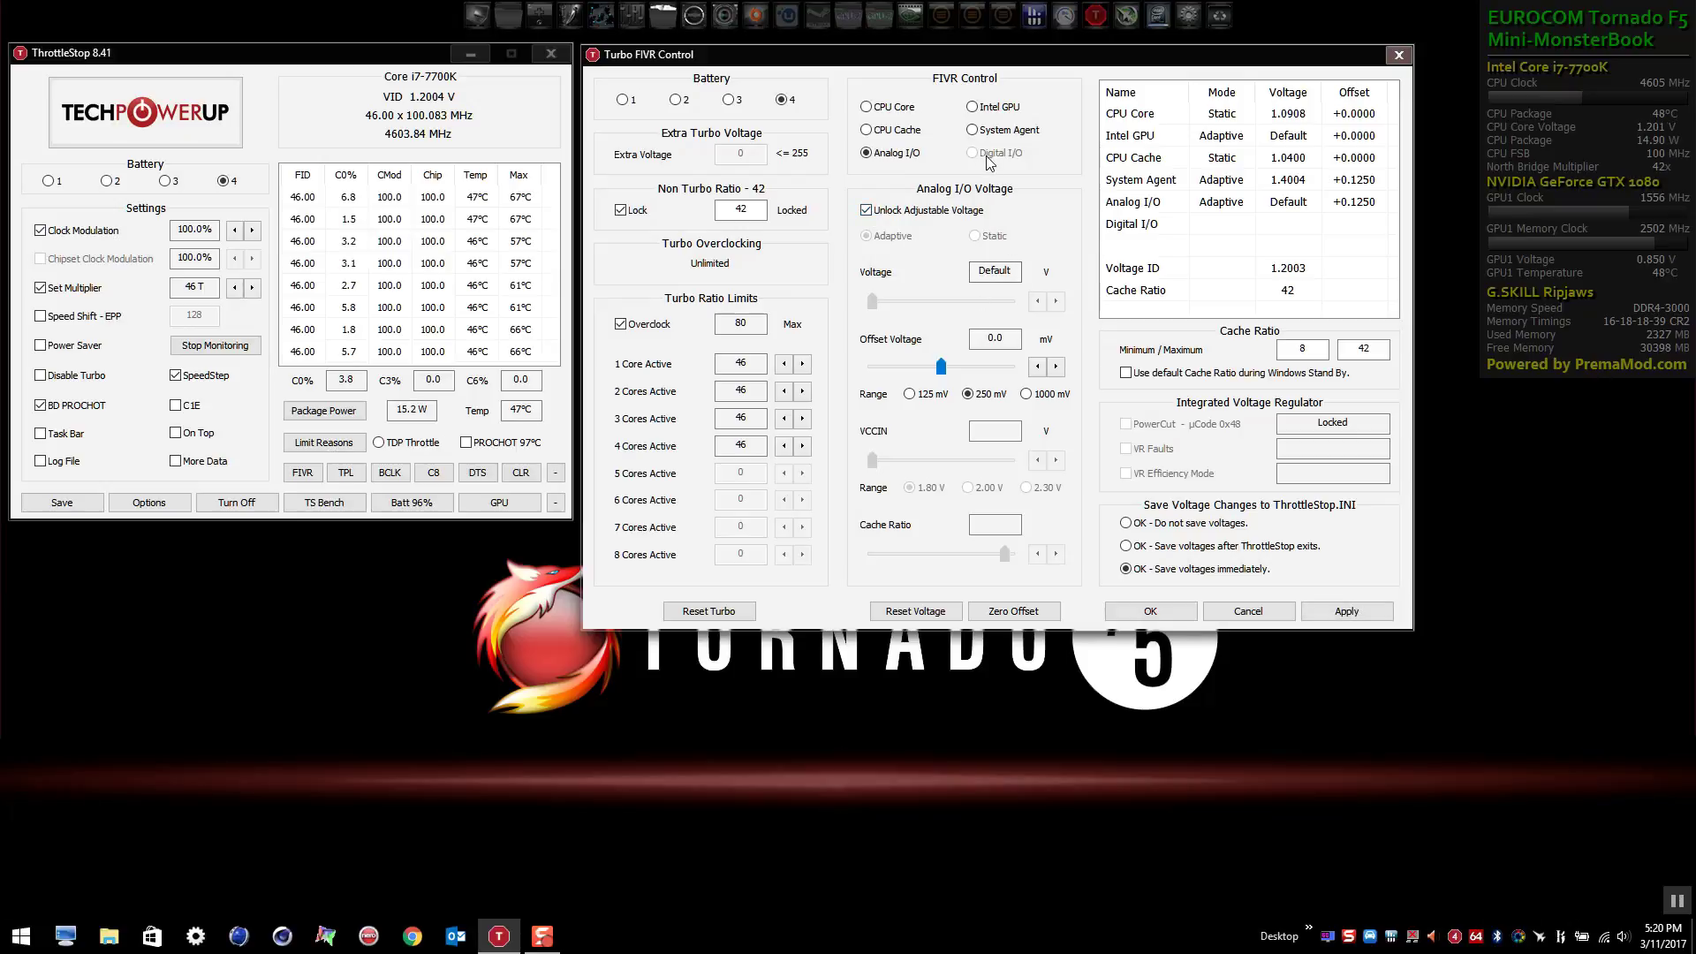
click(973, 107)
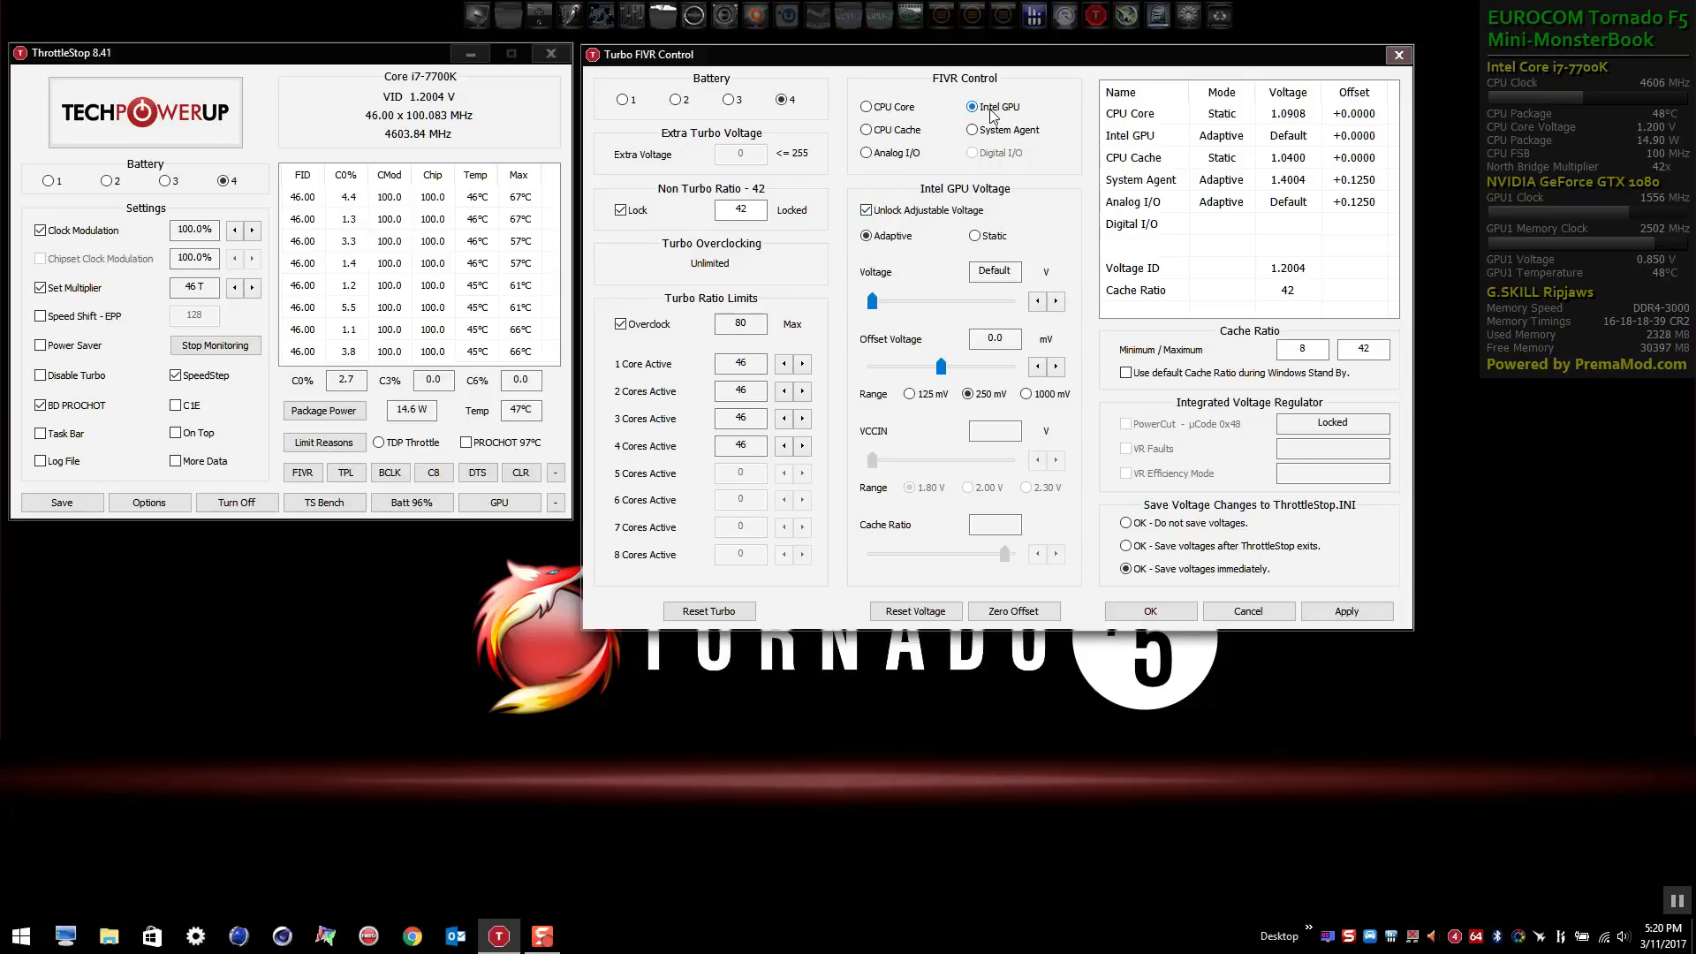
click(980, 133)
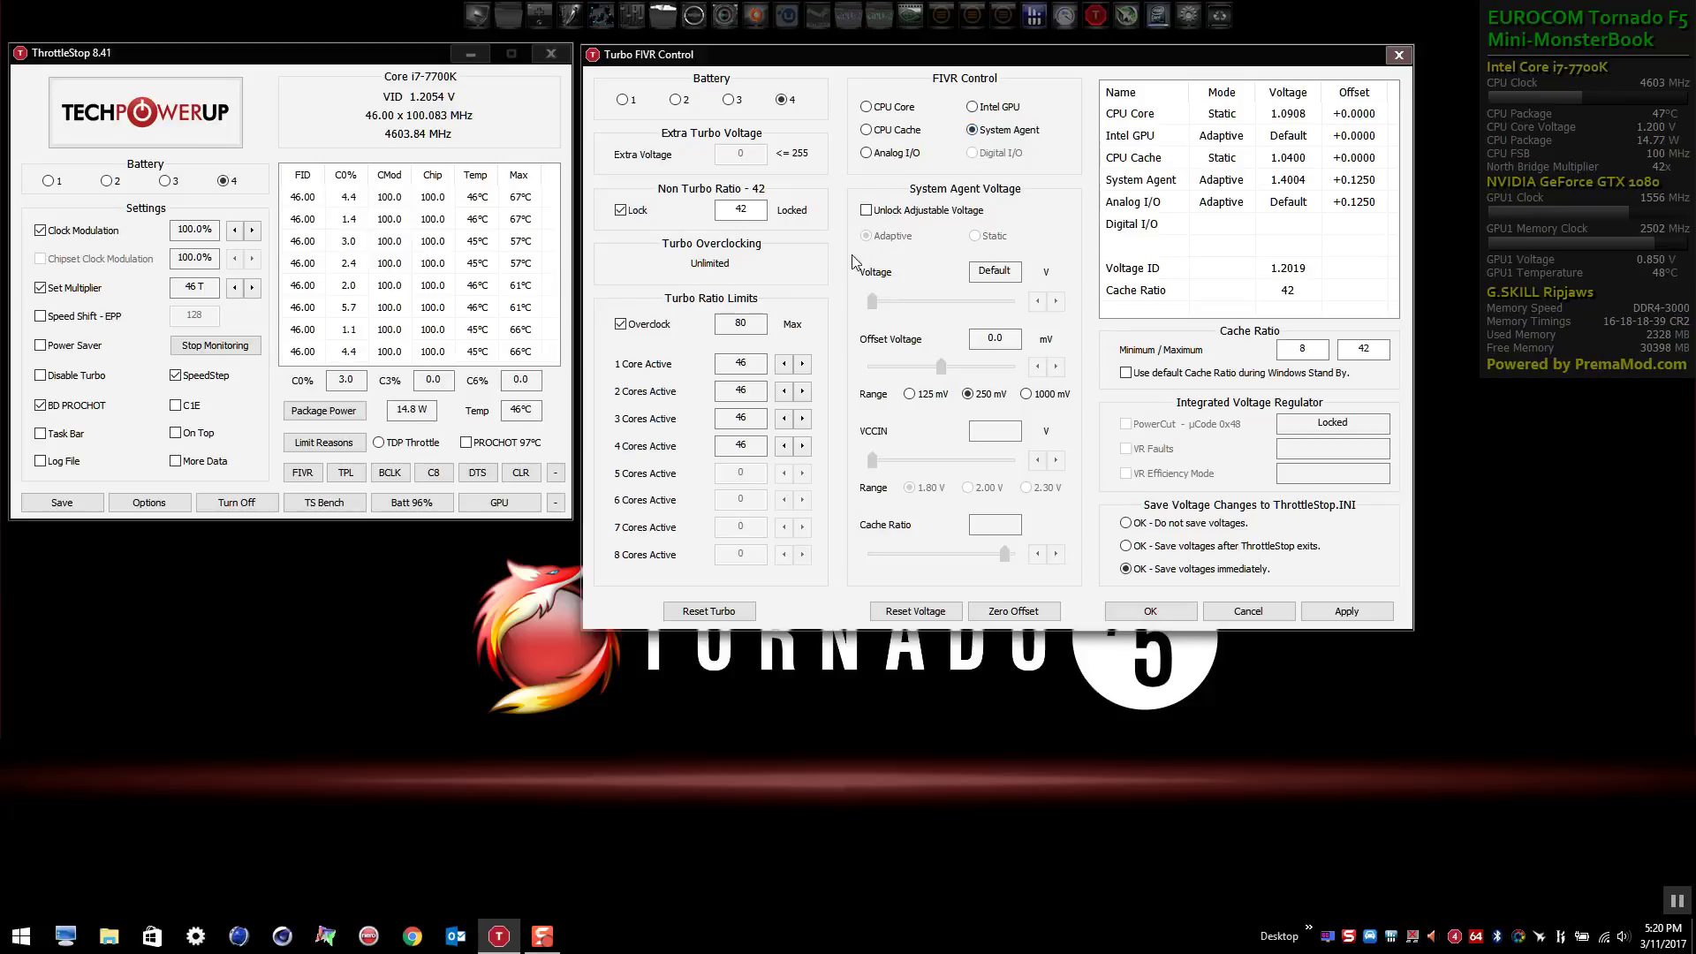
click(866, 210)
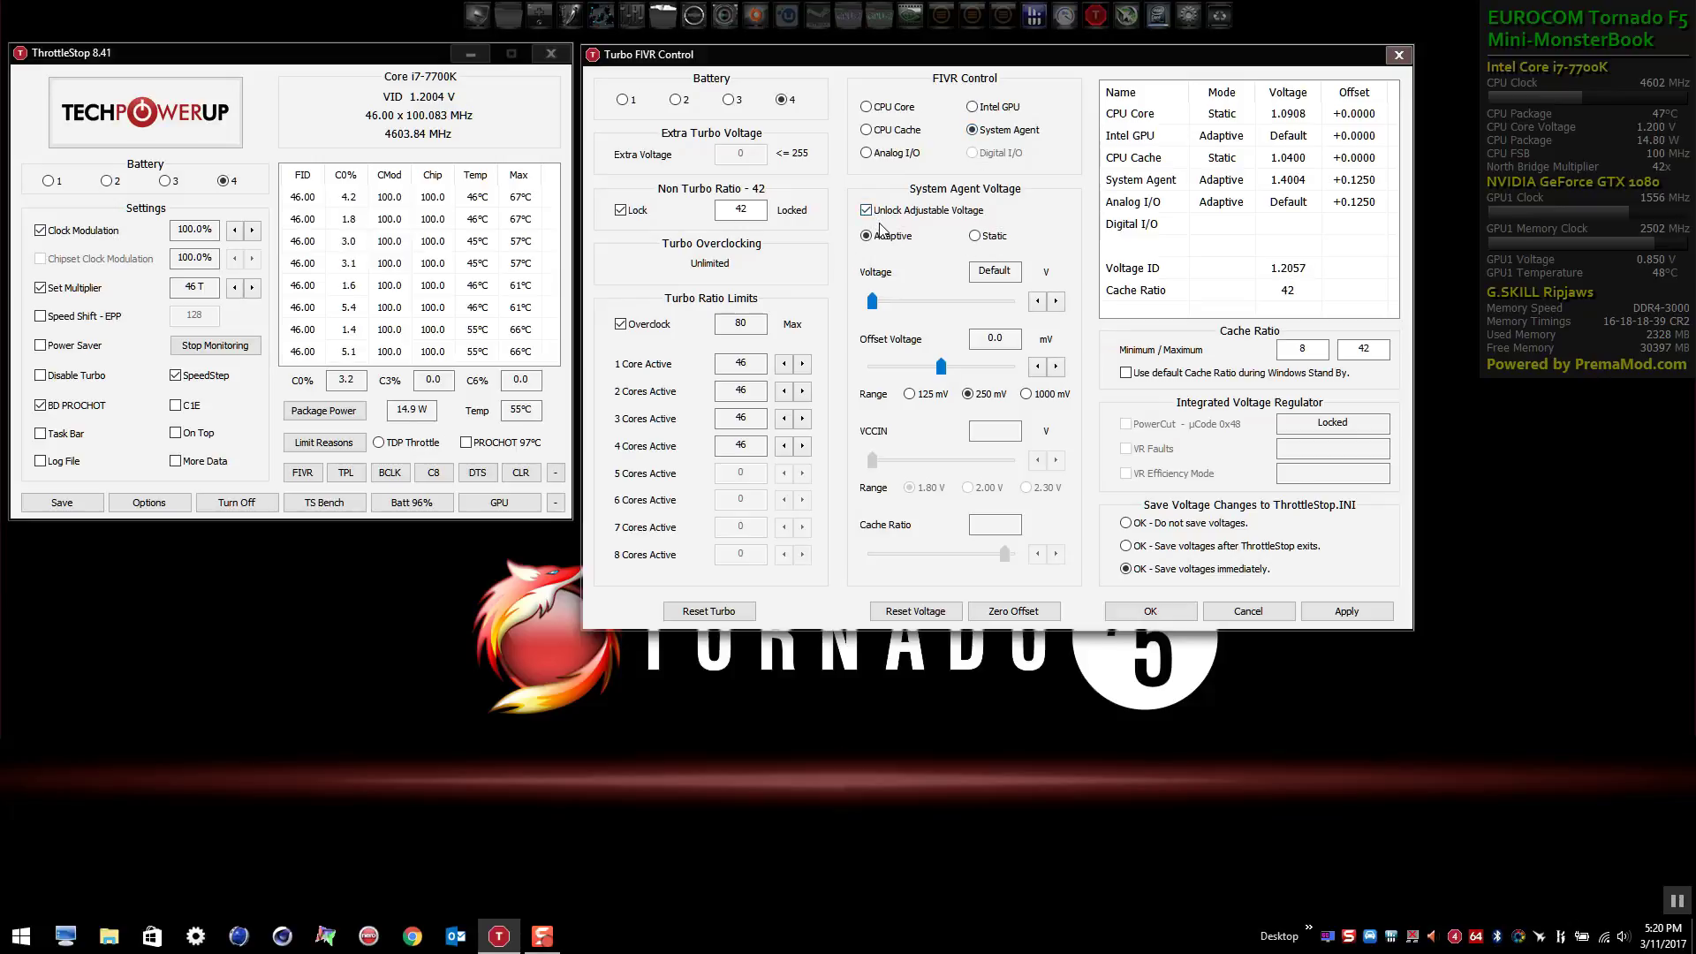
click(1341, 612)
click(1348, 615)
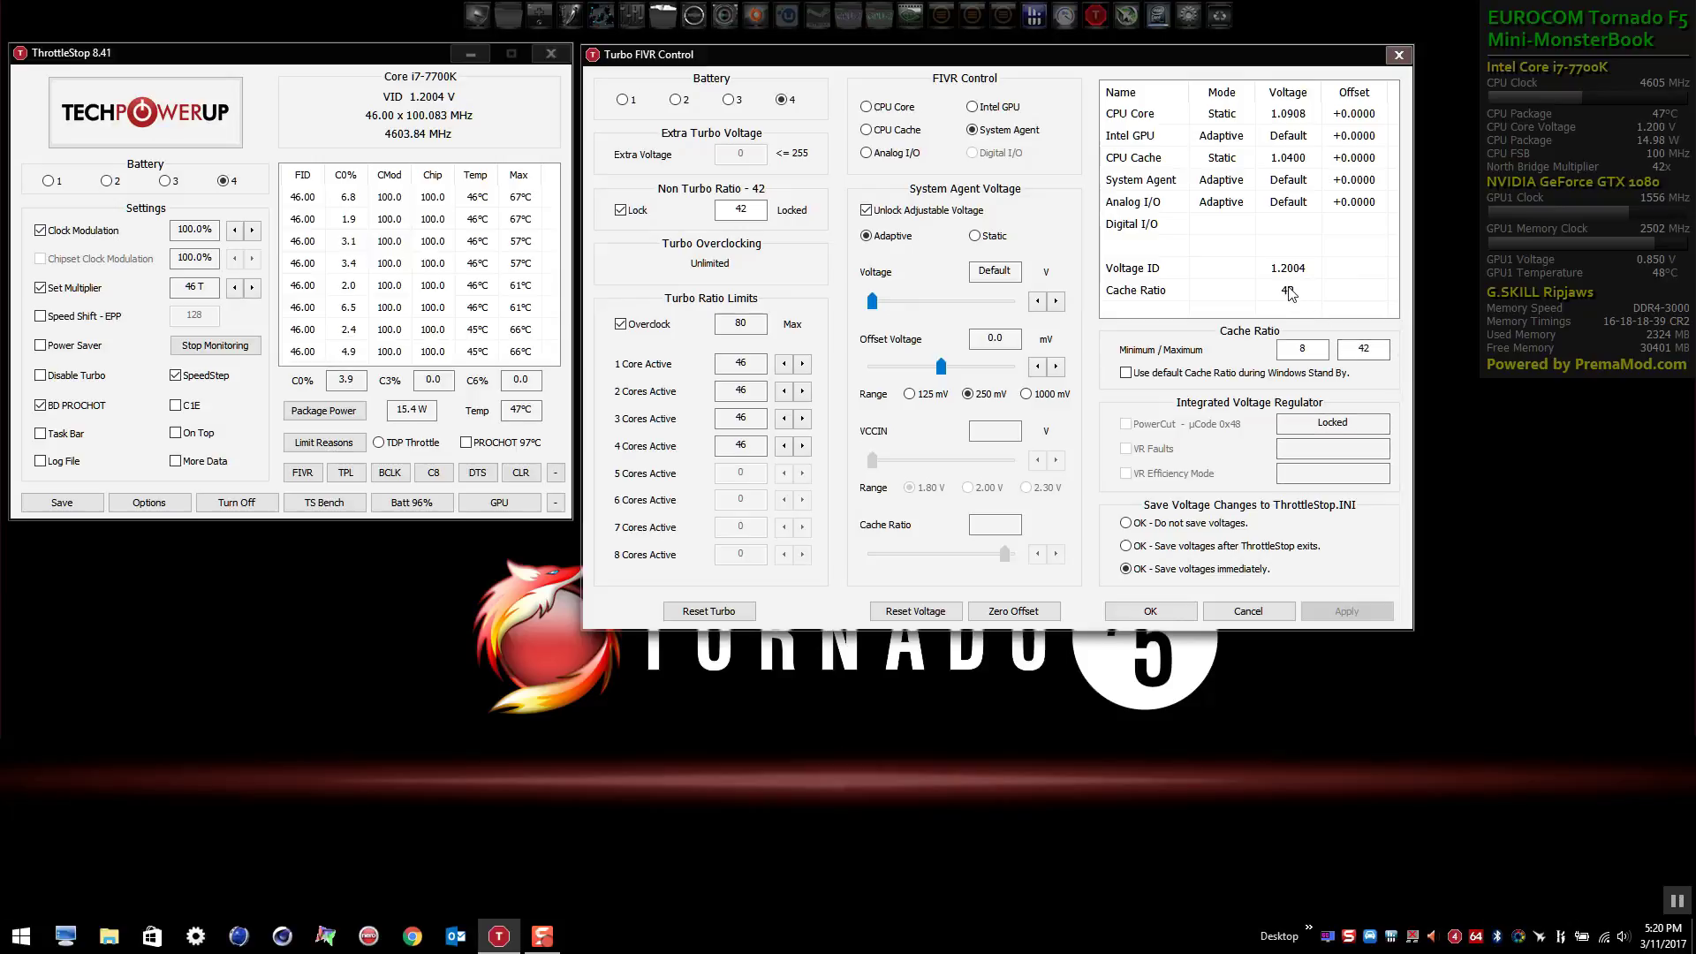
click(880, 107)
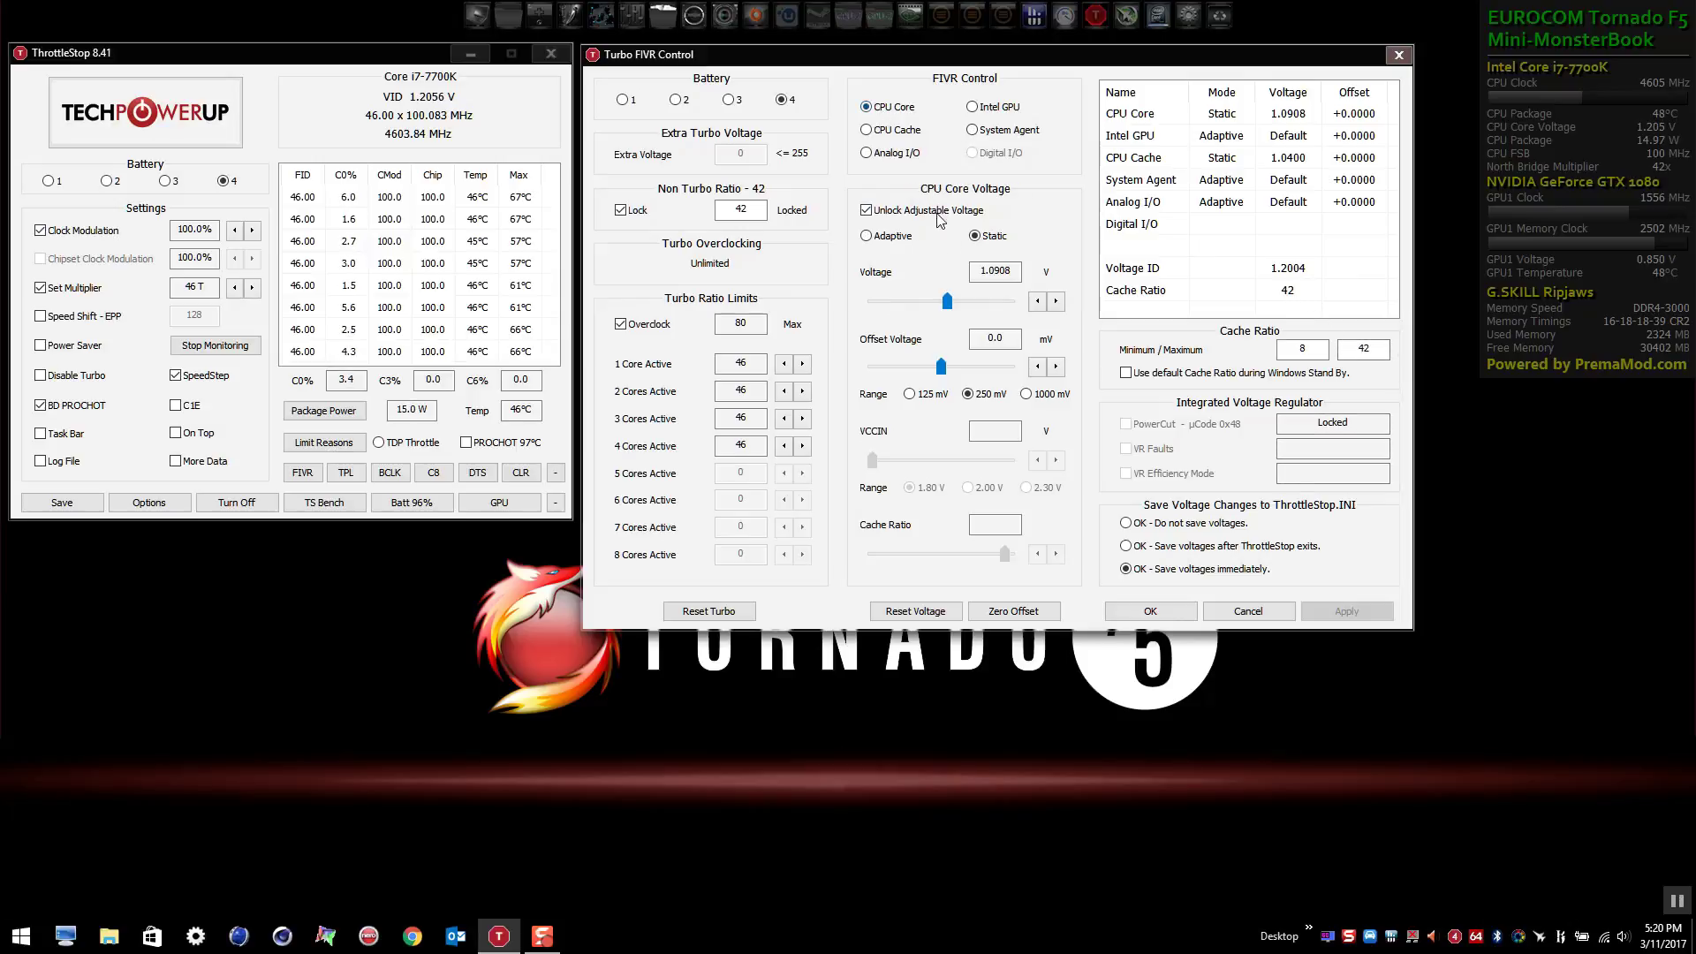
click(884, 131)
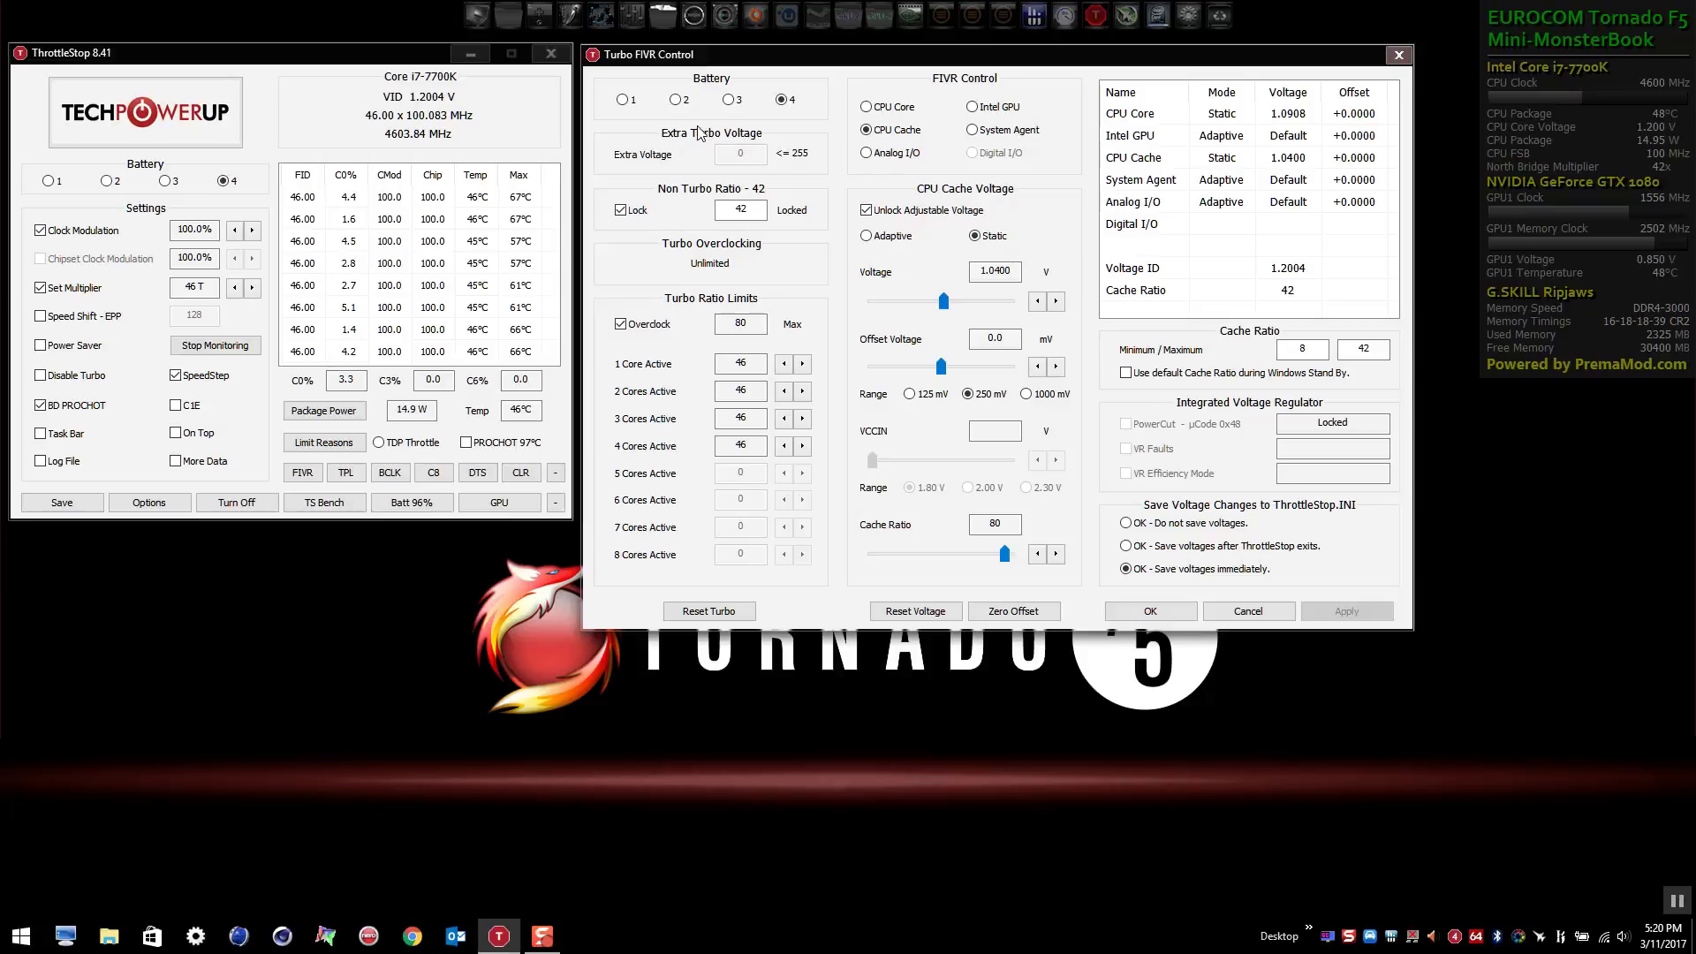
click(730, 99)
click(899, 116)
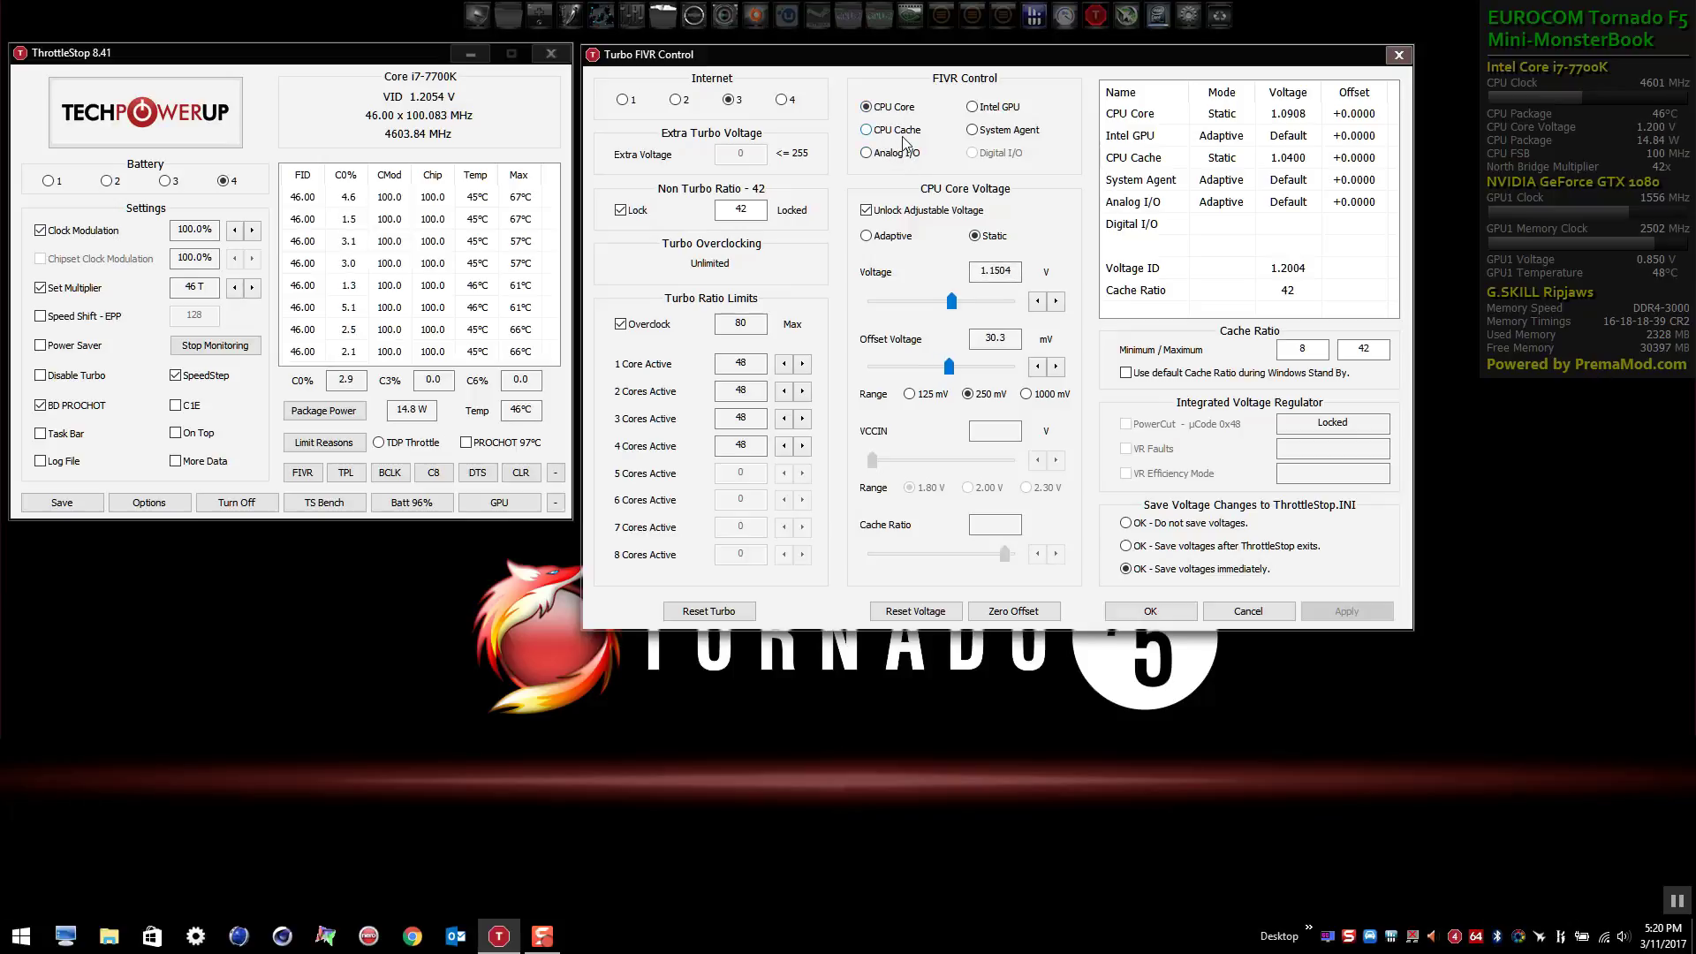
click(783, 100)
click(897, 130)
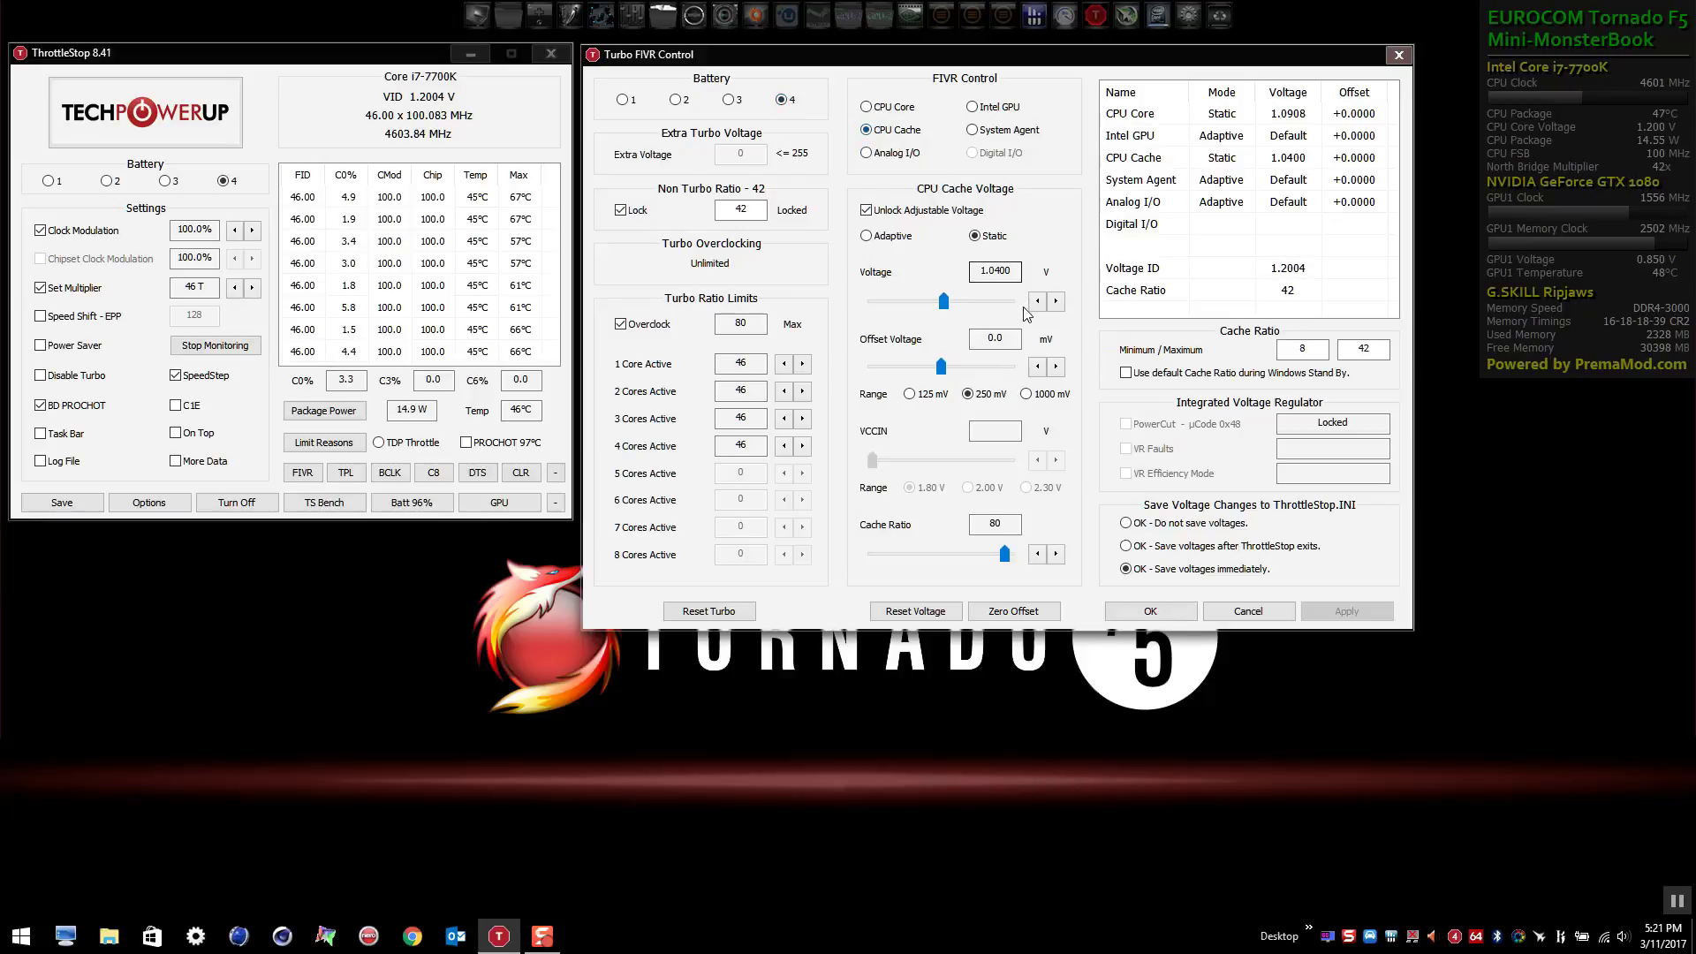
Step: For the Internet profile, step the CPU Cache voltage down from 1.1152 V toward 1.0400 V
click(730, 101)
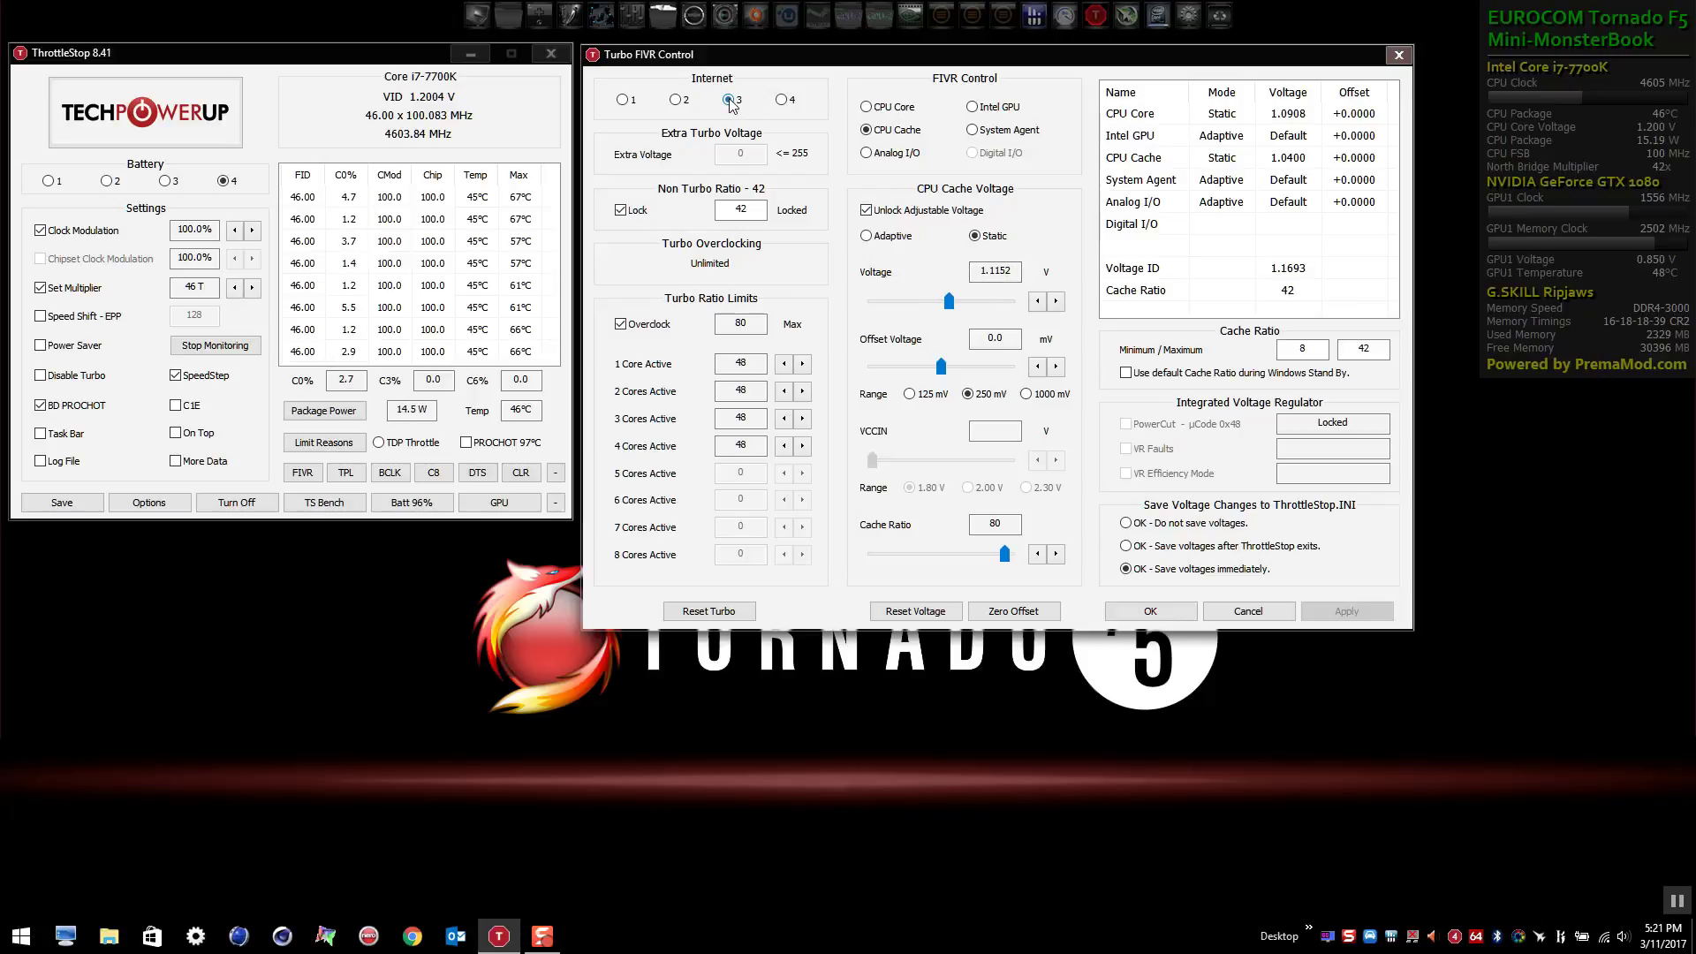
click(1037, 301)
click(1037, 302)
click(1037, 301)
click(1037, 301)
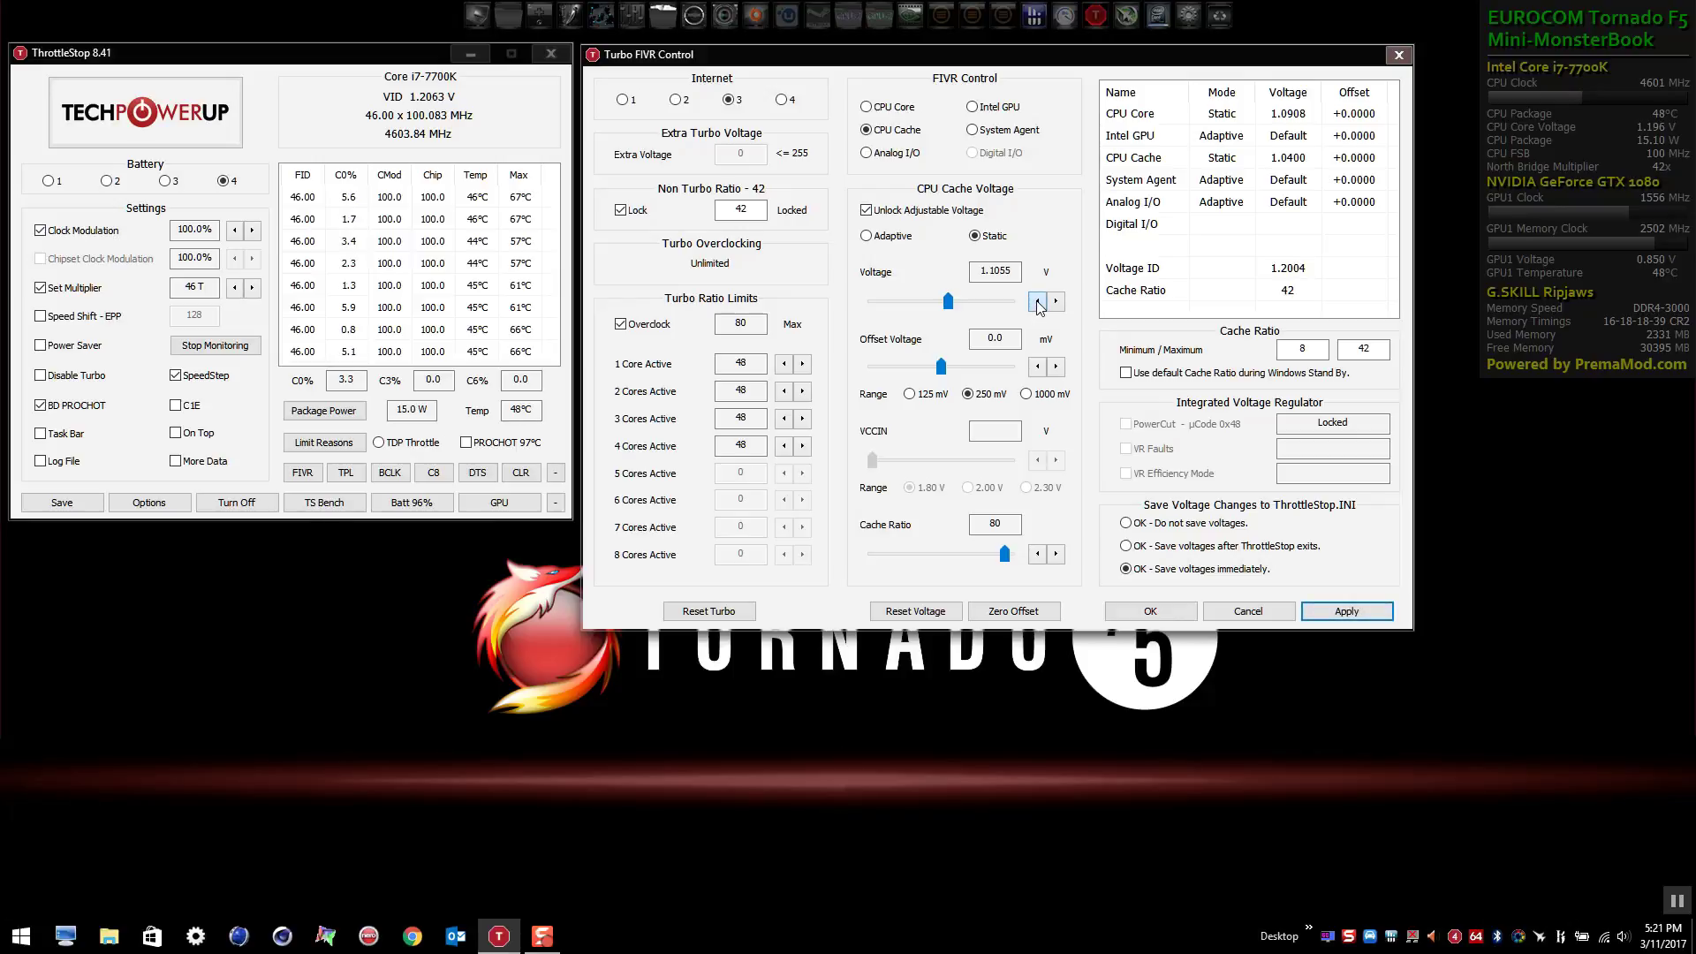
click(1037, 301)
click(1037, 301)
click(1037, 301)
click(1037, 302)
click(1038, 302)
click(1038, 302)
click(1038, 302)
click(1038, 303)
click(1038, 302)
click(1037, 303)
Step: Make Internet the active profile and apply its 1.0400 V CPU Cache voltage
click(168, 181)
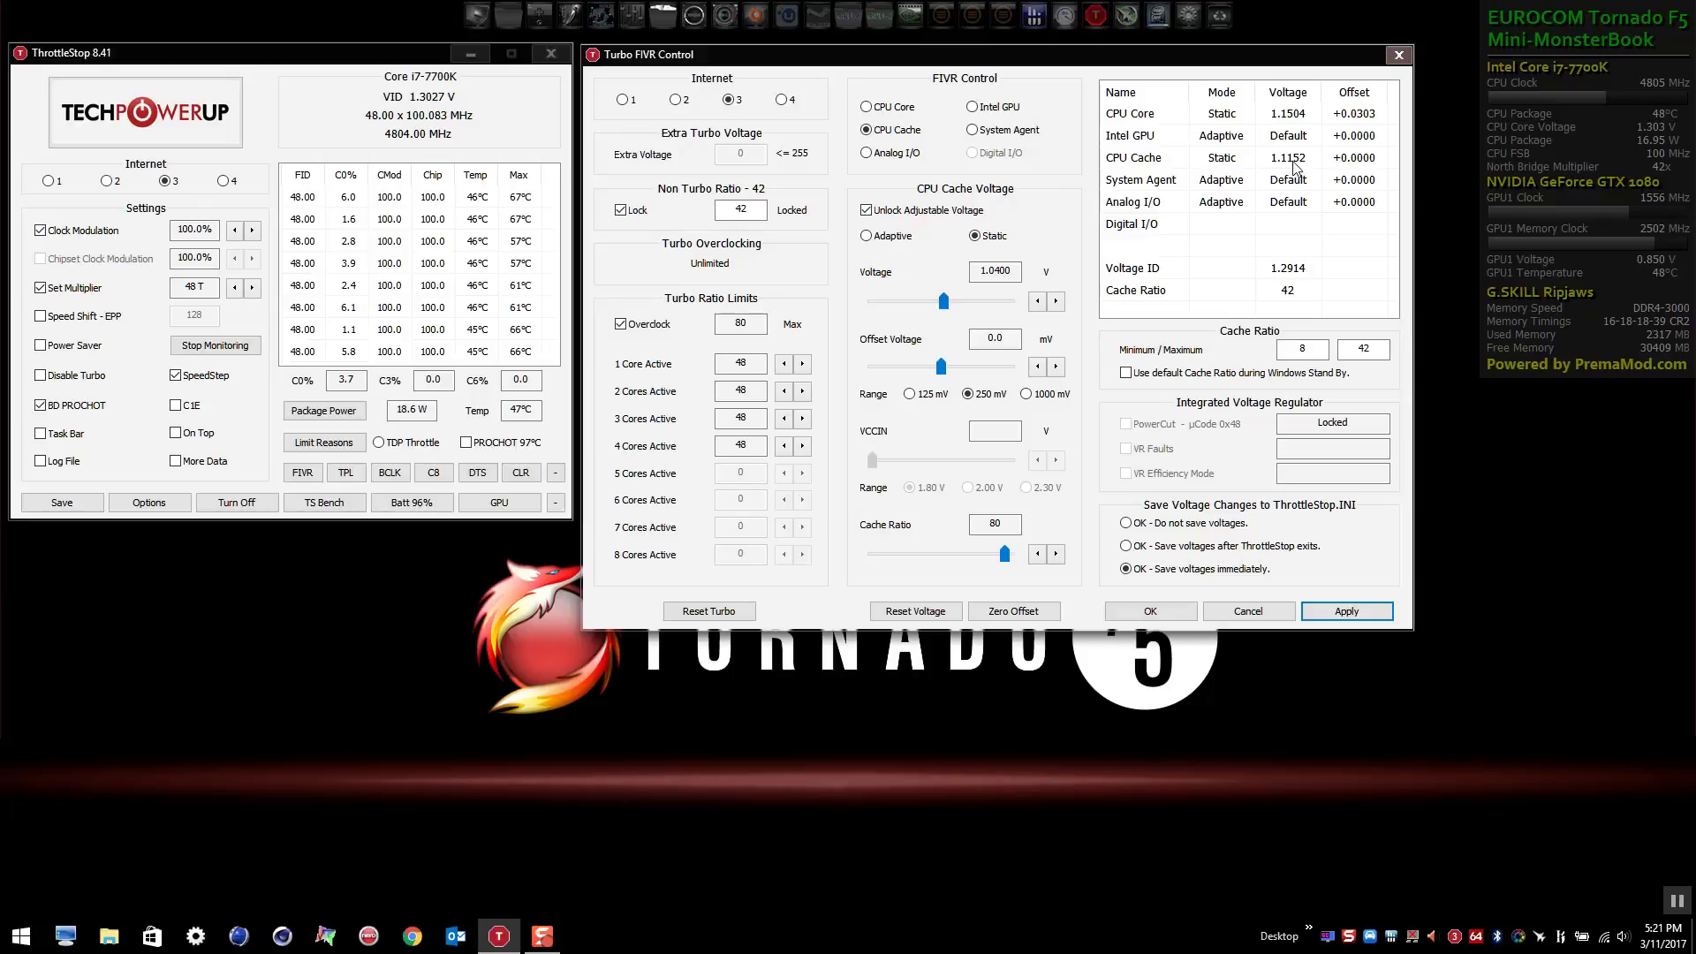
click(1344, 611)
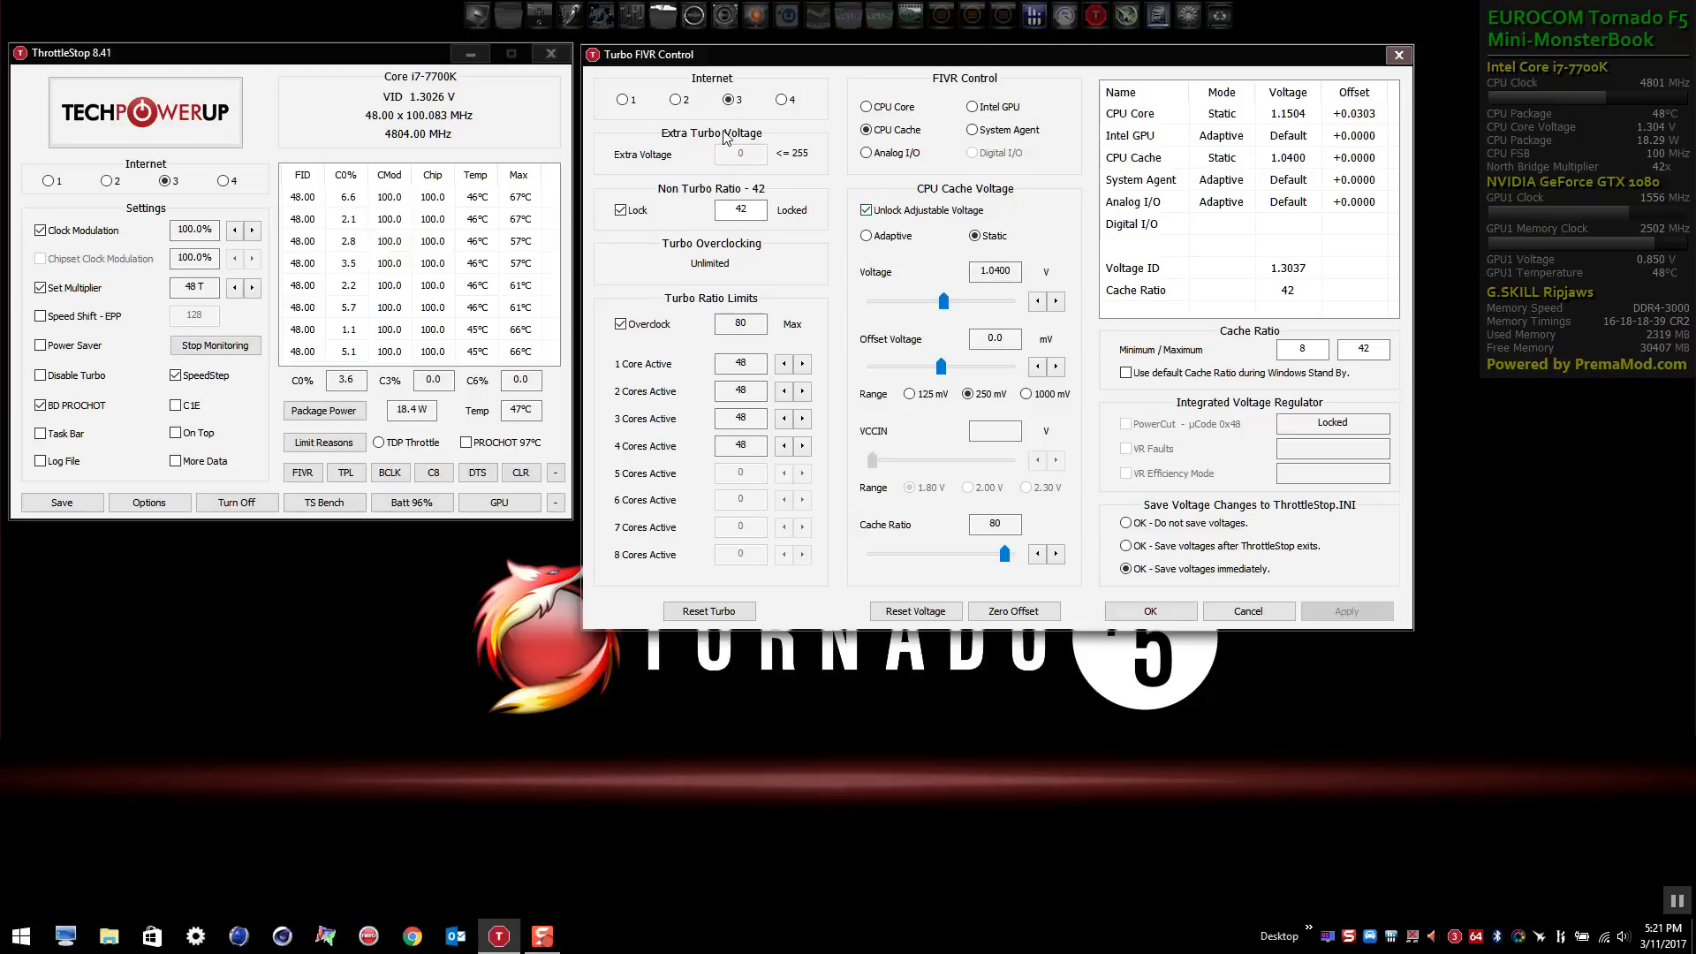
click(676, 100)
click(728, 100)
Step: Unlock adjustable voltage for the Internet profile's Analog I/O and System Agent
click(901, 154)
click(868, 212)
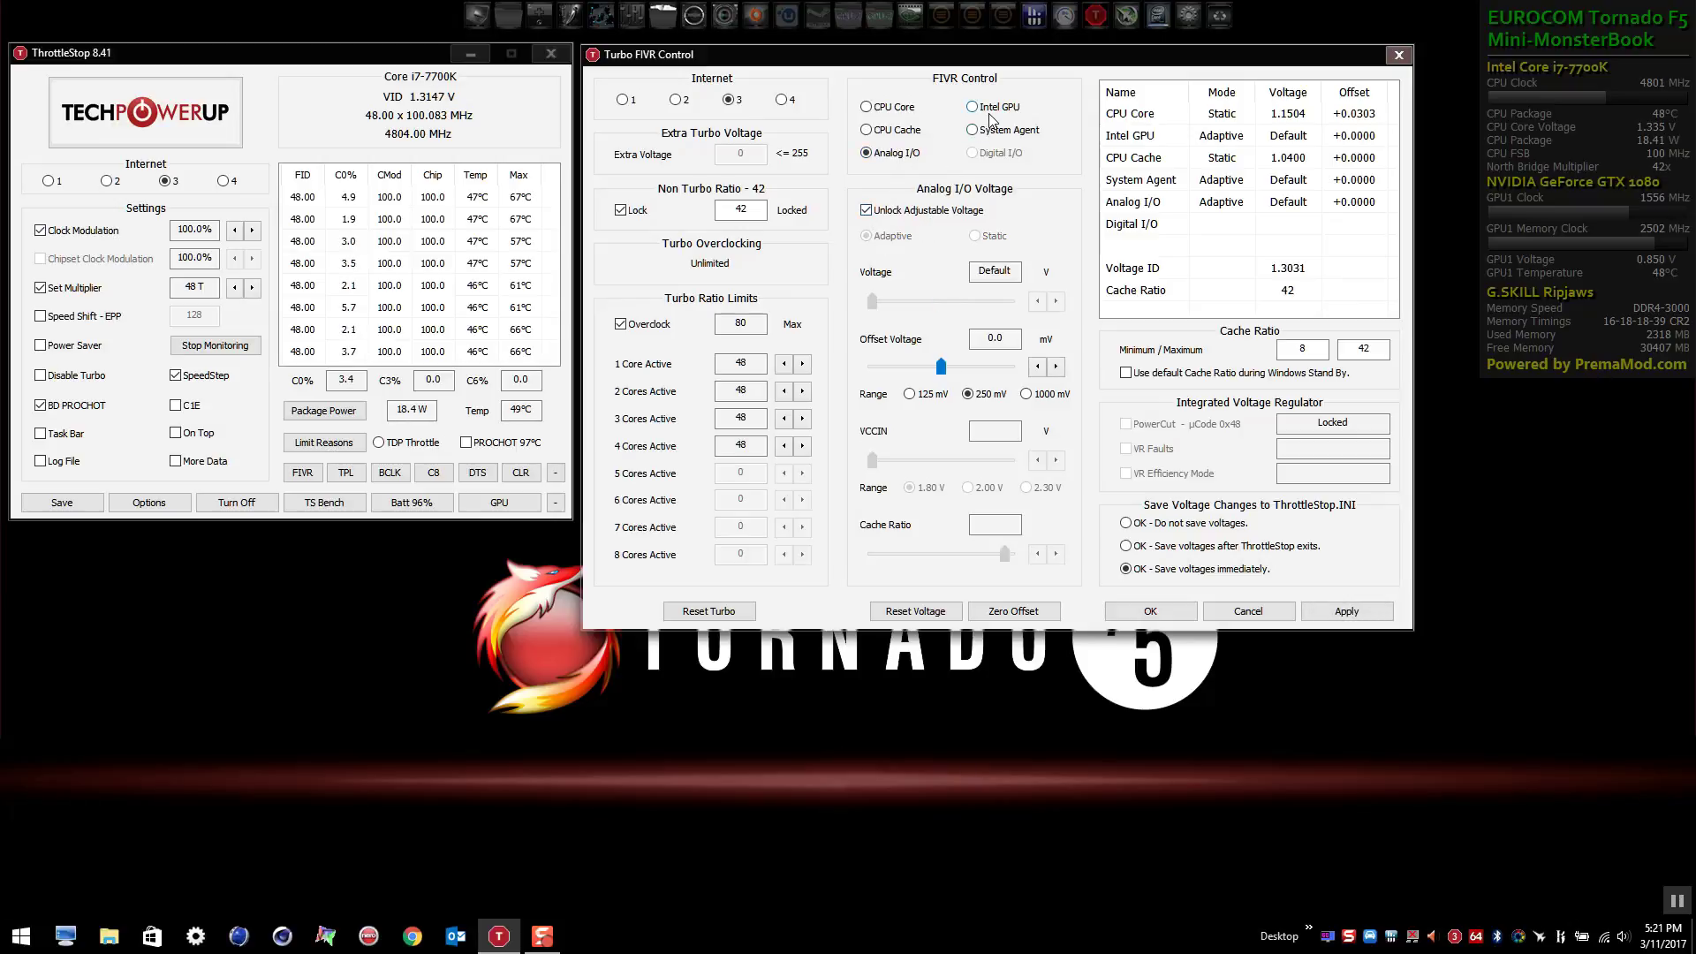
click(973, 131)
click(866, 210)
Step: Apply the unlocked voltages, then make Game active at 50 T with CPU Core at 1.2656 V
click(1331, 612)
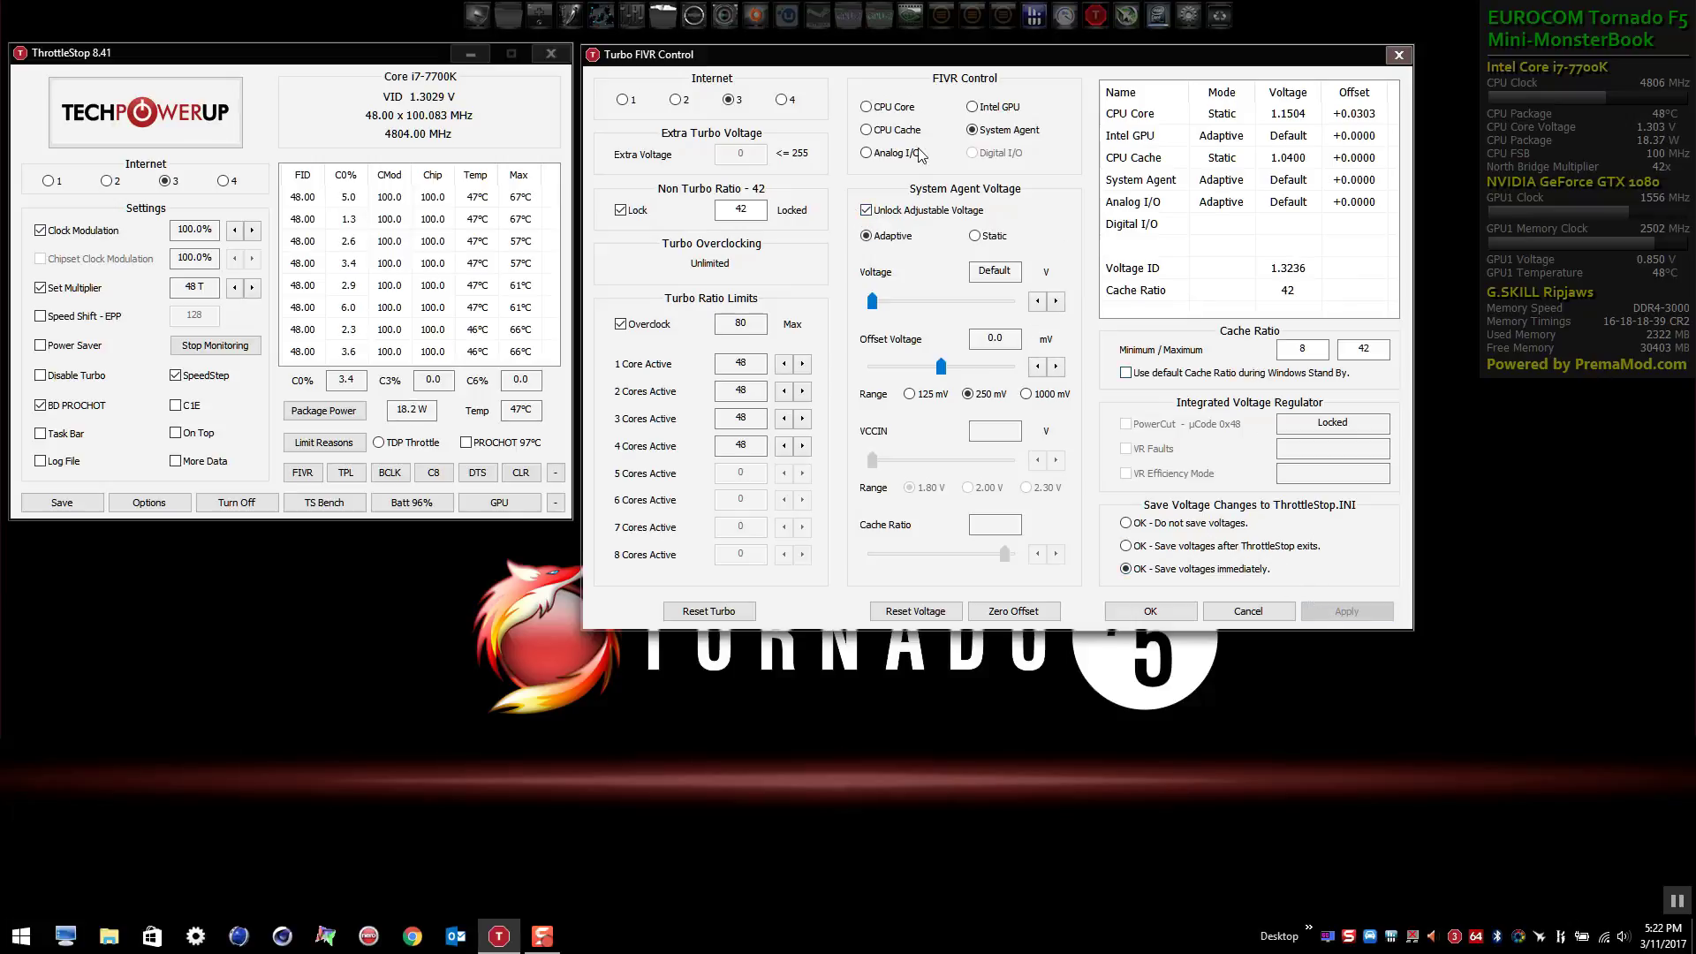
click(675, 100)
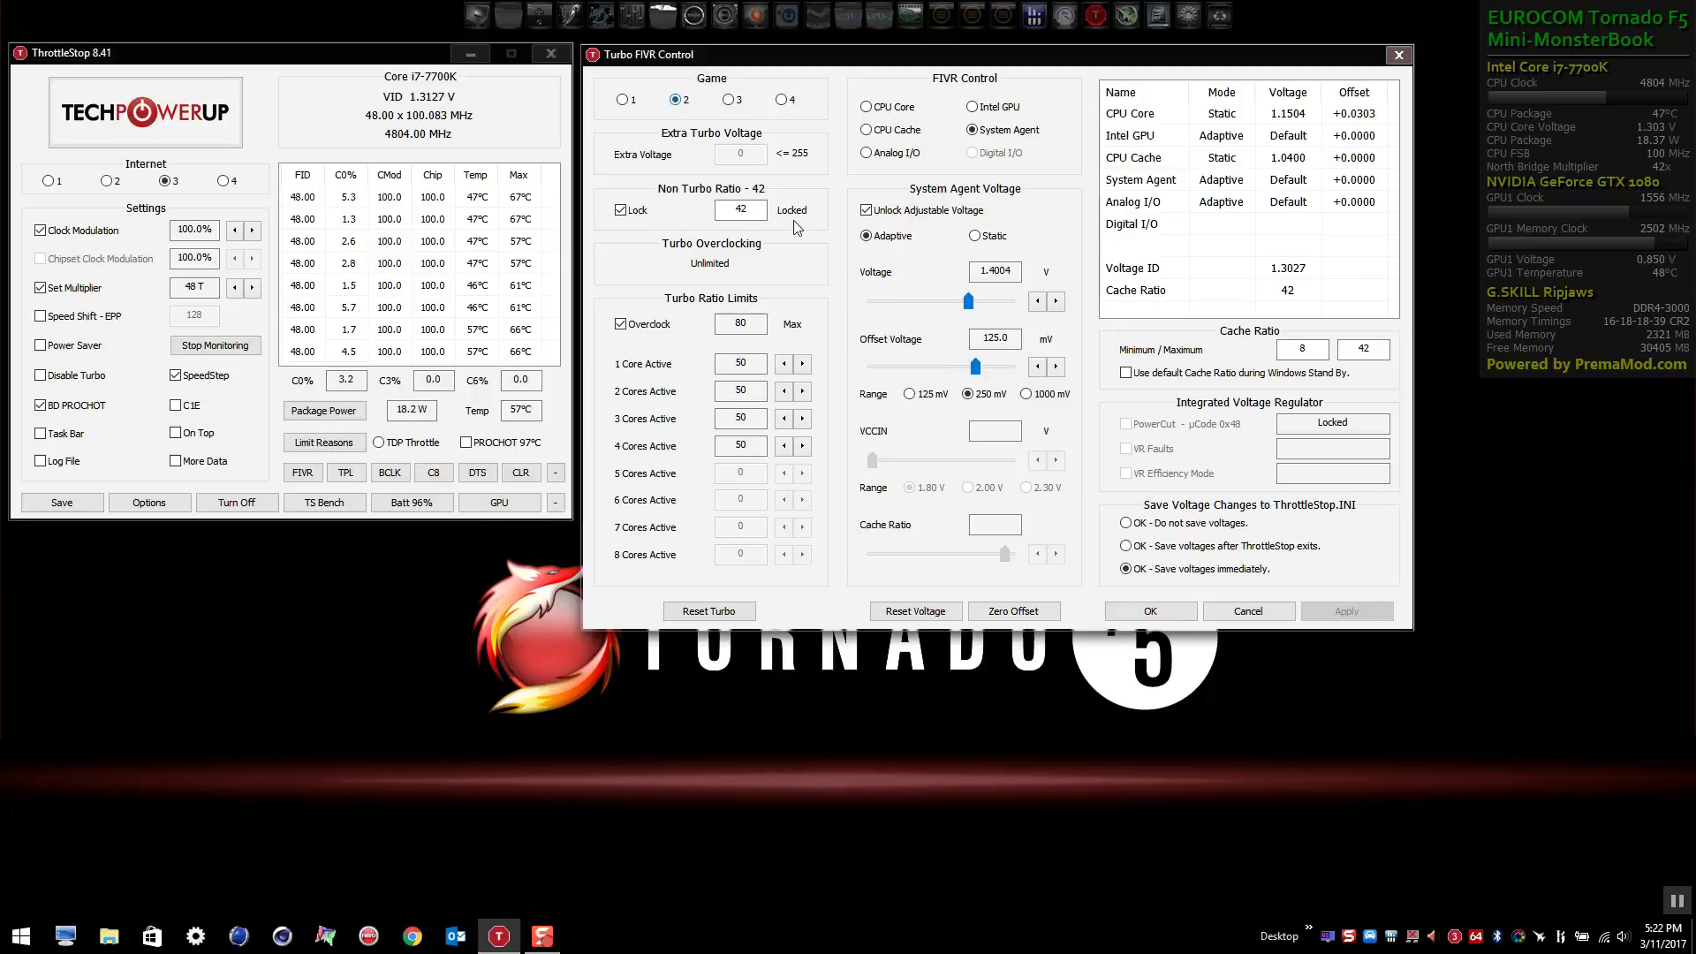
click(866, 108)
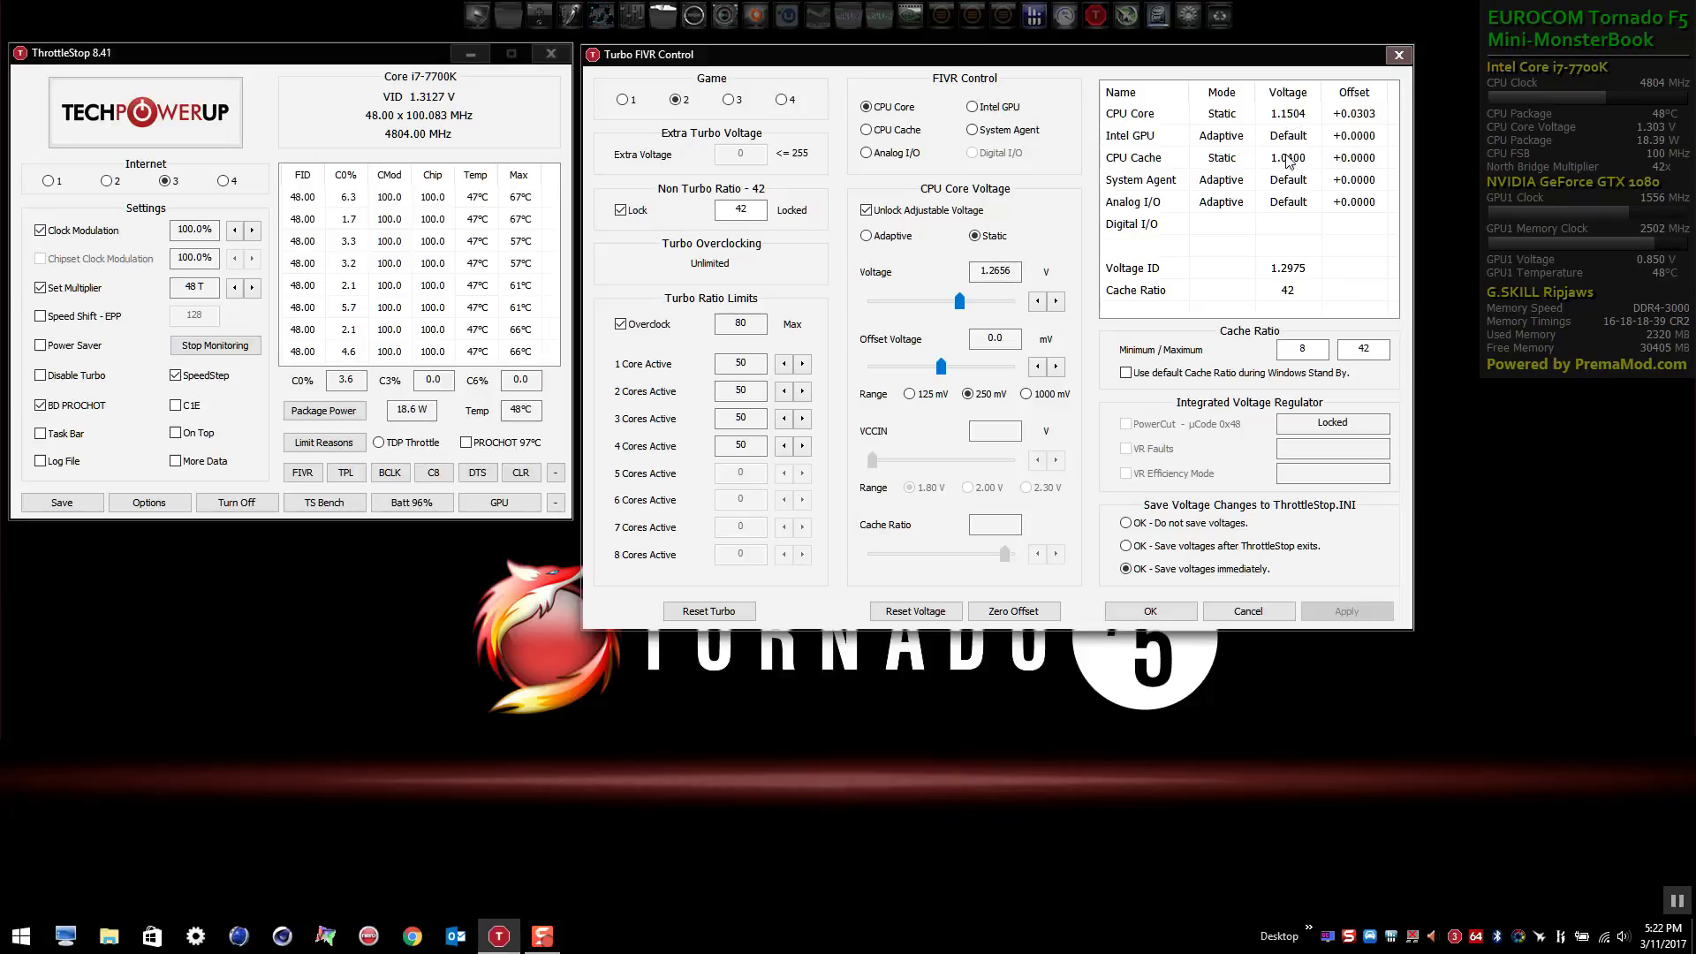
click(108, 182)
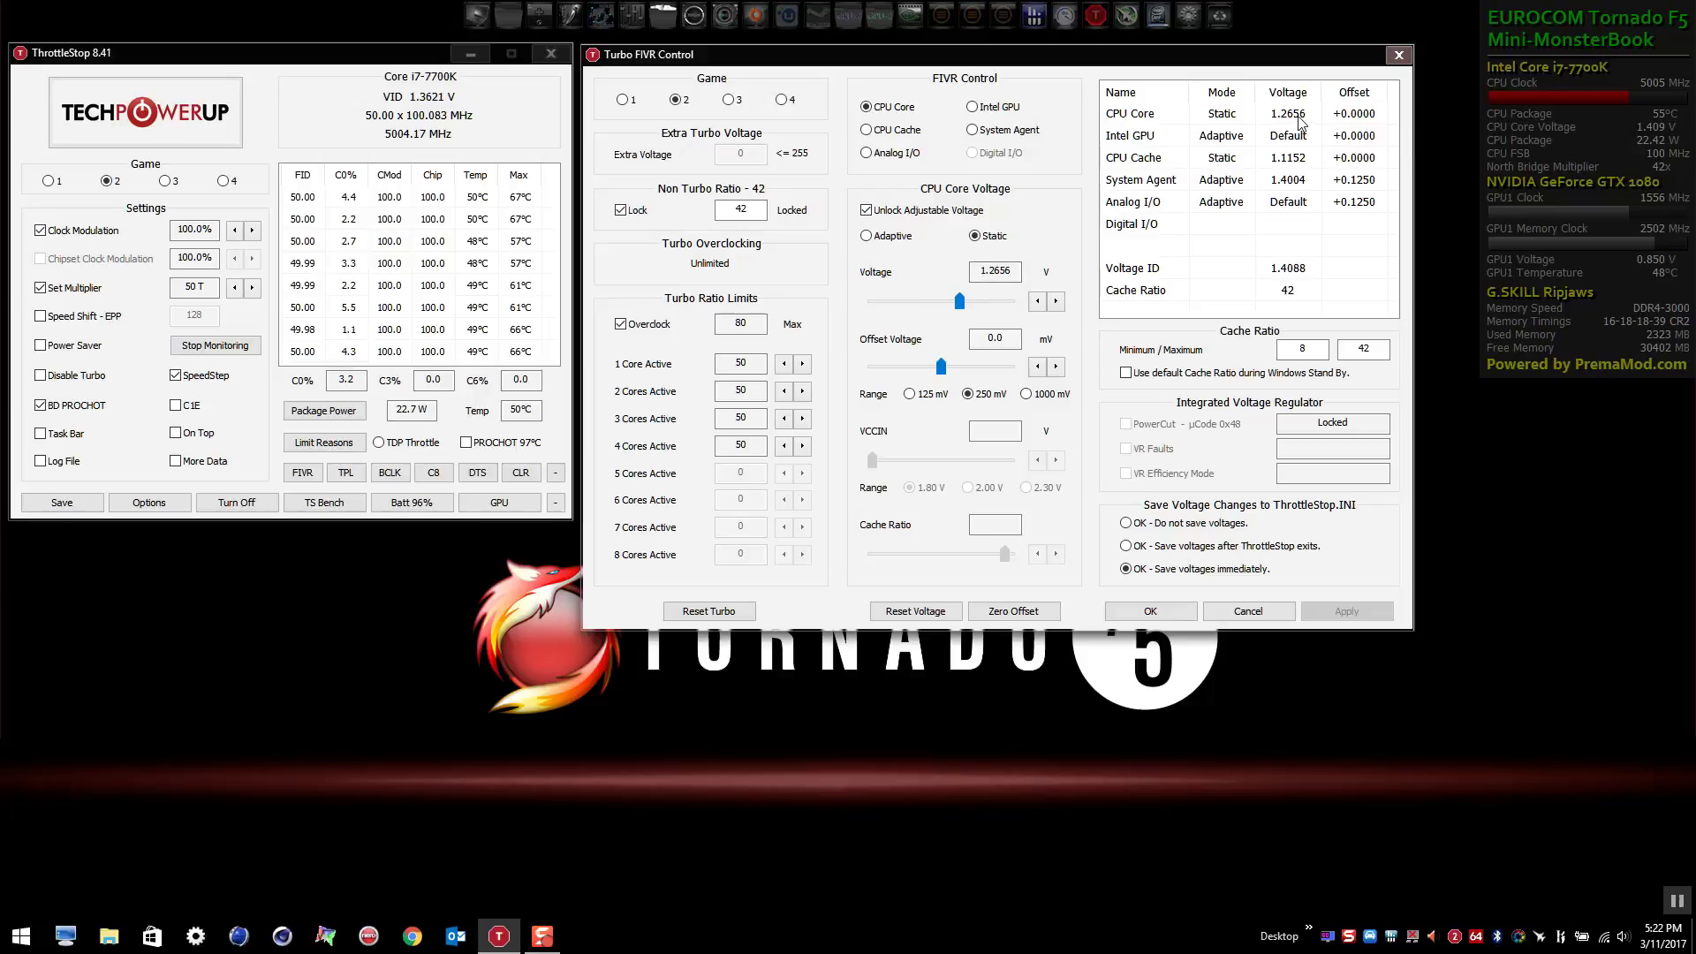
Step: Step the Game profile's CPU Cache voltage down four notches to 1.0400 V and apply
click(885, 133)
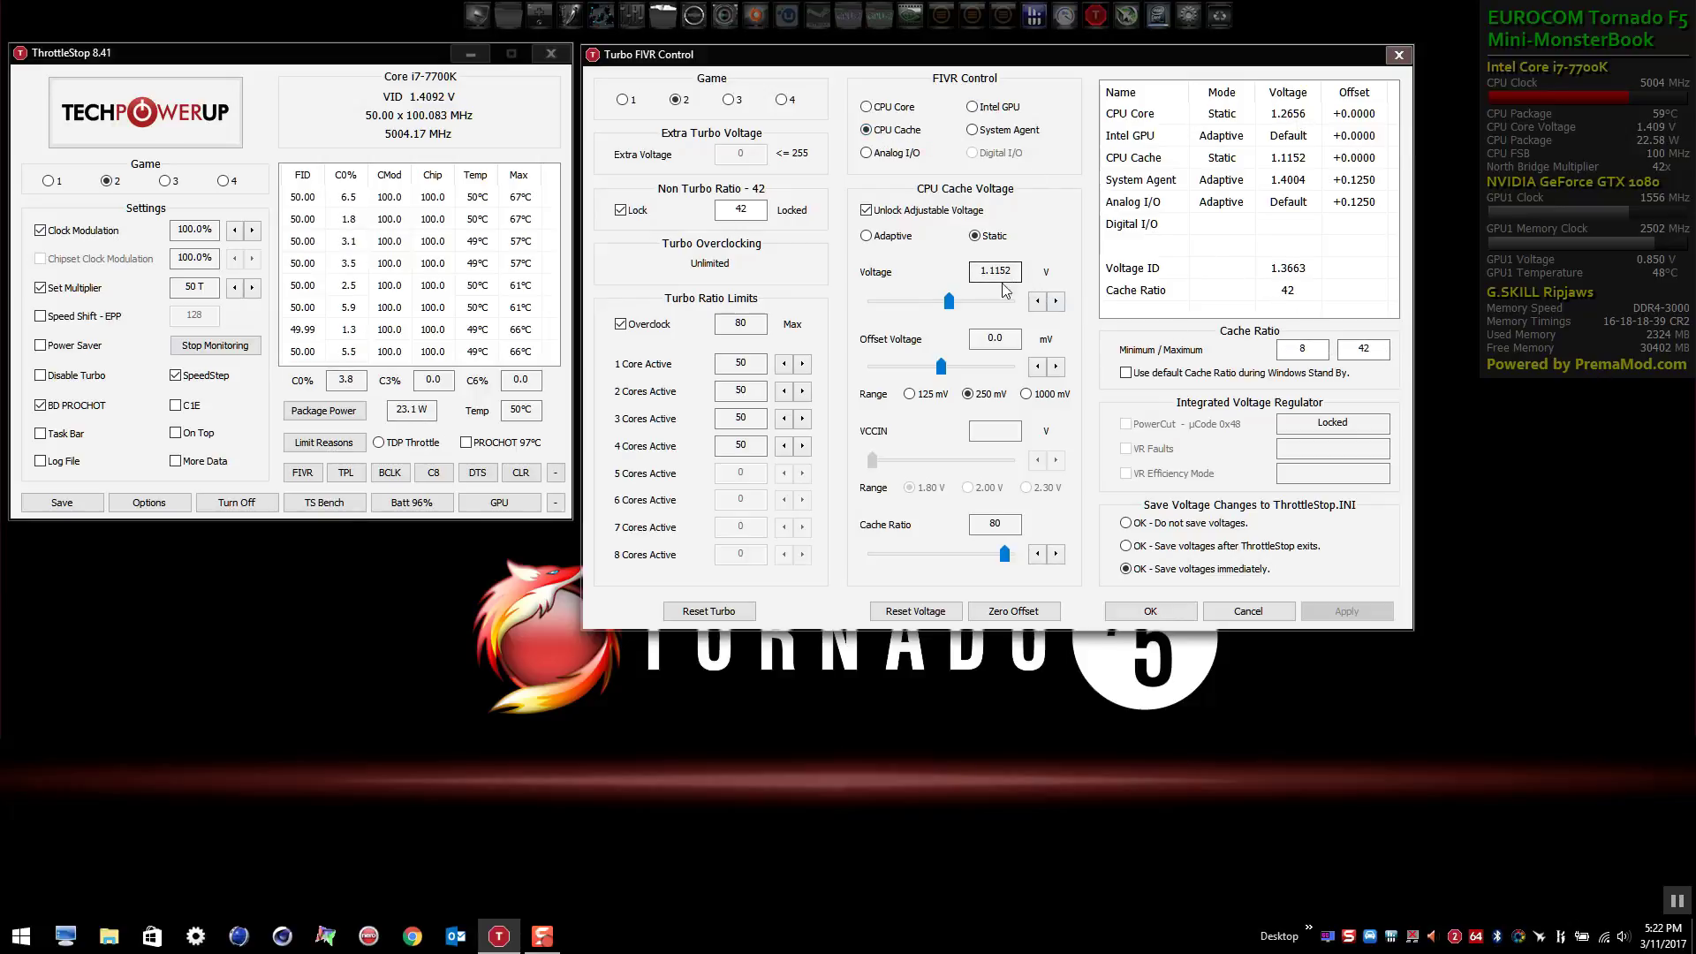
click(1037, 302)
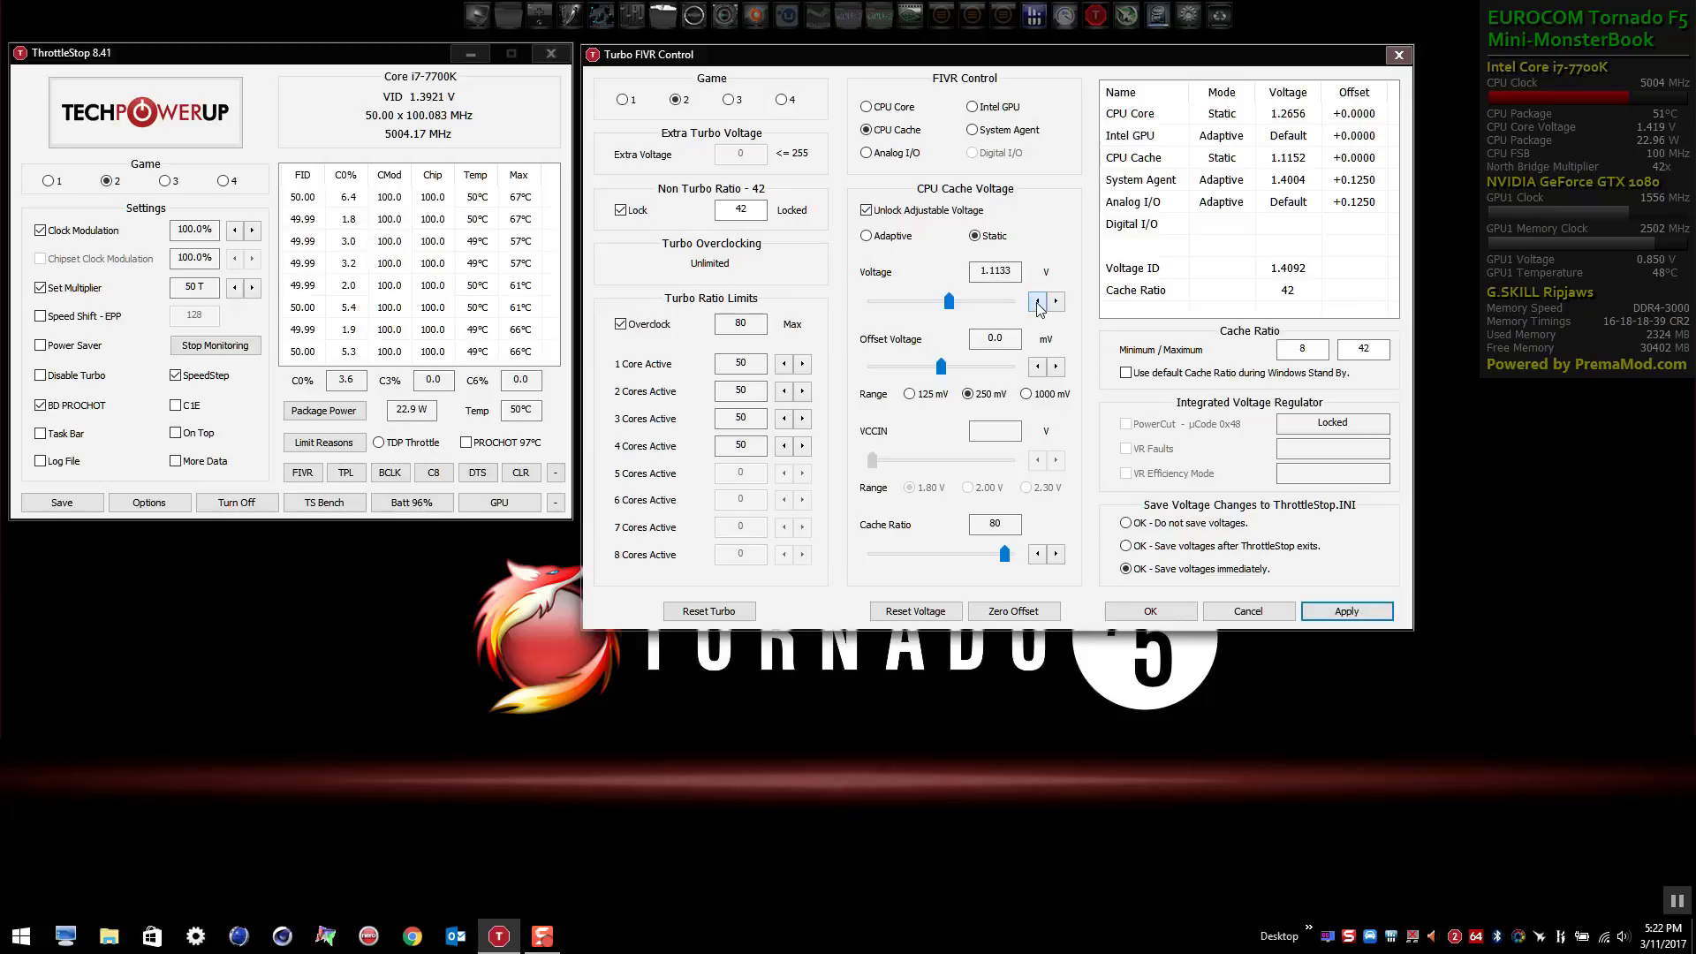
click(1037, 302)
click(1037, 302)
click(1037, 303)
click(1356, 613)
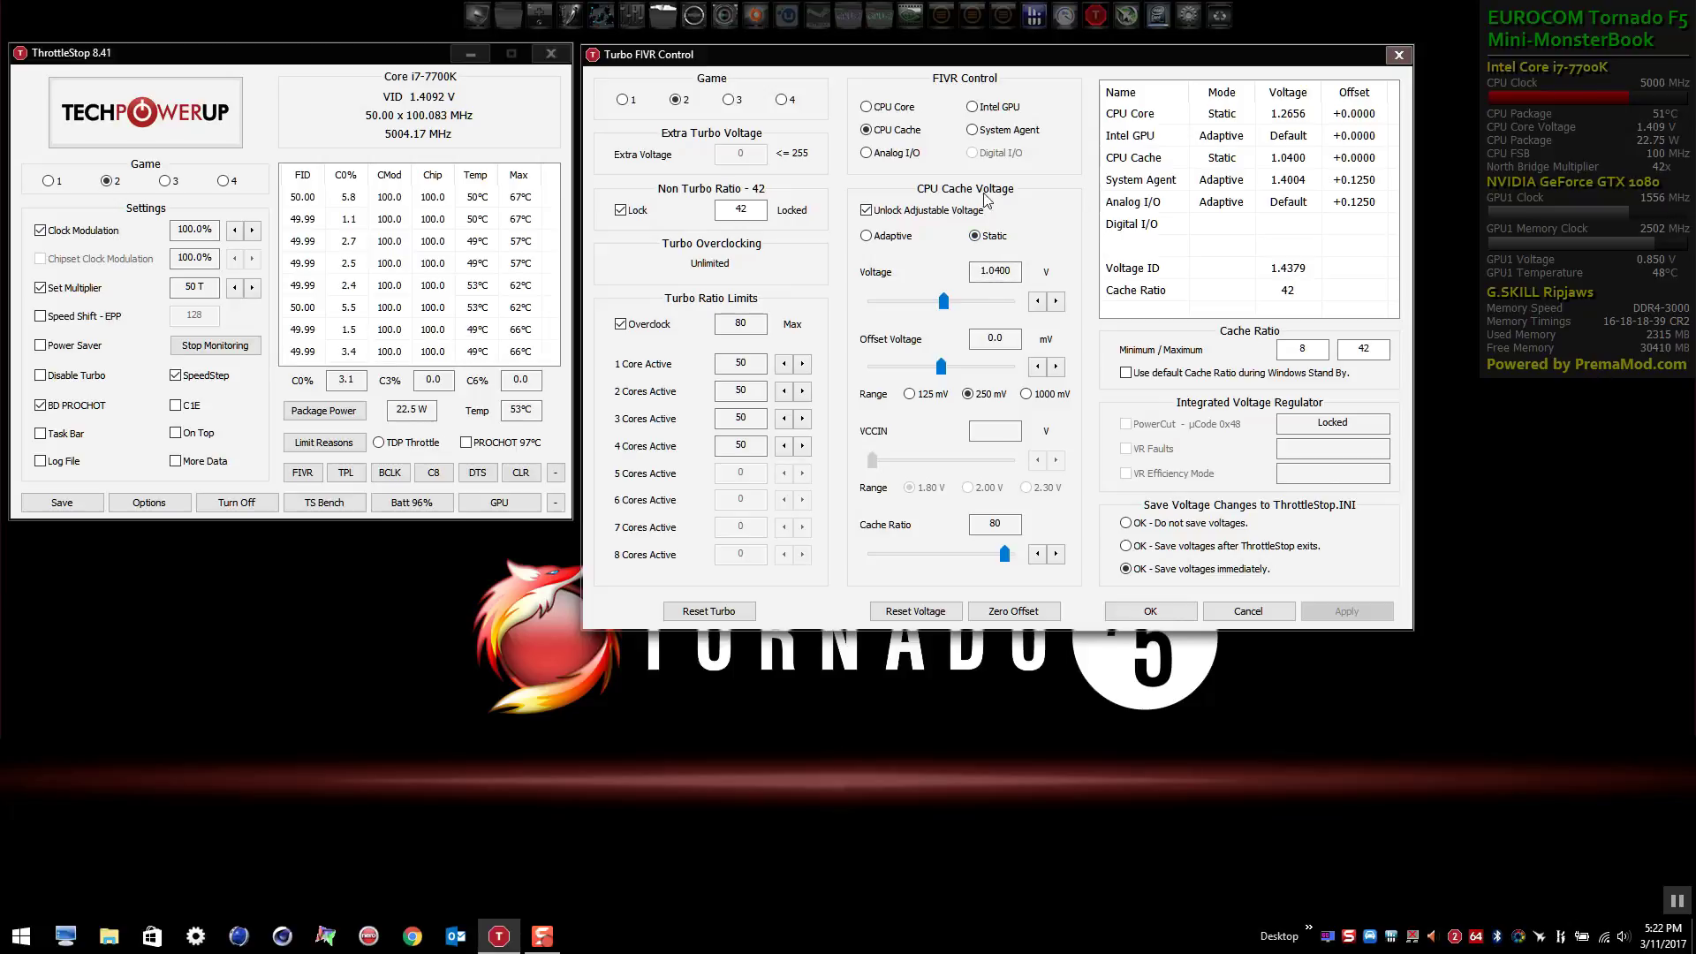
Step: Zero Game's Analog I/O offset, reset and re-unlock System Agent voltage, and apply
click(906, 153)
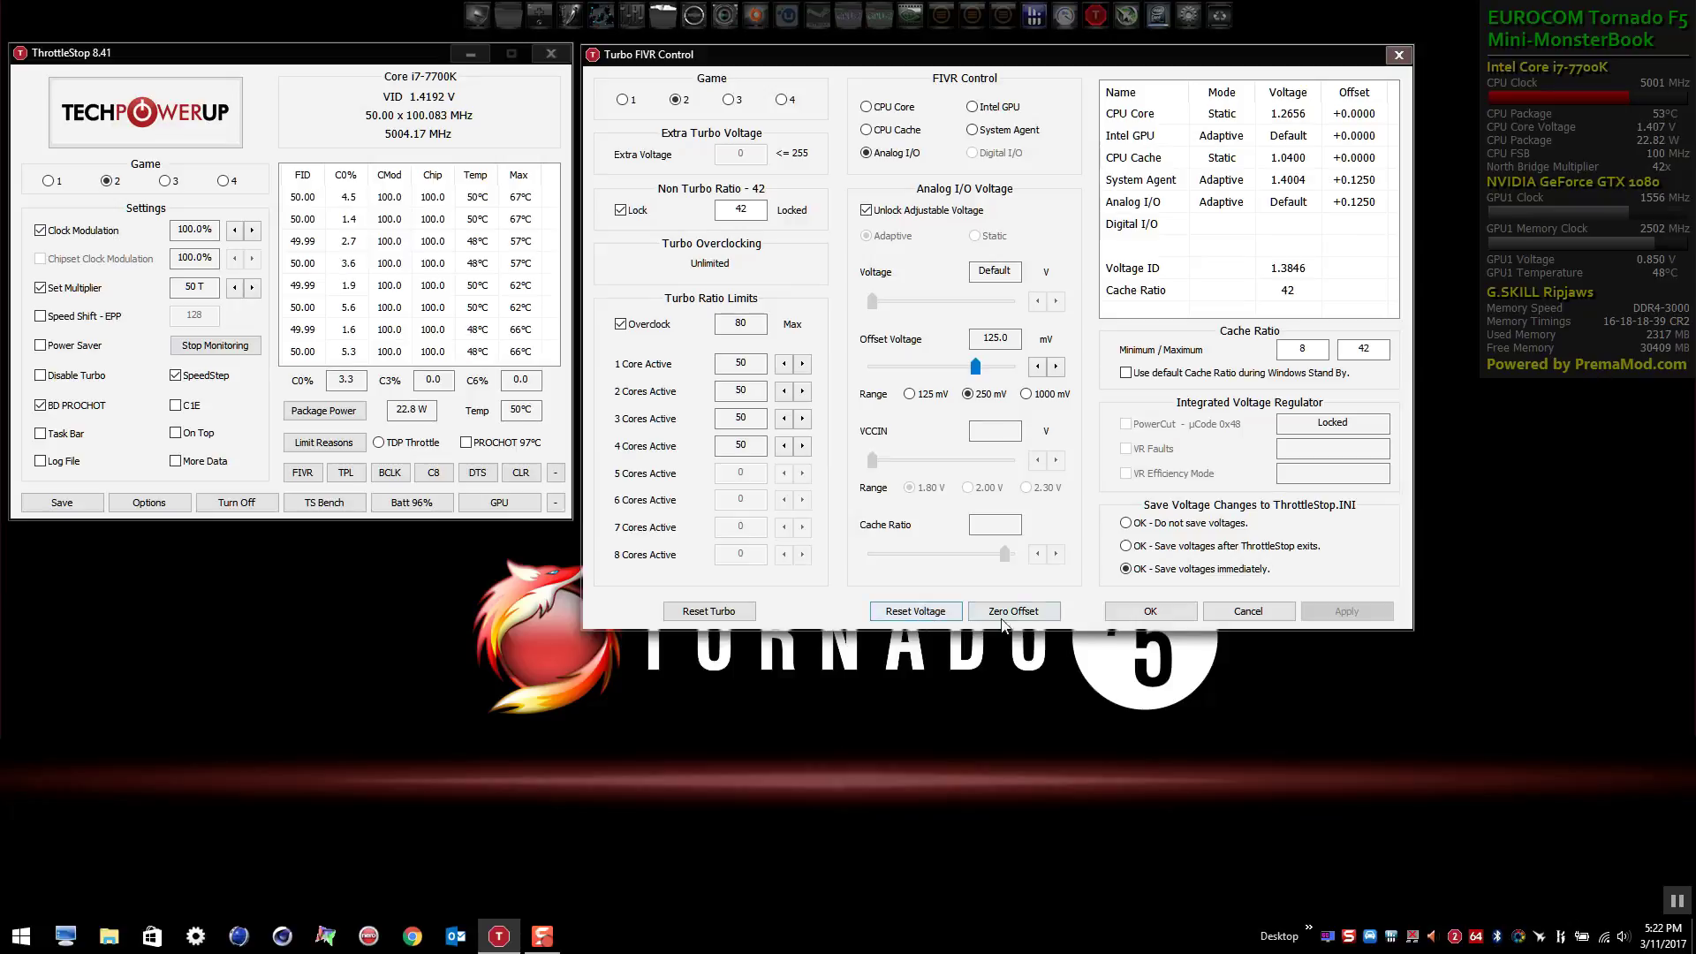
click(1009, 612)
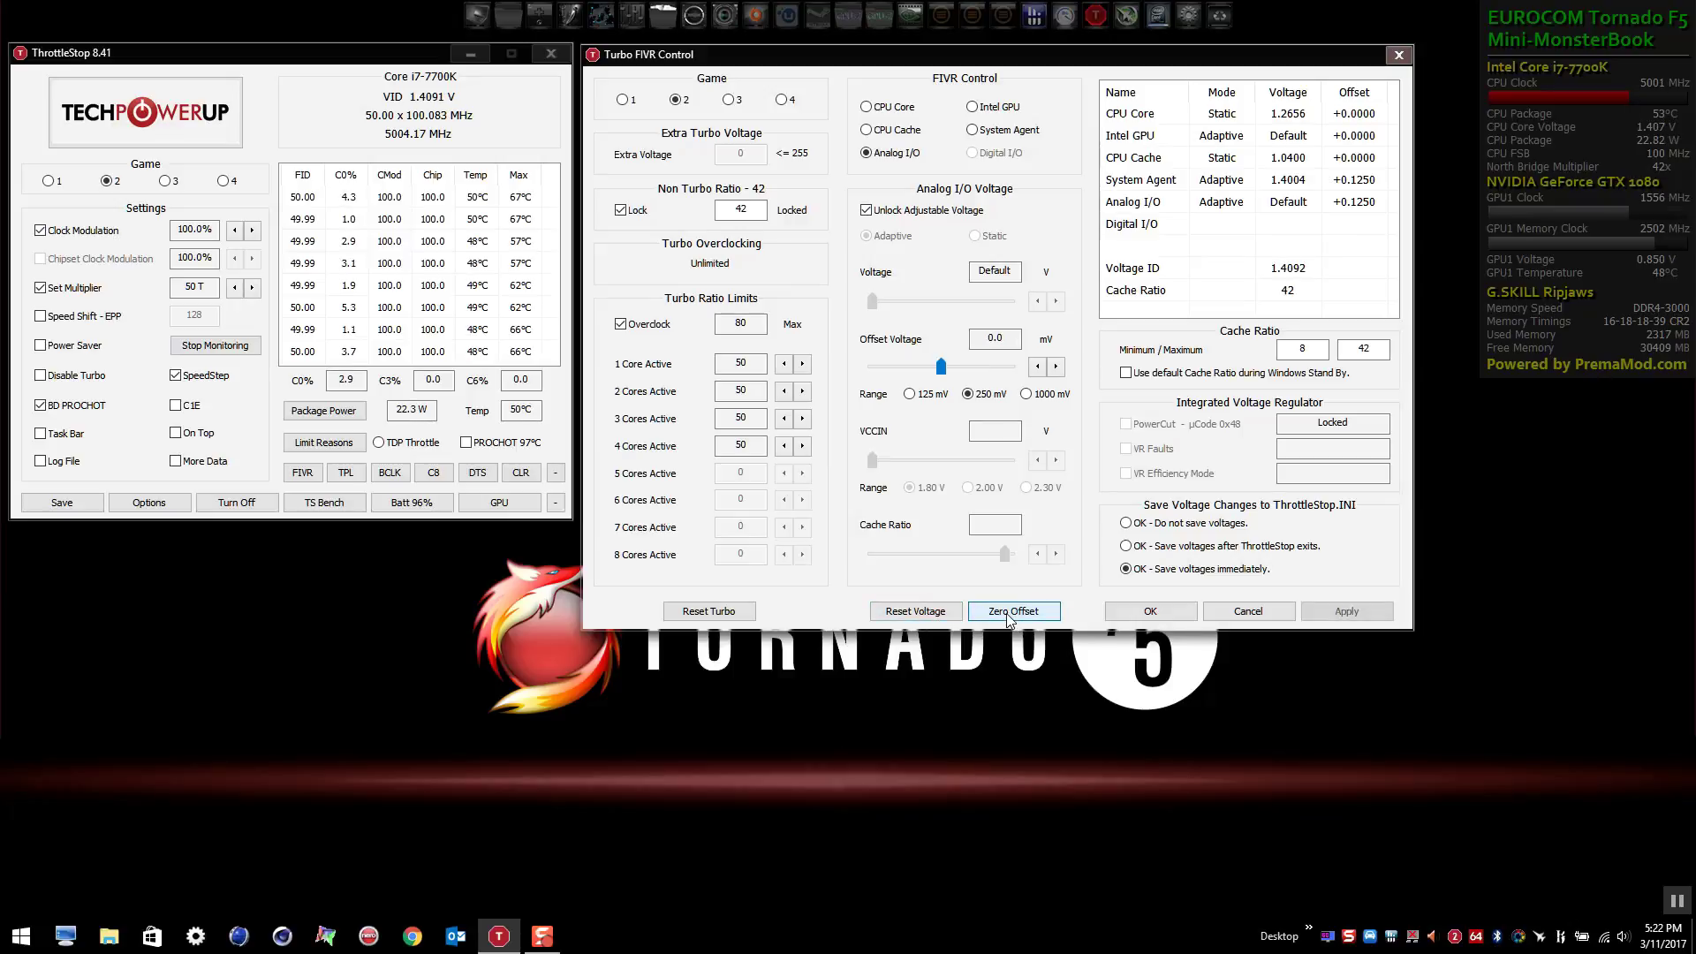
click(1016, 132)
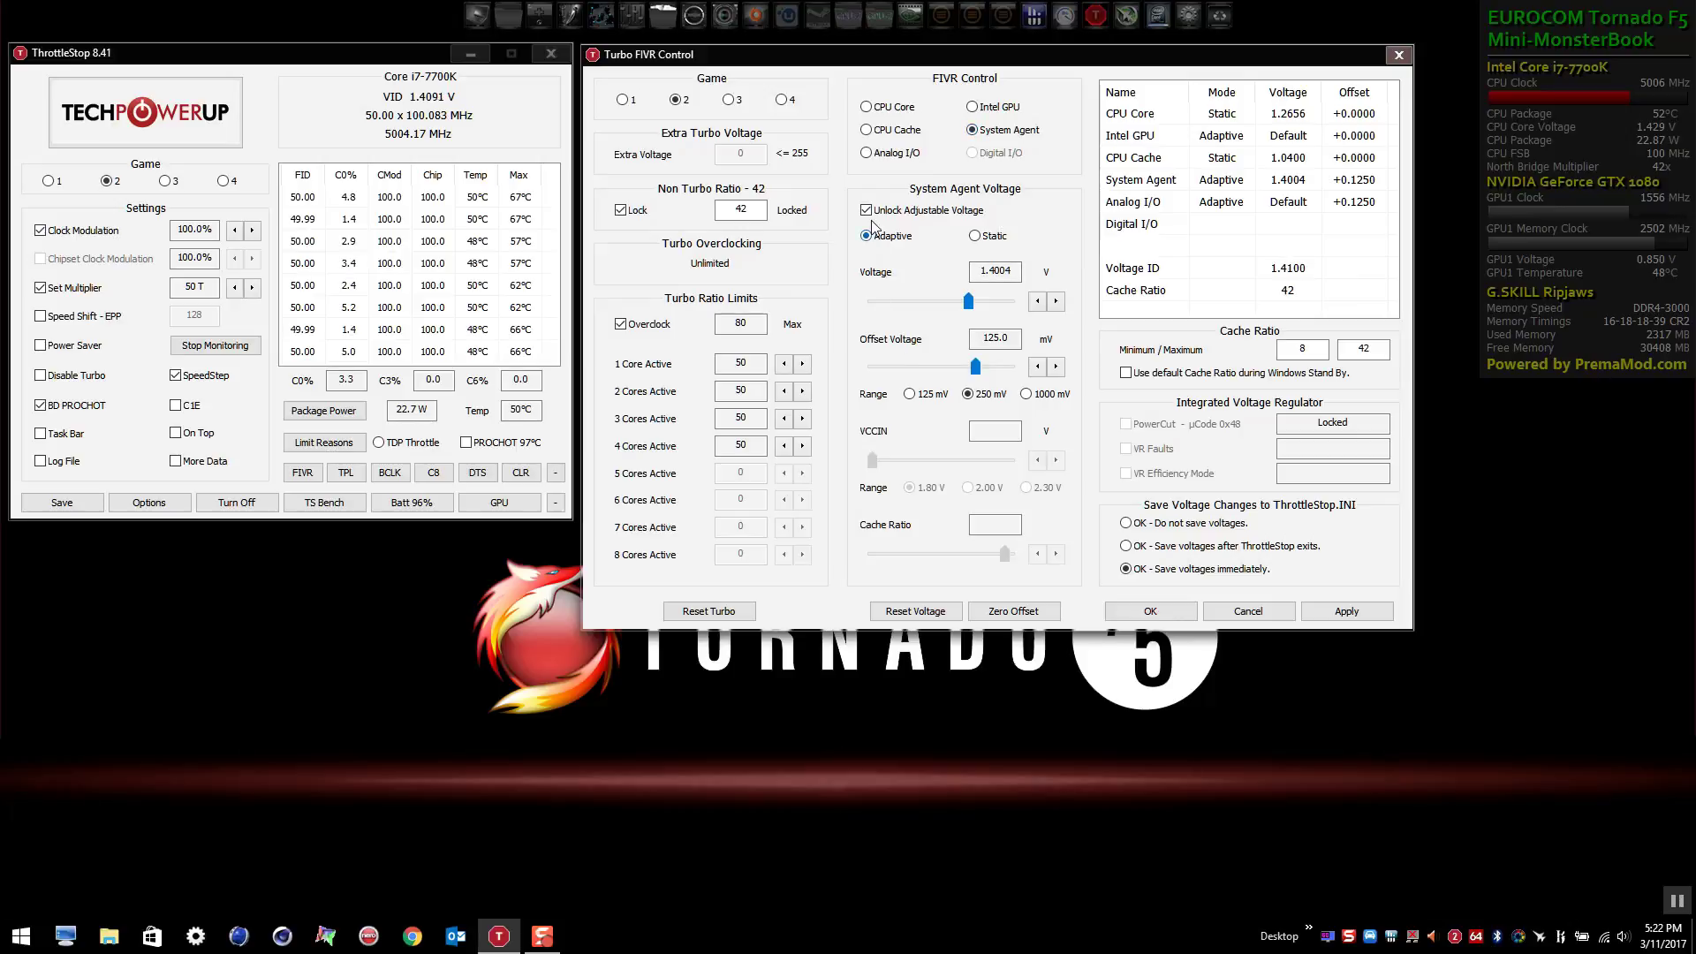
click(895, 608)
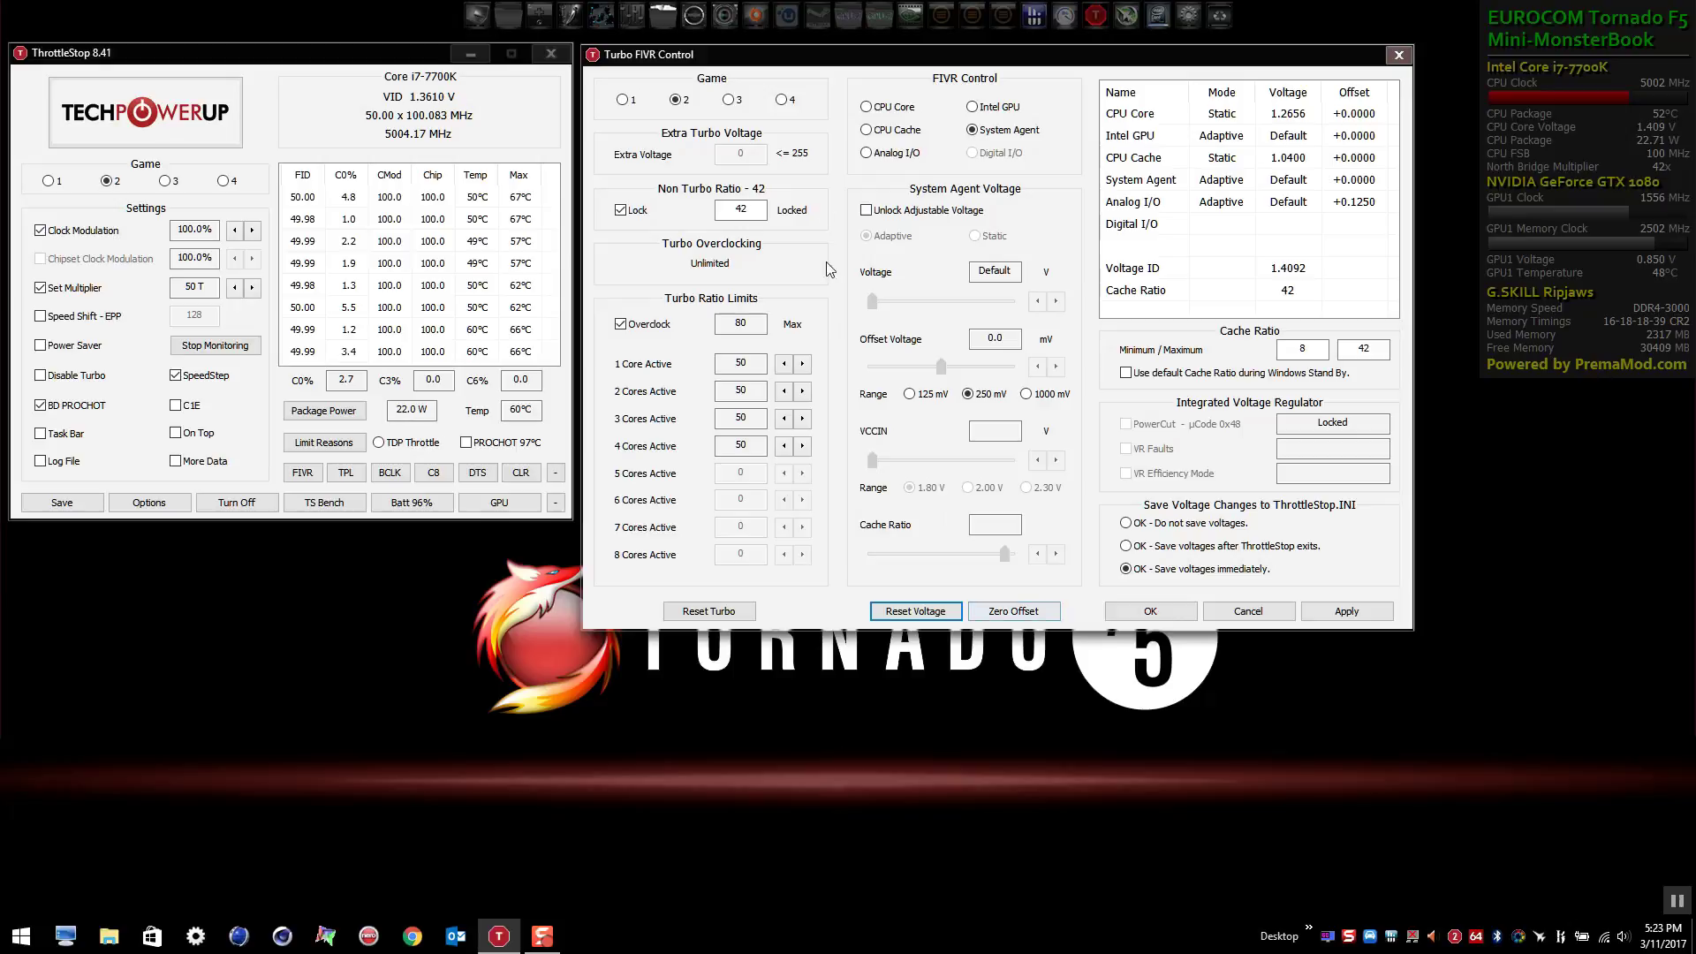
click(883, 211)
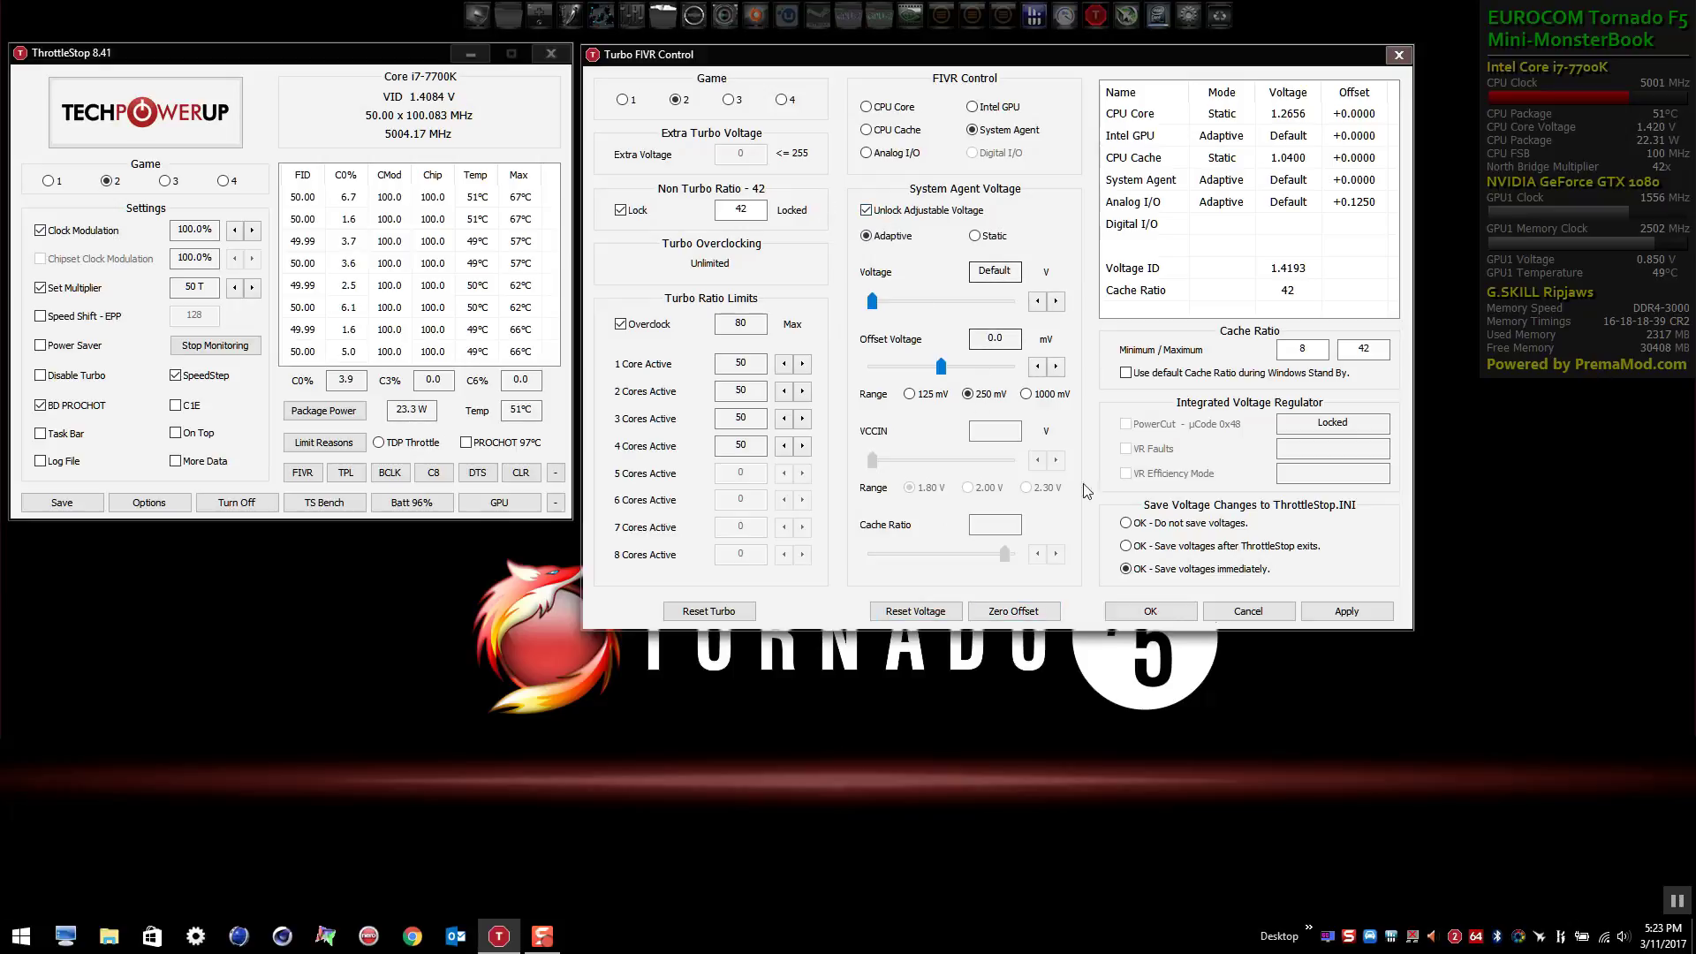
click(1362, 611)
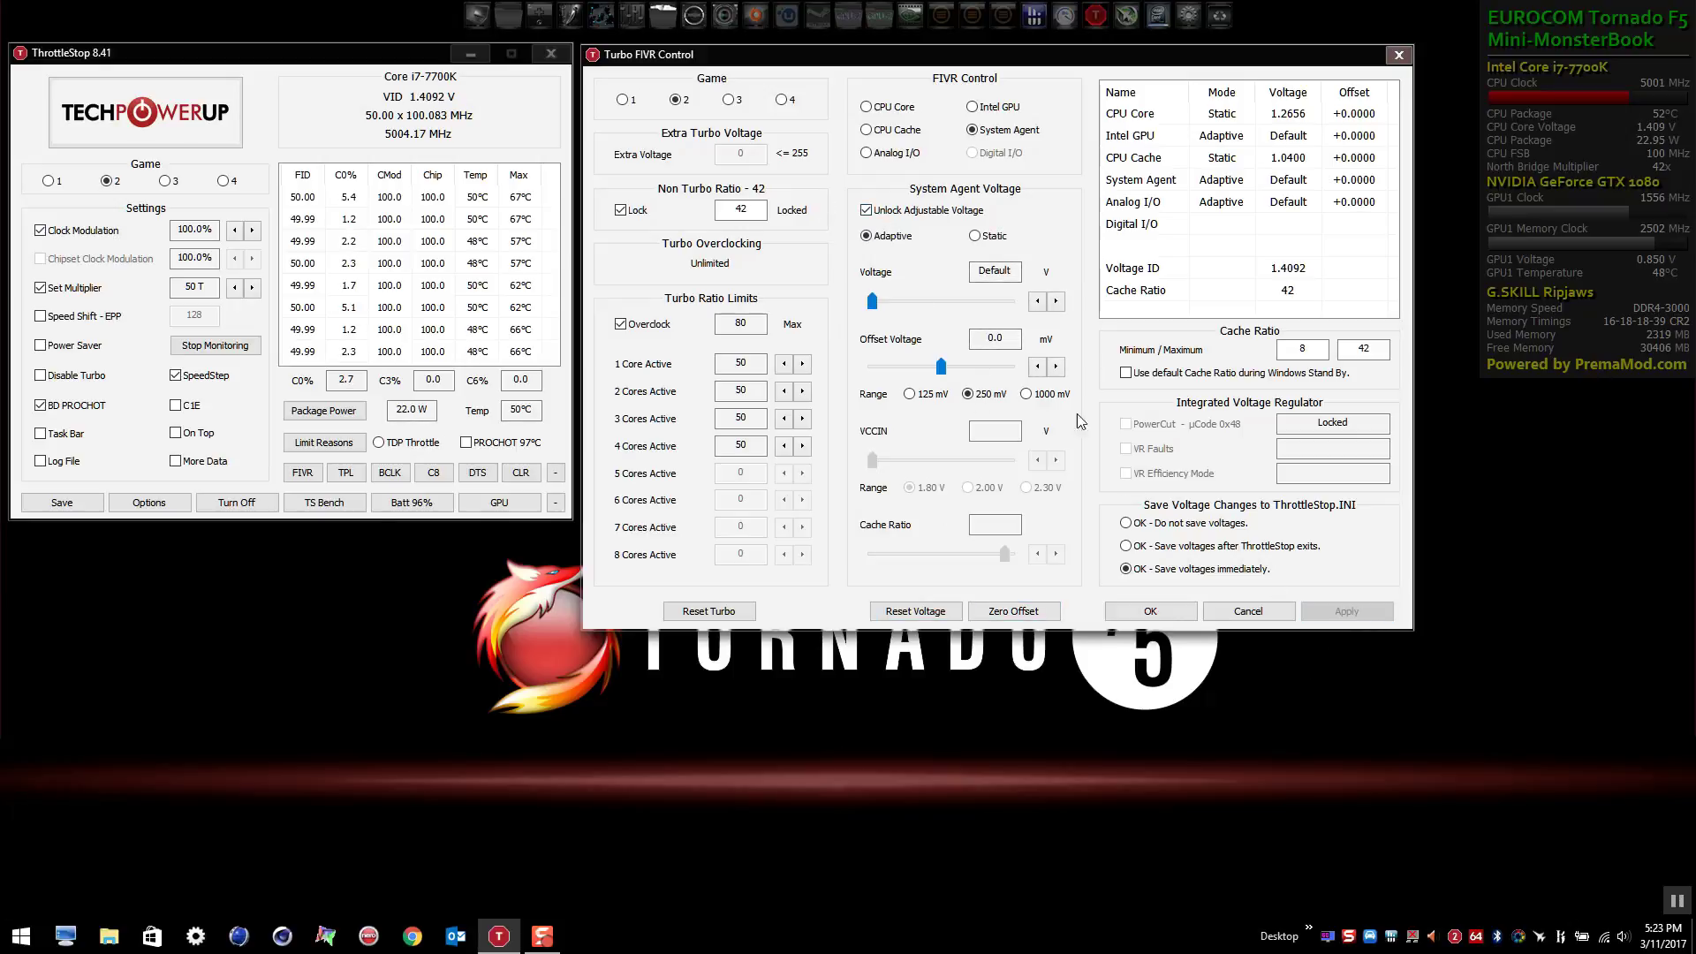
click(624, 100)
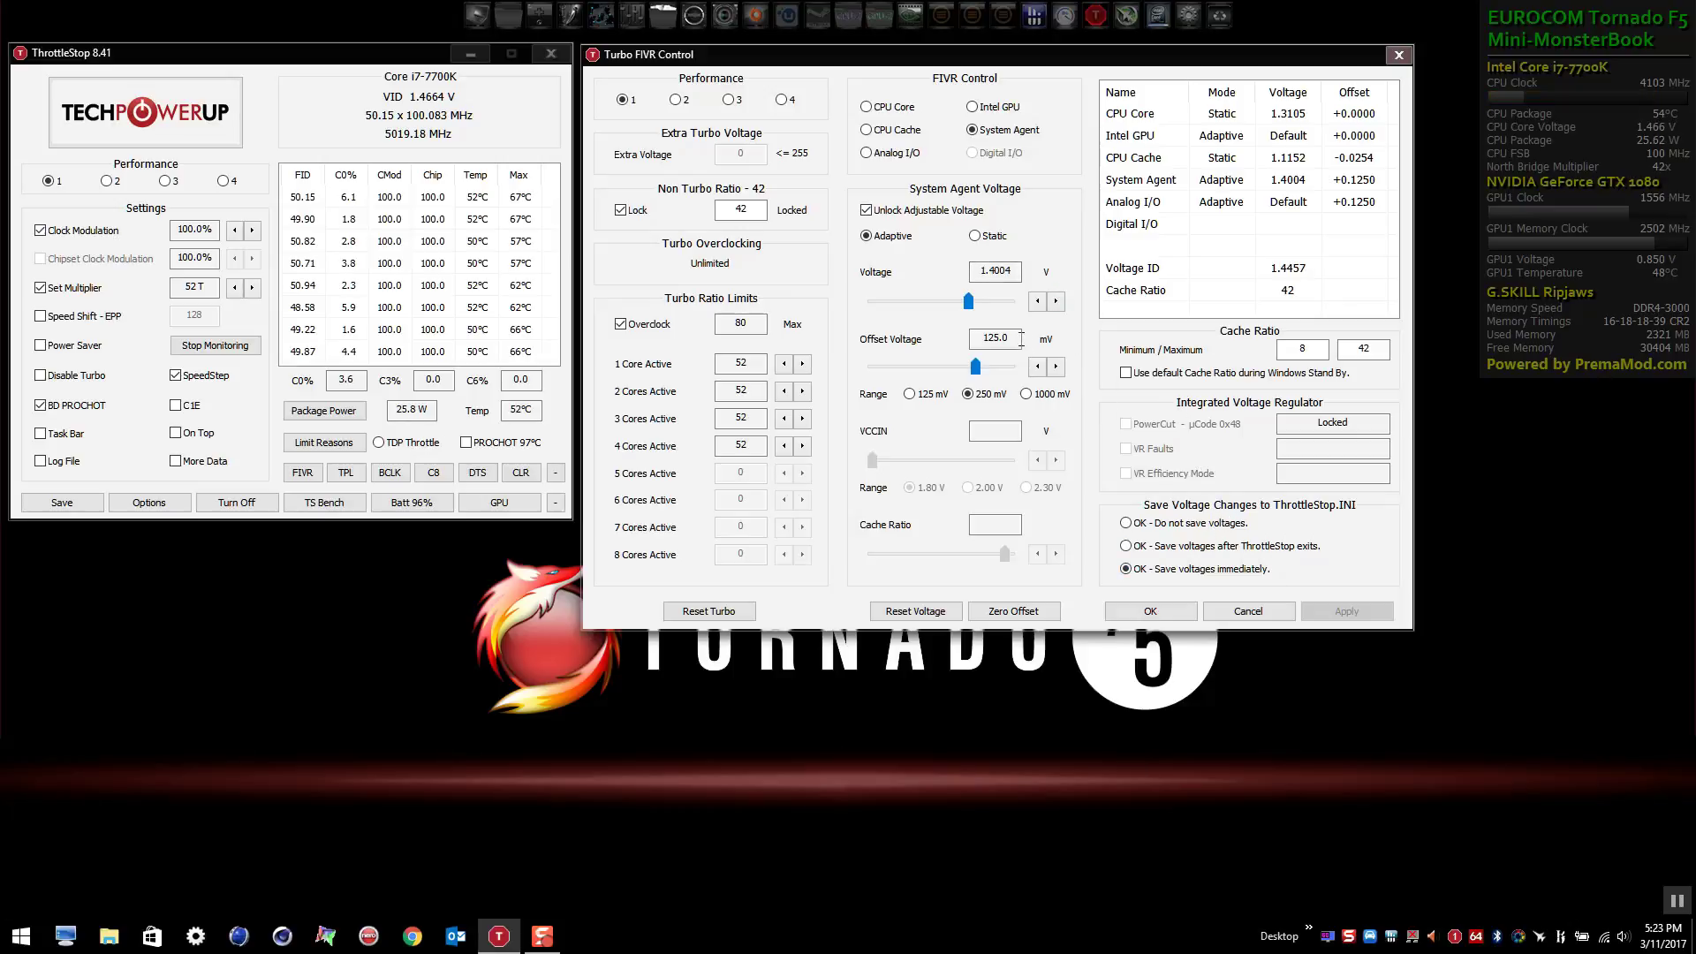
Step: Zero Performance's -25.4 mV CPU Cache offset, set the voltage to 1.0400 V, and apply
click(894, 108)
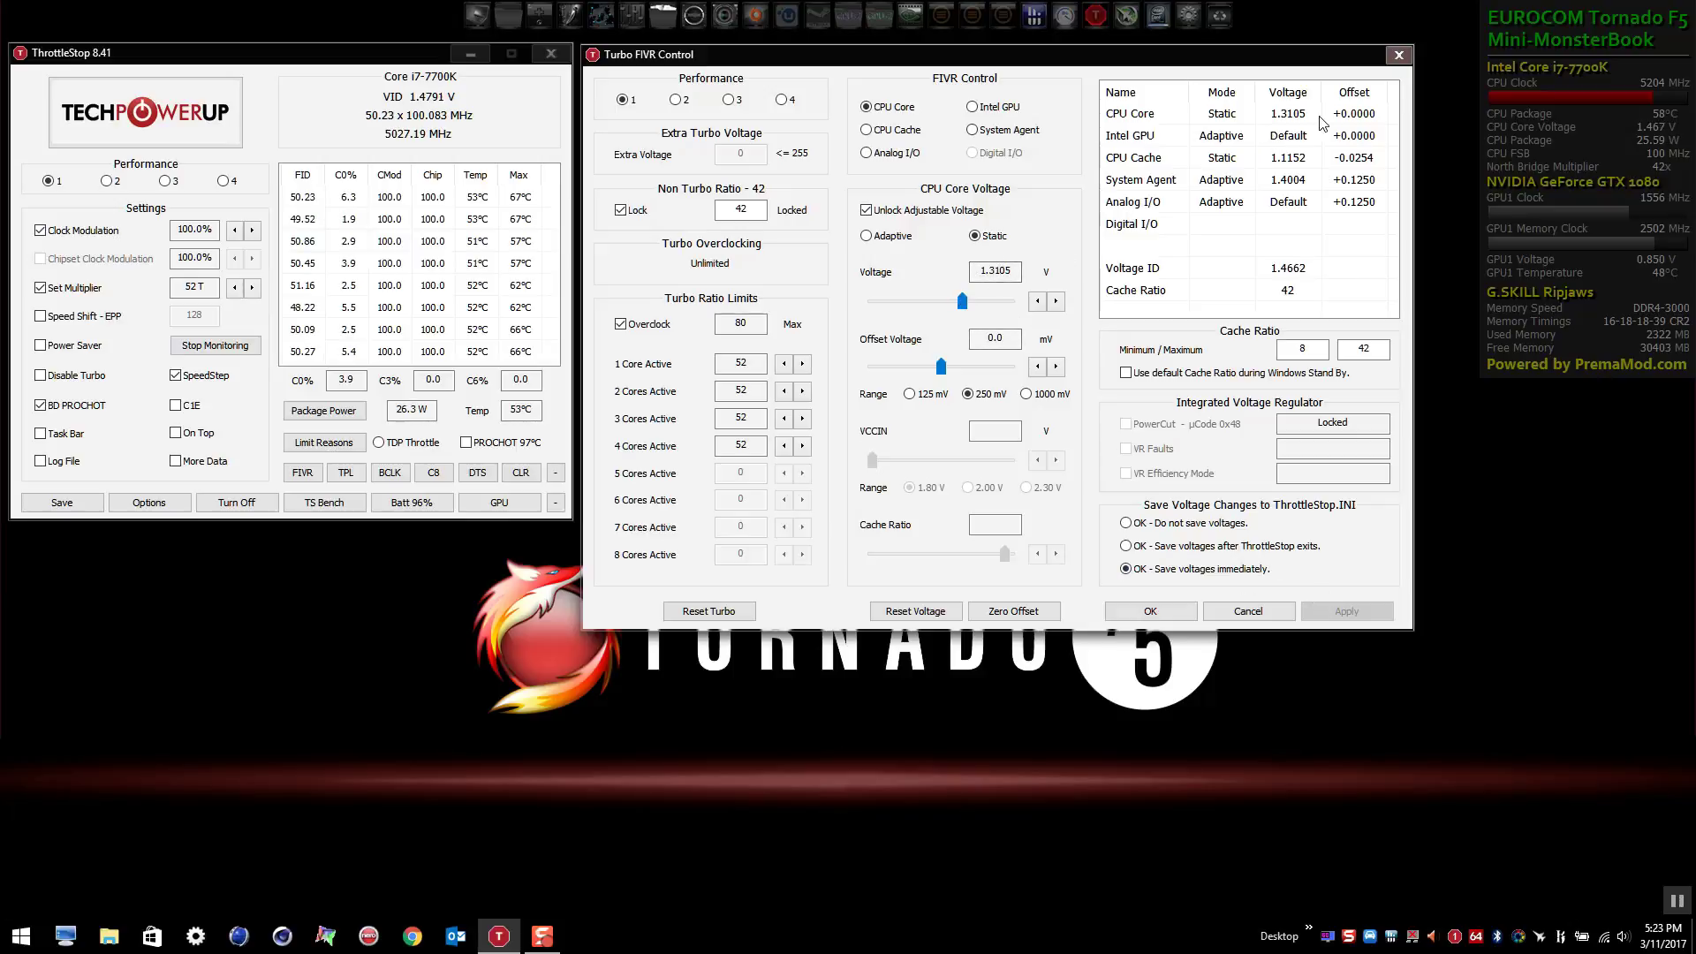
click(880, 135)
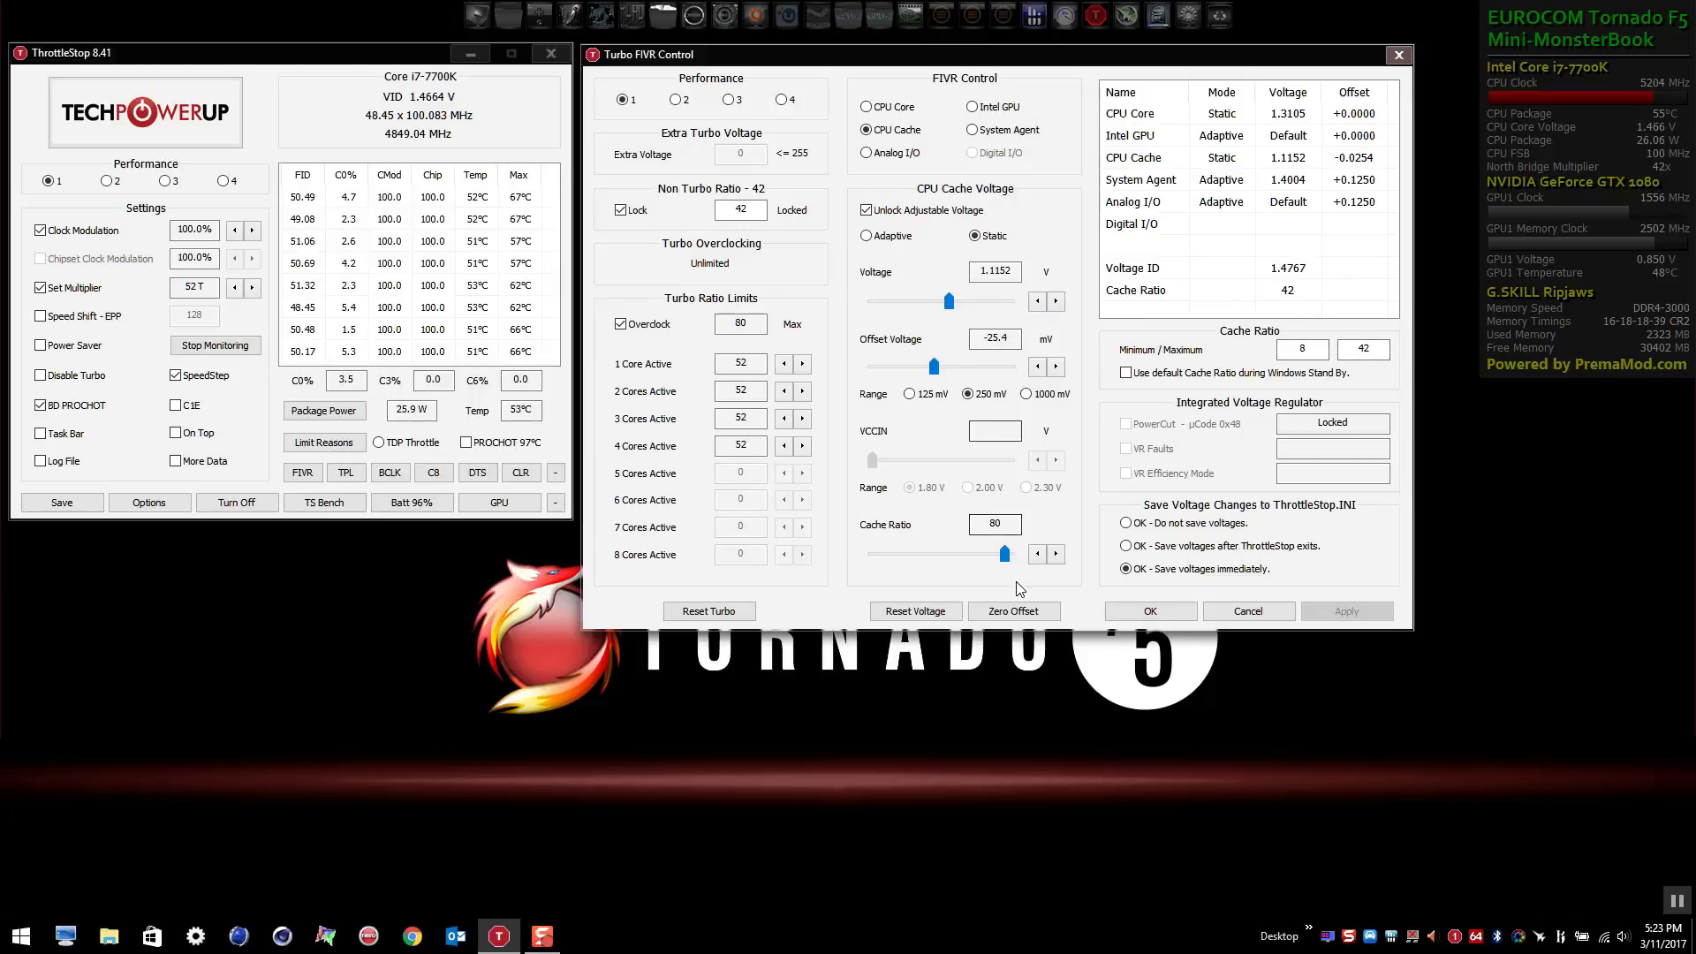
click(1013, 610)
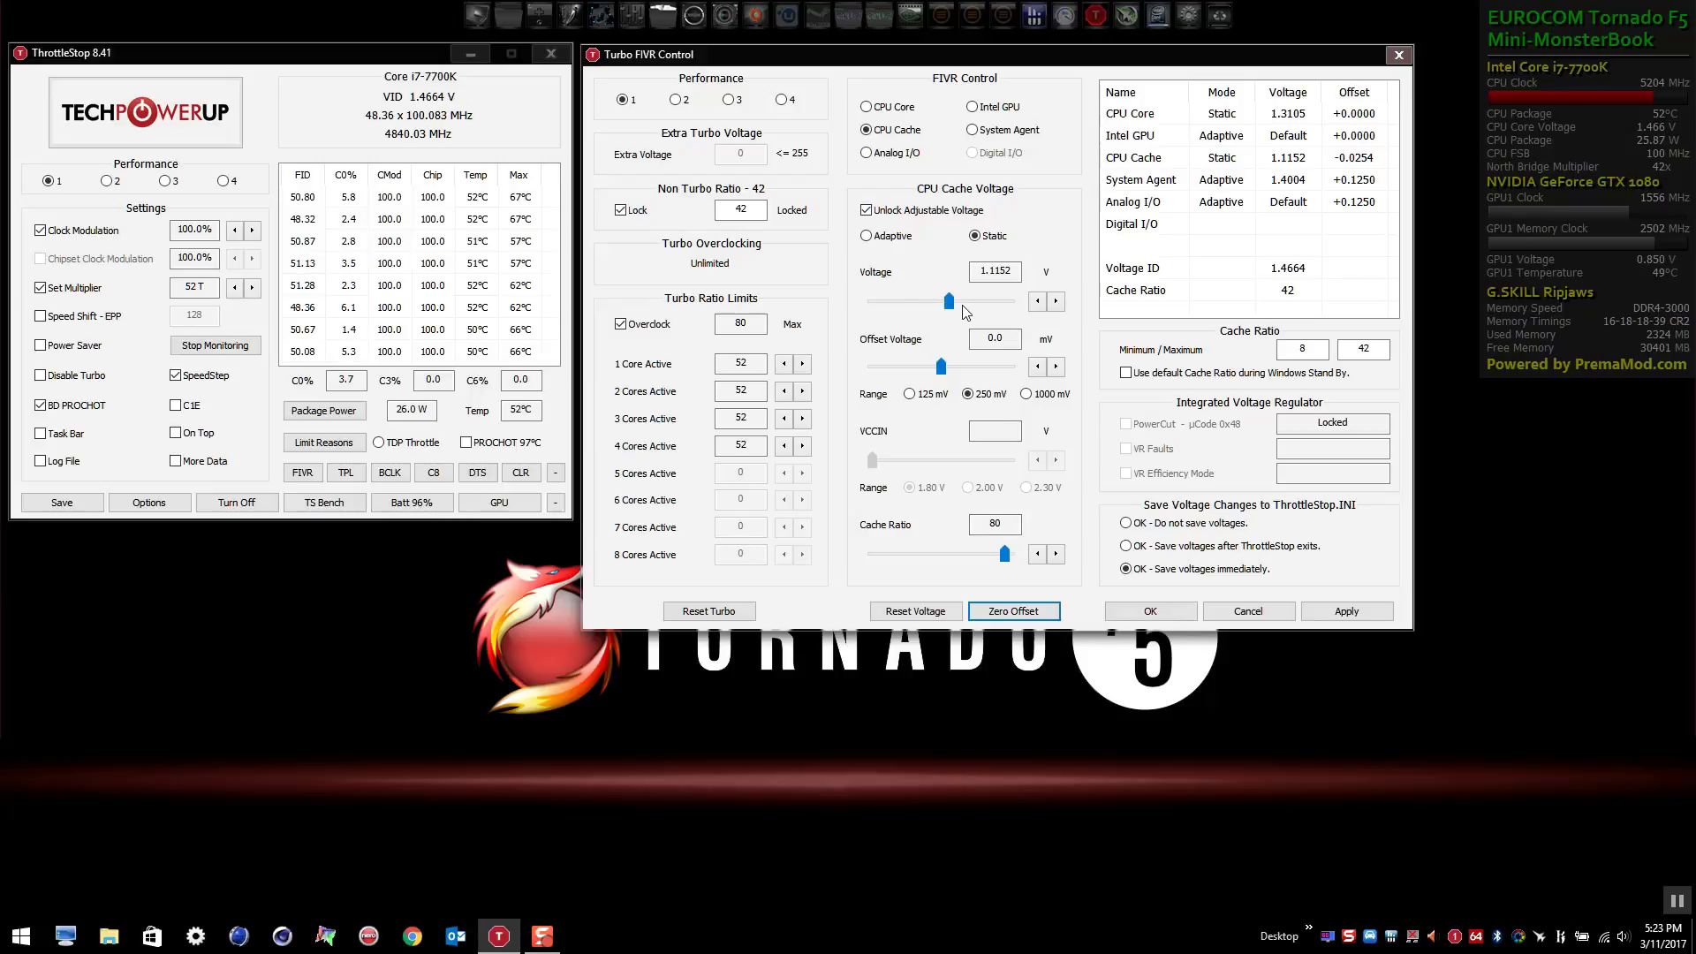
drag(947, 302, 944, 302)
click(1039, 301)
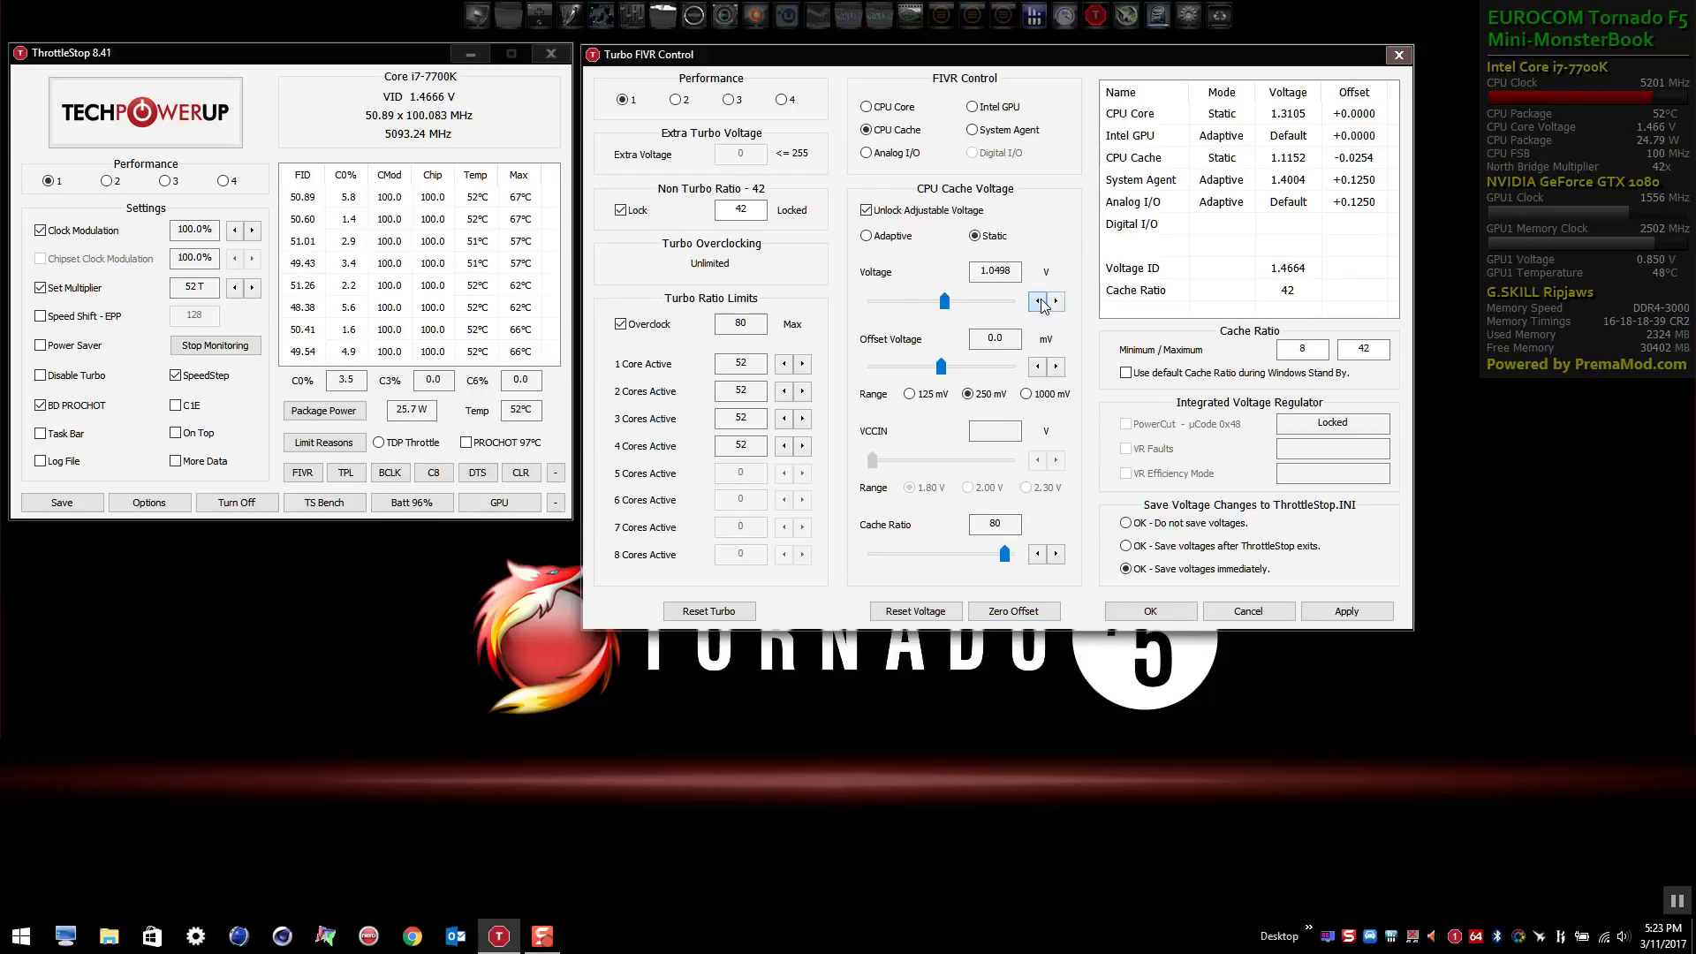
click(1040, 302)
click(1040, 301)
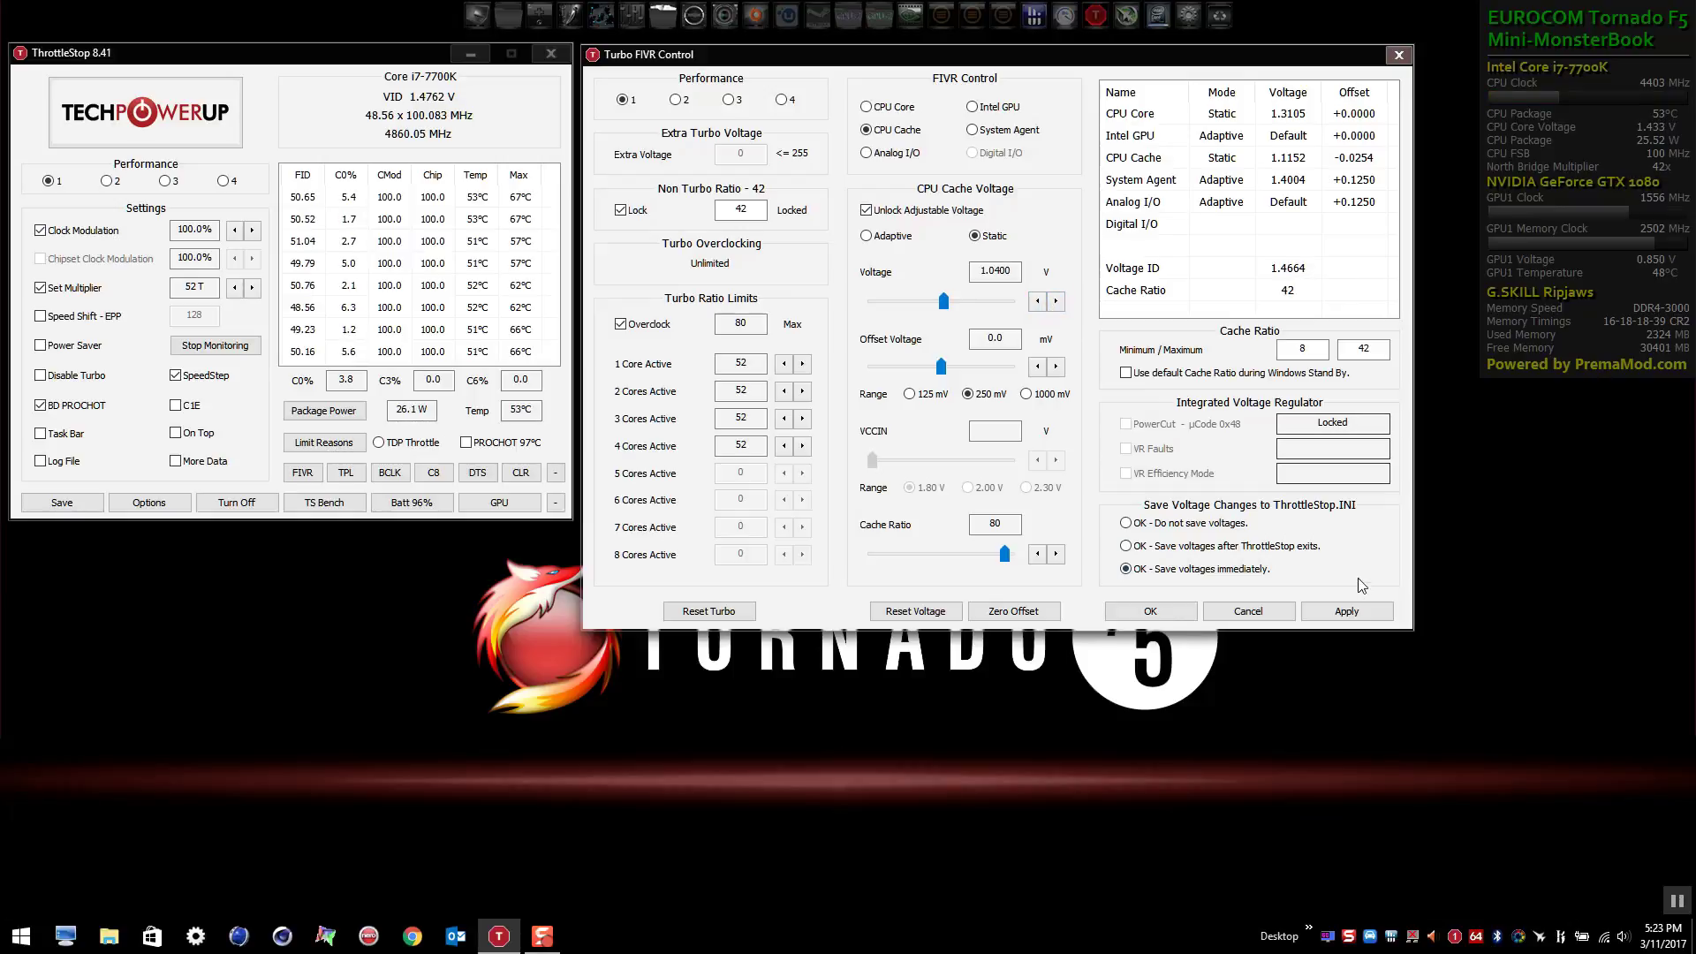
click(1344, 610)
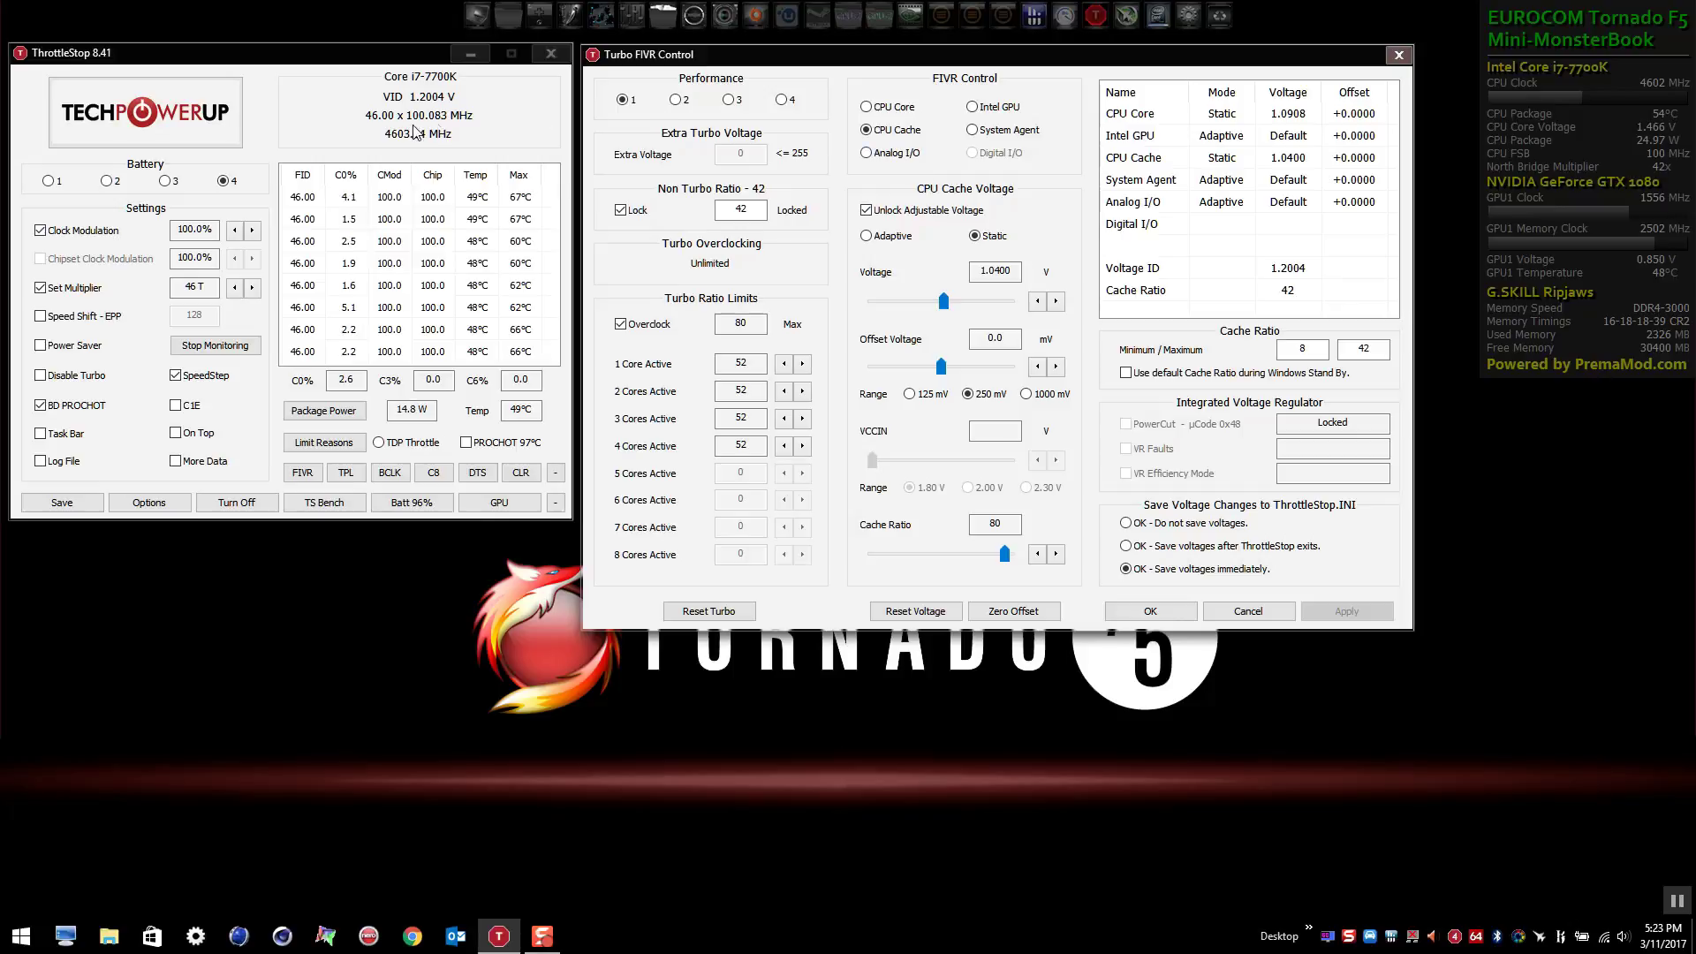
Step: Close FIVR Control, then enable the PP0 Power Limit at 160 in Turbo Power Limits and apply
click(782, 100)
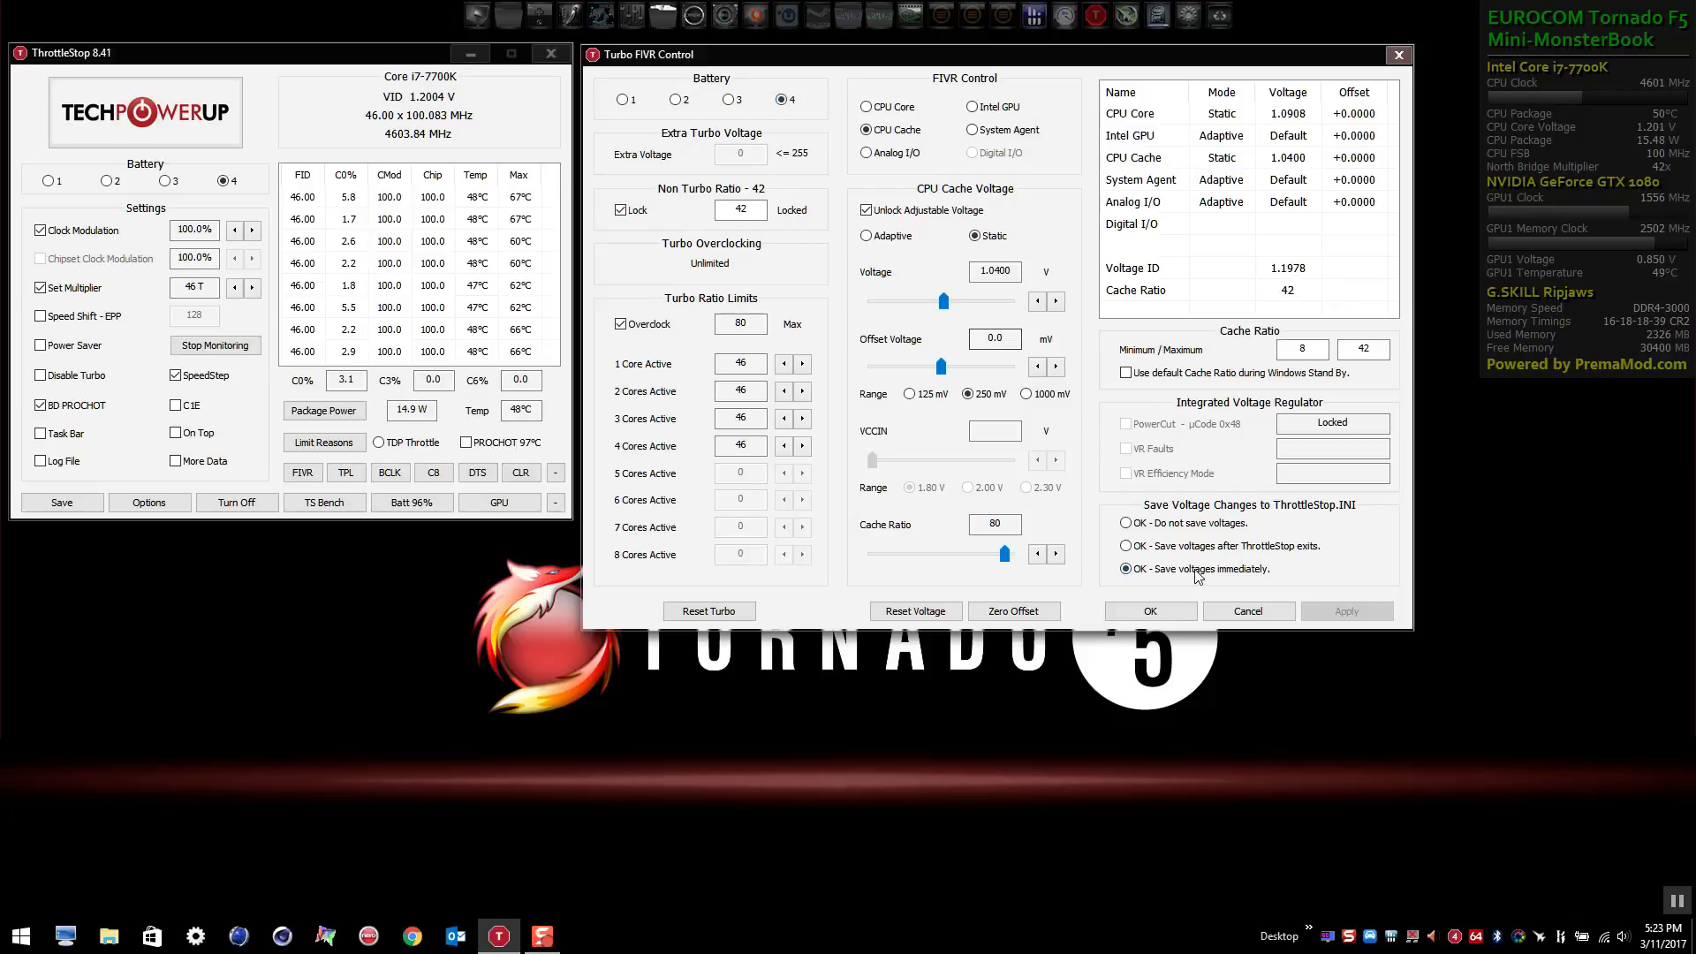
click(1151, 612)
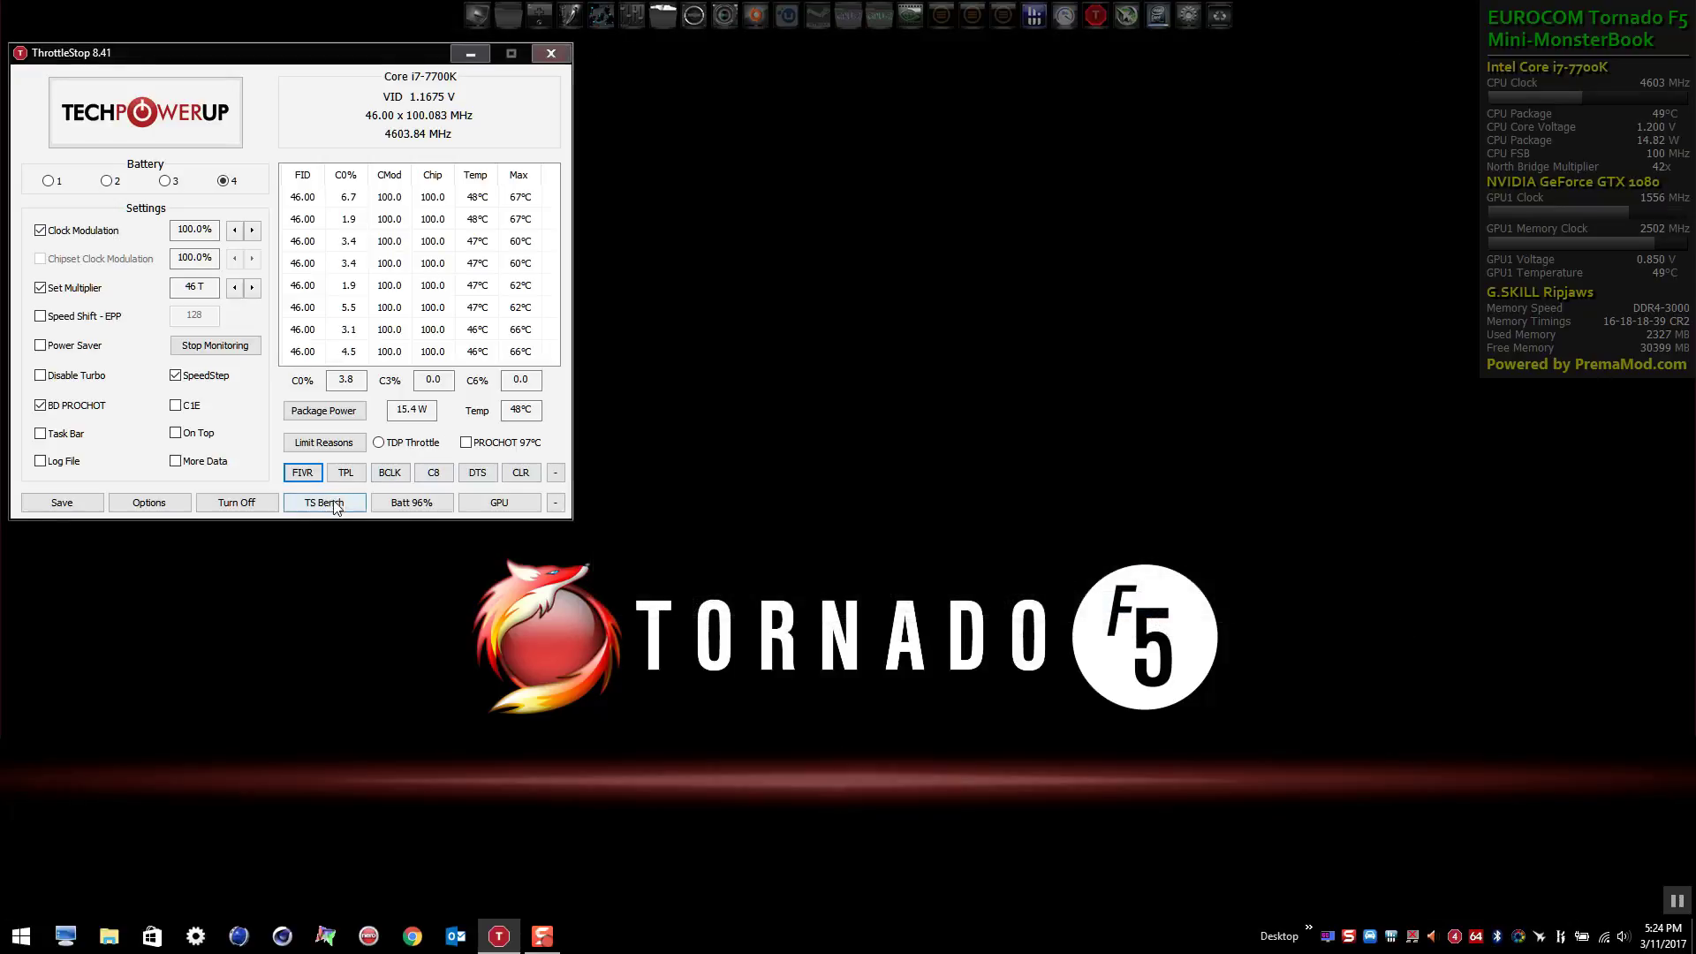
click(344, 473)
drag(576, 113, 1037, 192)
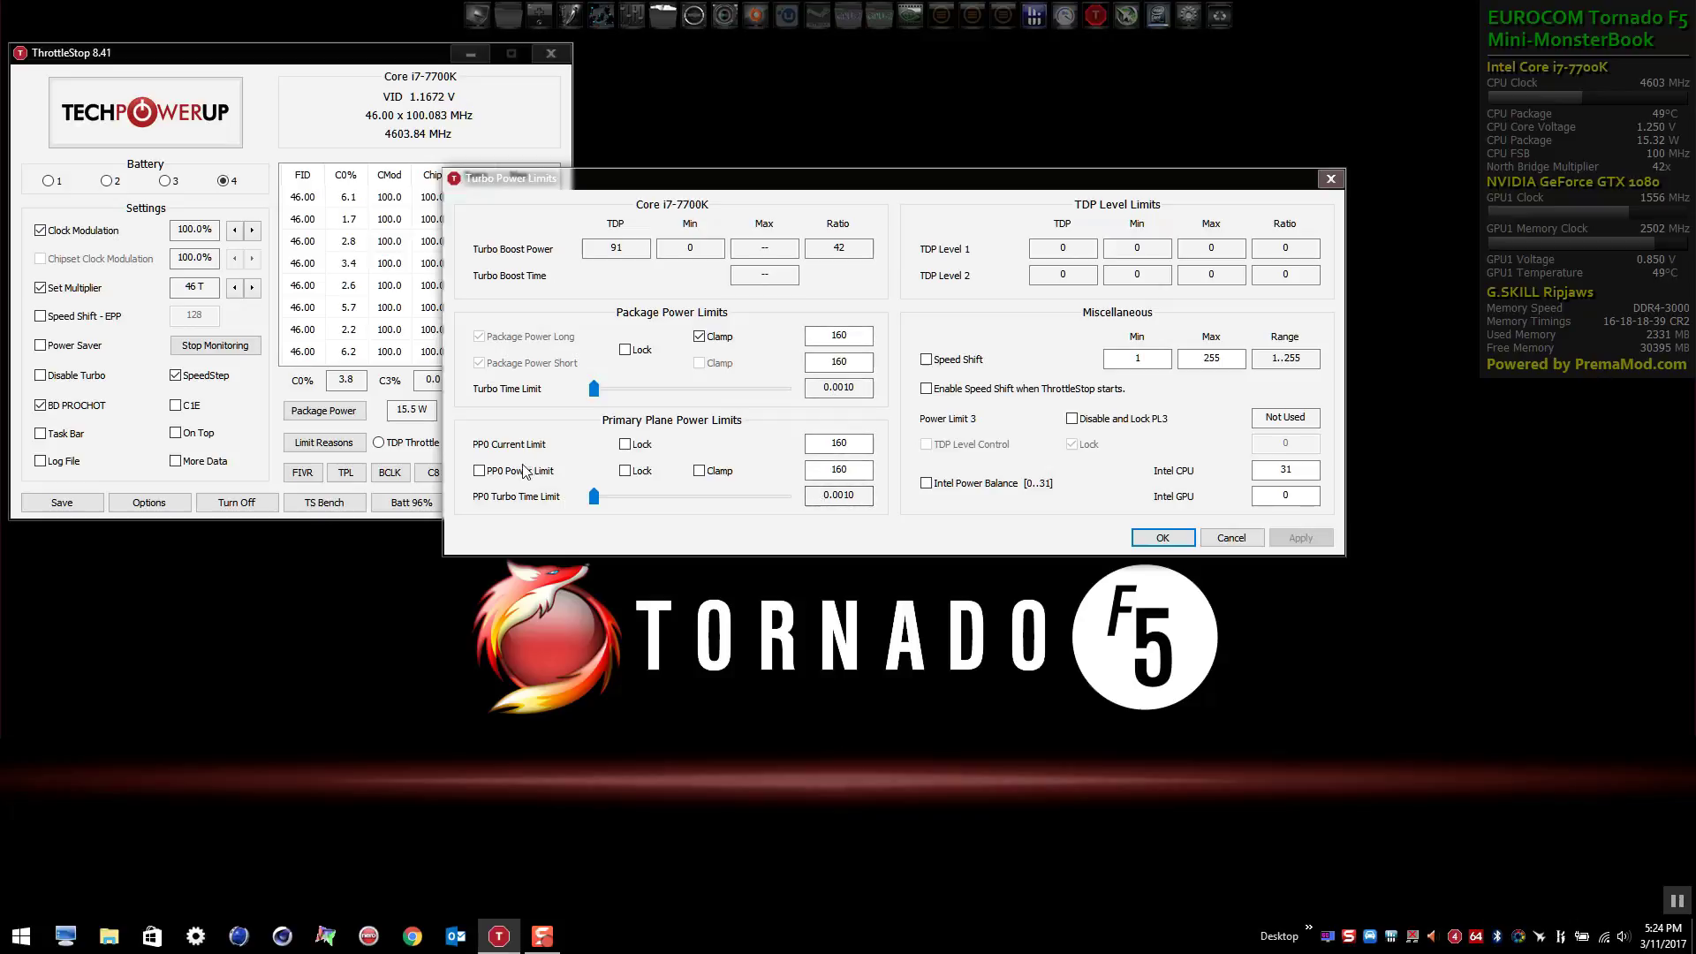
click(480, 471)
click(1281, 536)
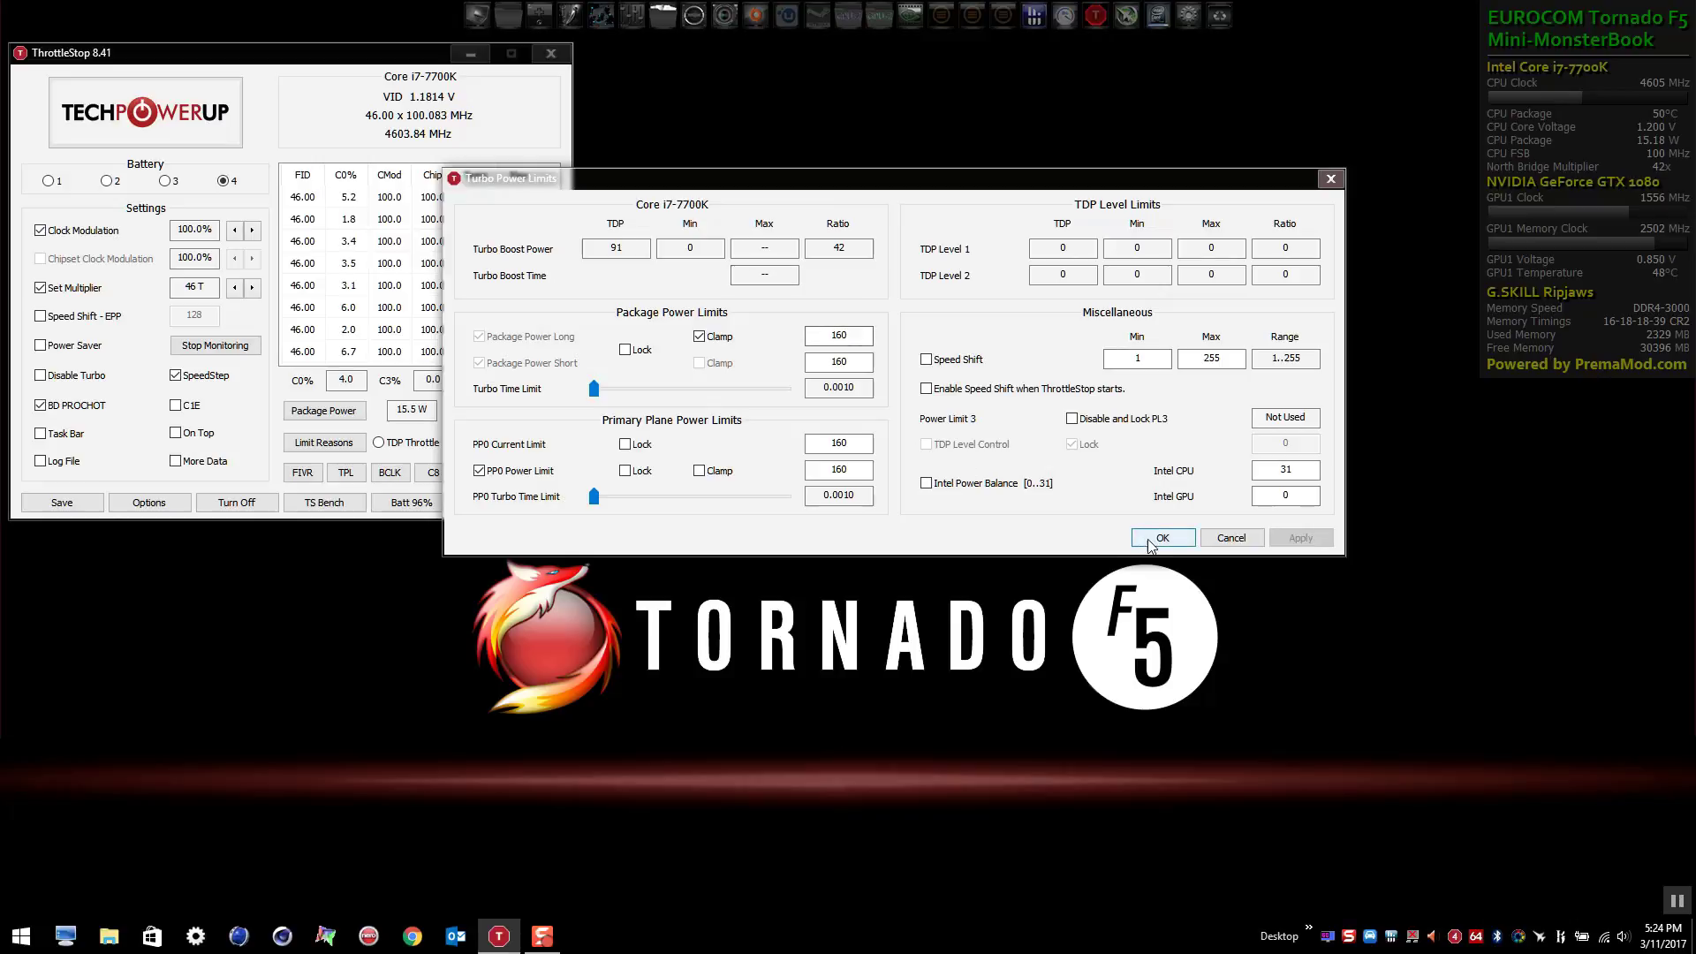
click(1151, 537)
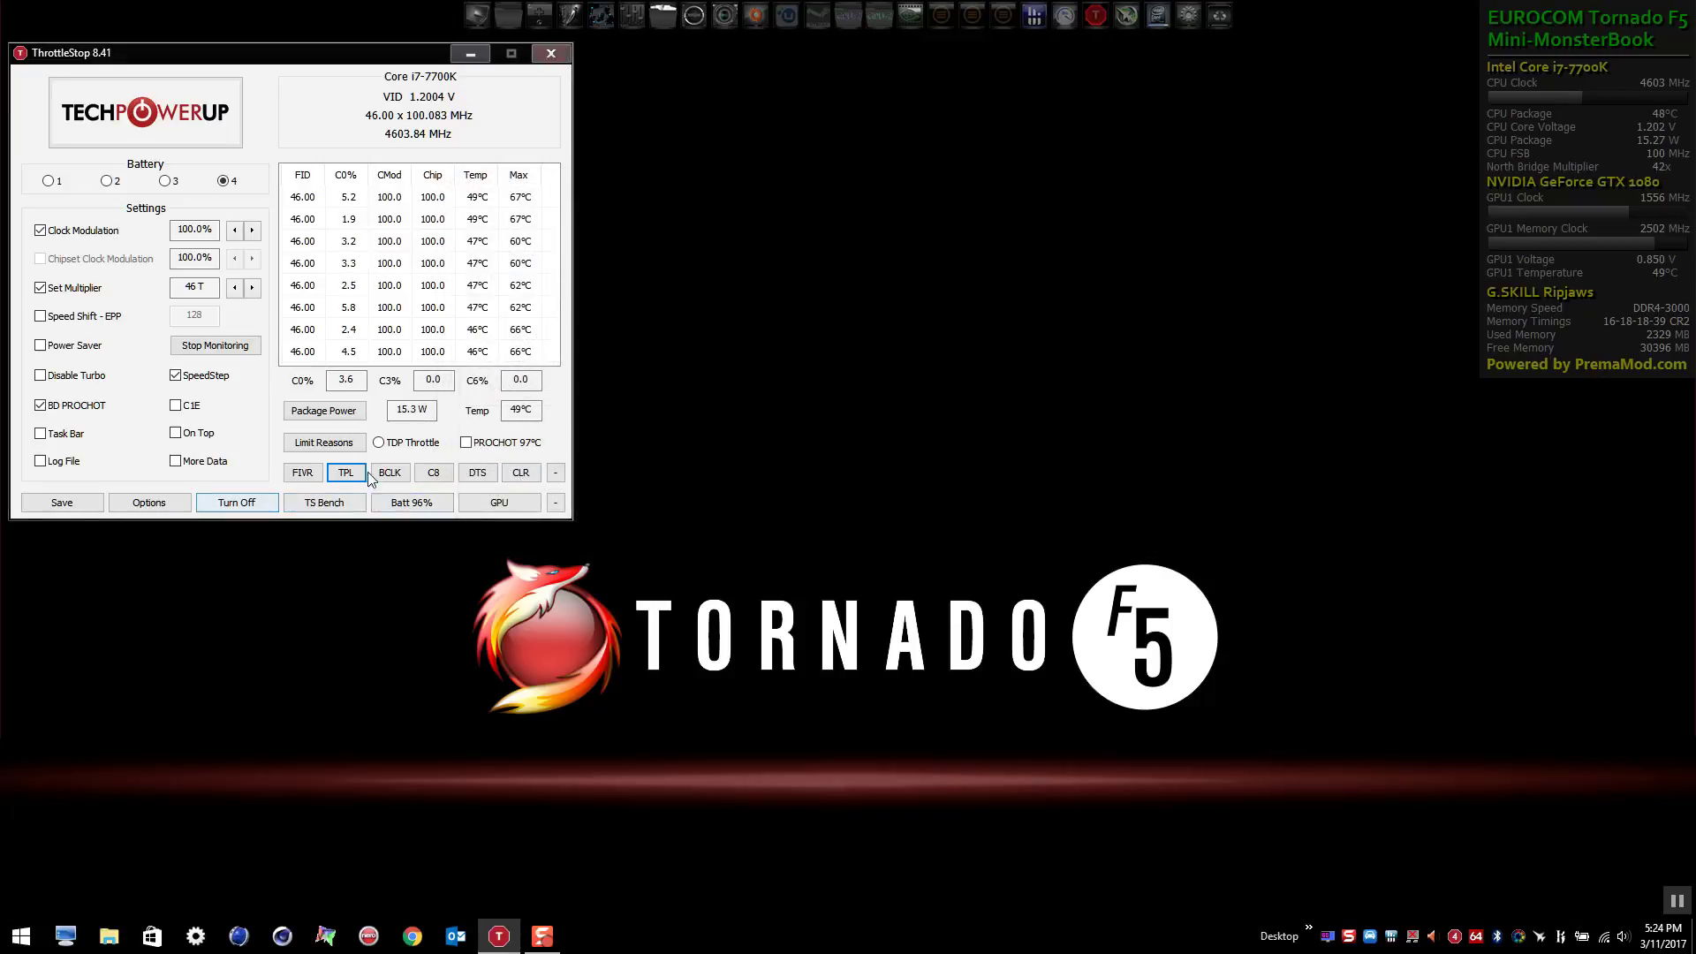
Step: Open Options and check the Ctrl+1–4 profile hotkeys in the HotKeys manager
click(155, 503)
drag(306, 22, 863, 79)
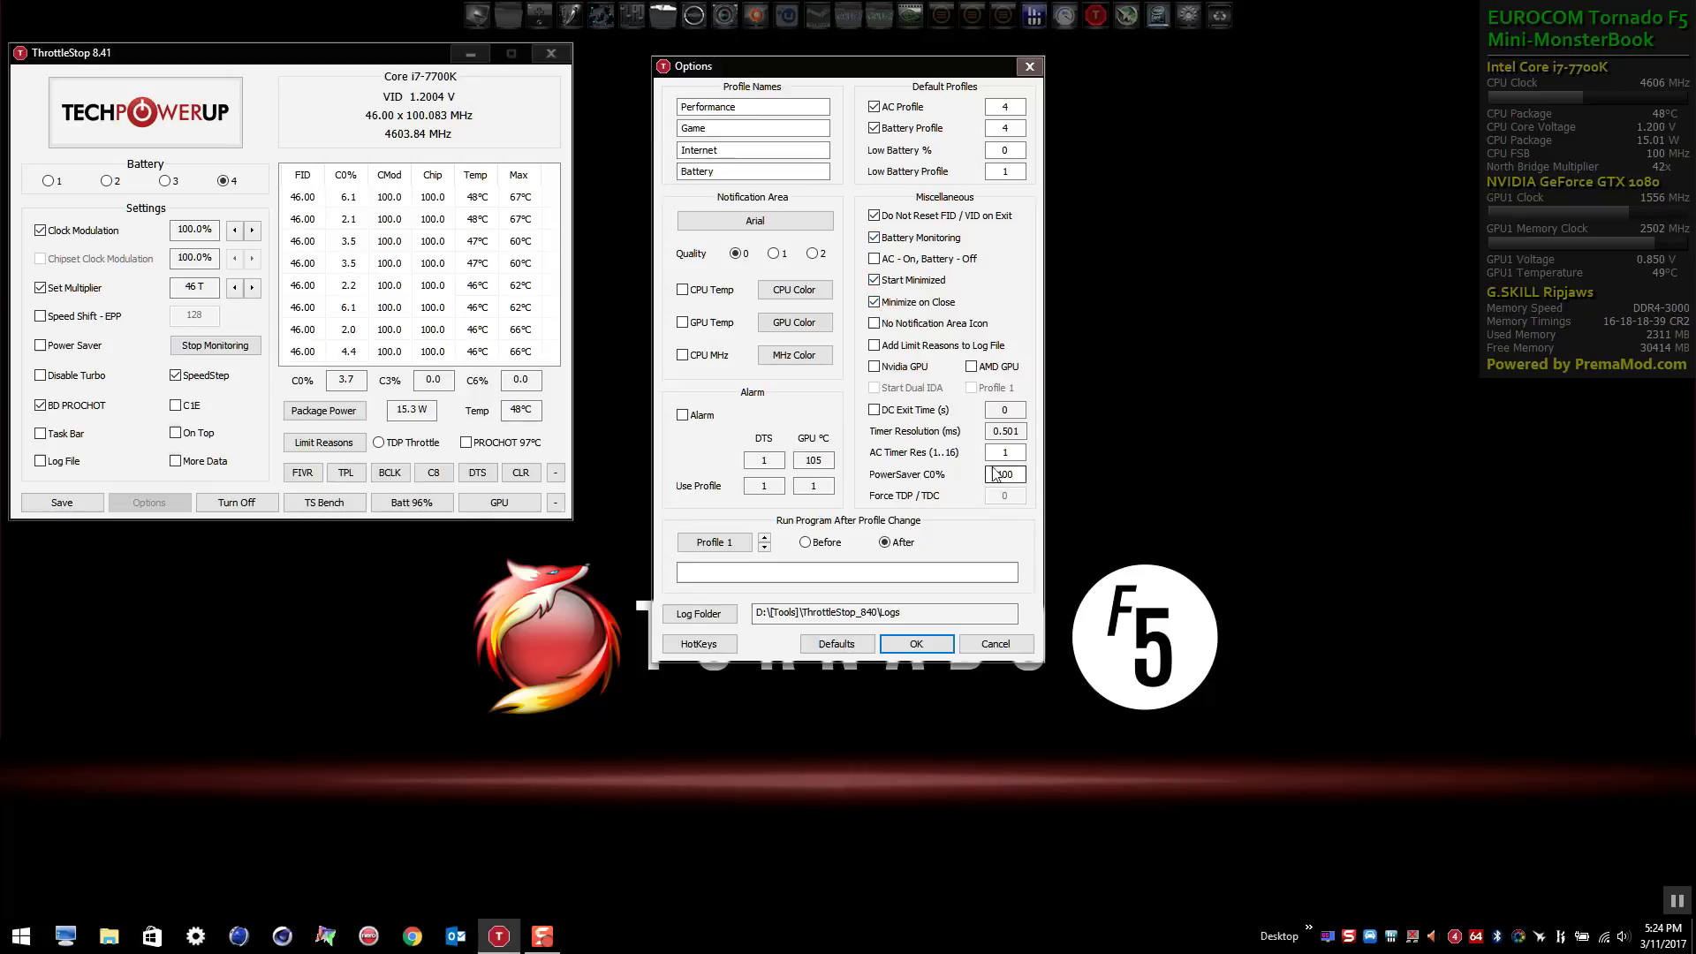
click(693, 645)
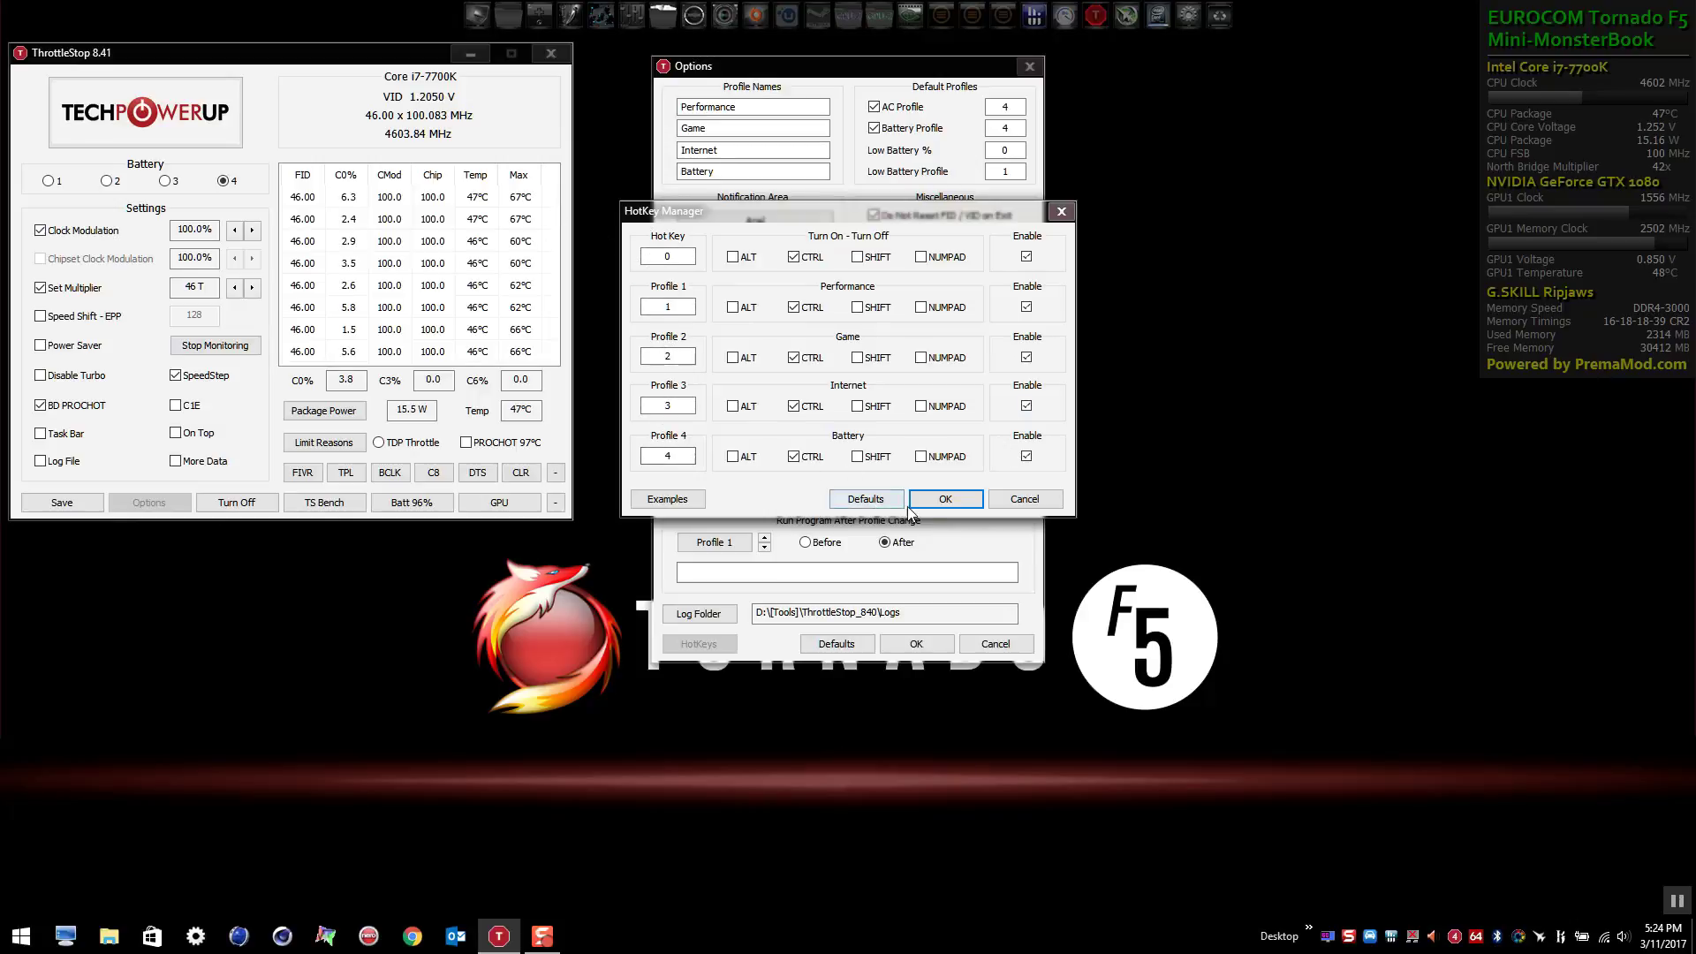
click(930, 509)
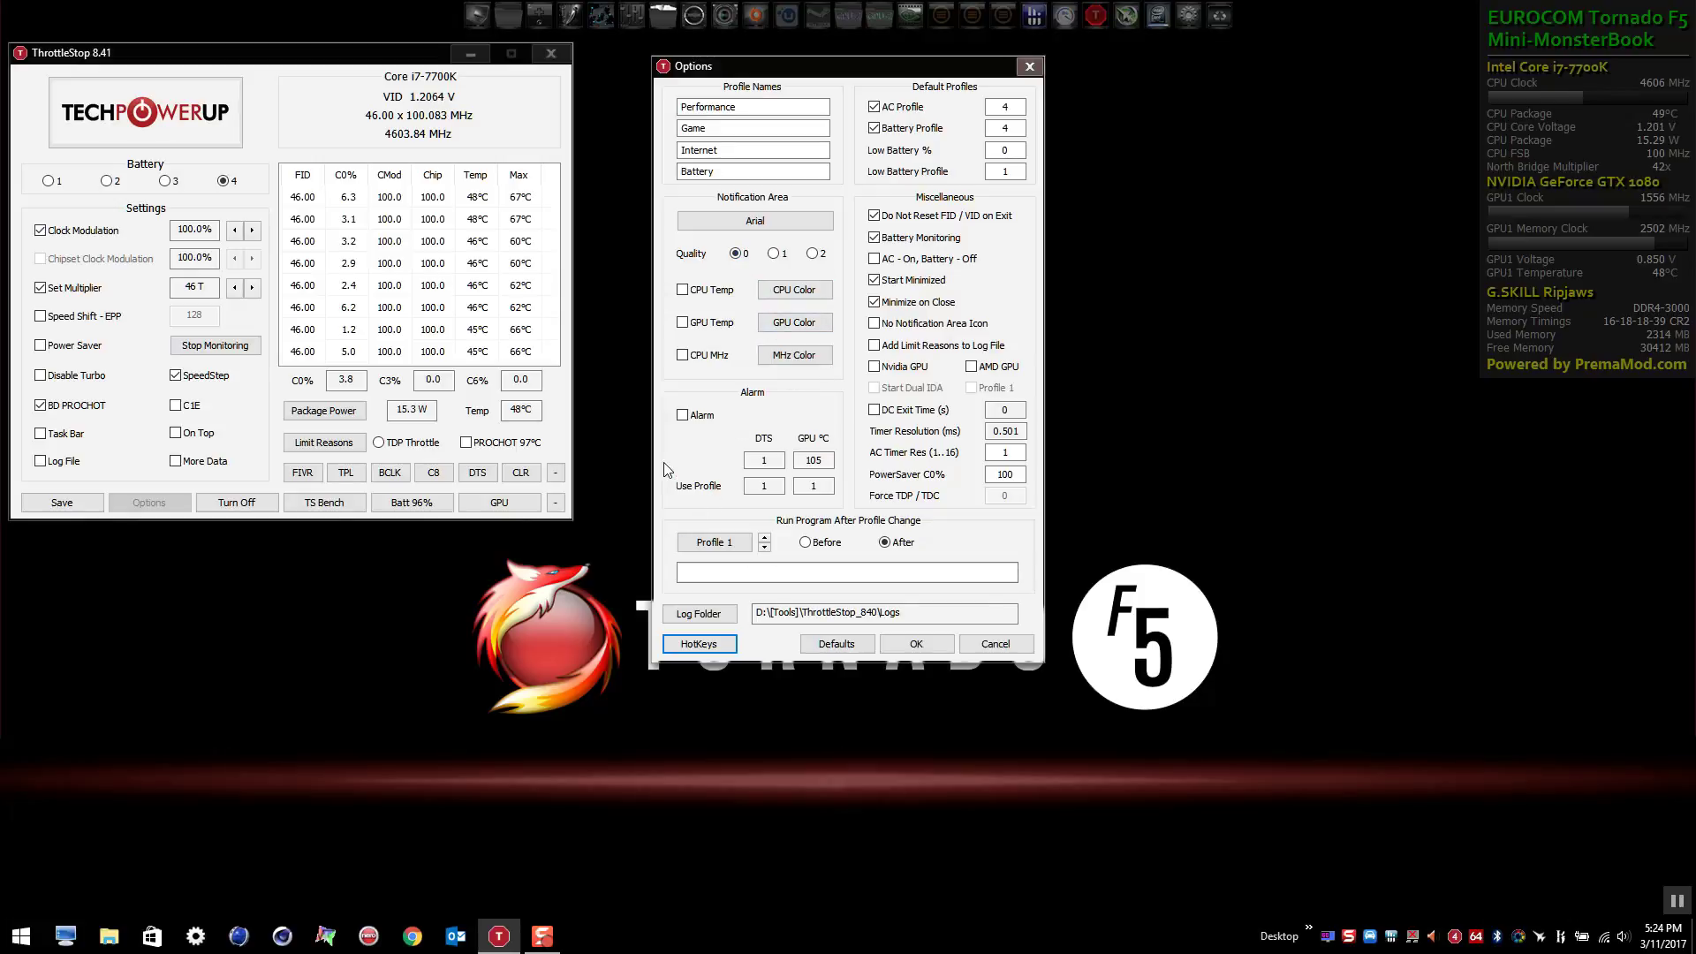
Step: Try the Performance, Game and Internet profiles, then confirm Options, ending on the Battery profile
click(49, 181)
click(106, 181)
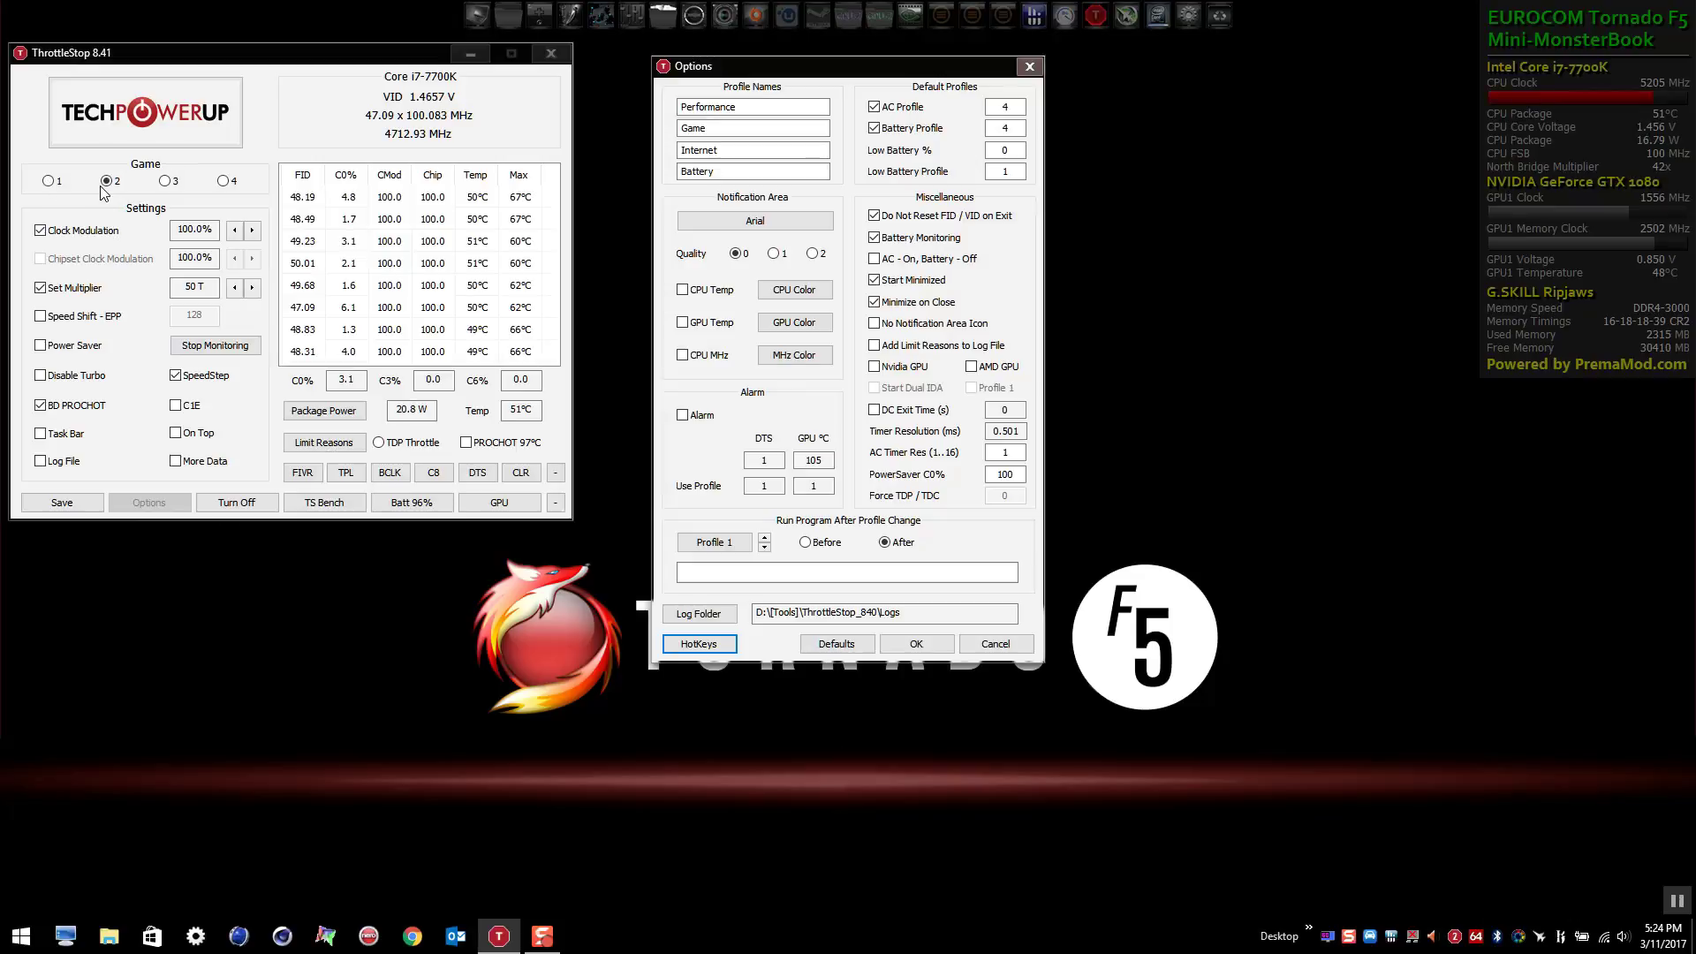
click(165, 181)
click(898, 644)
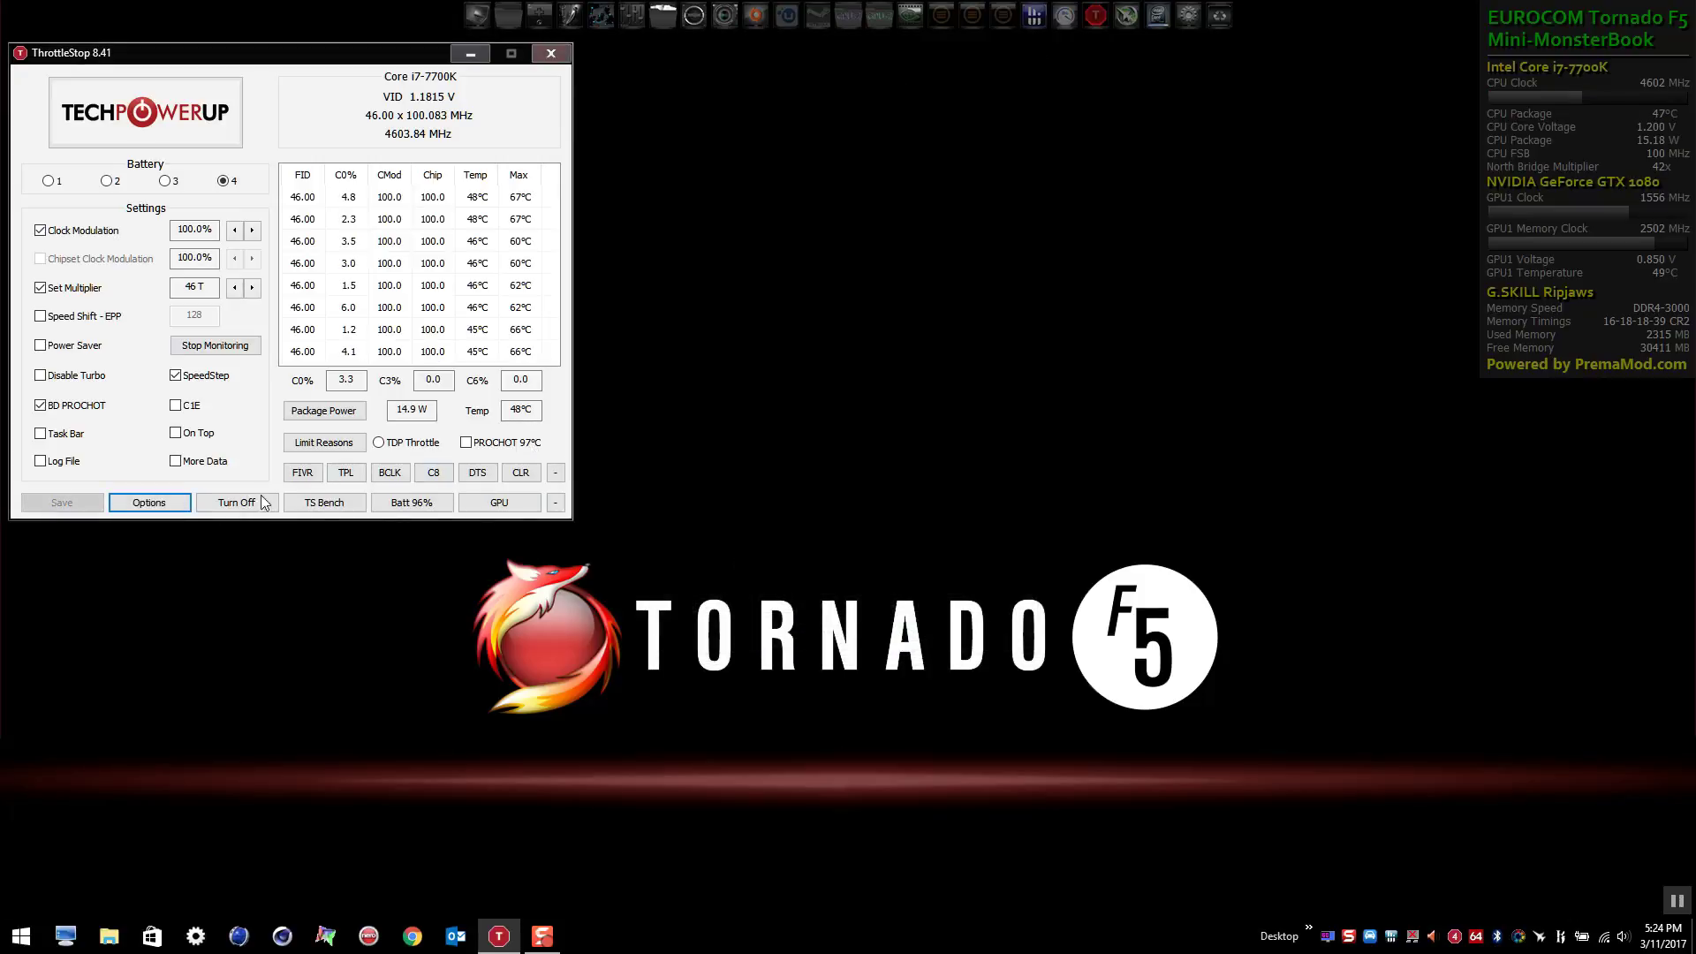